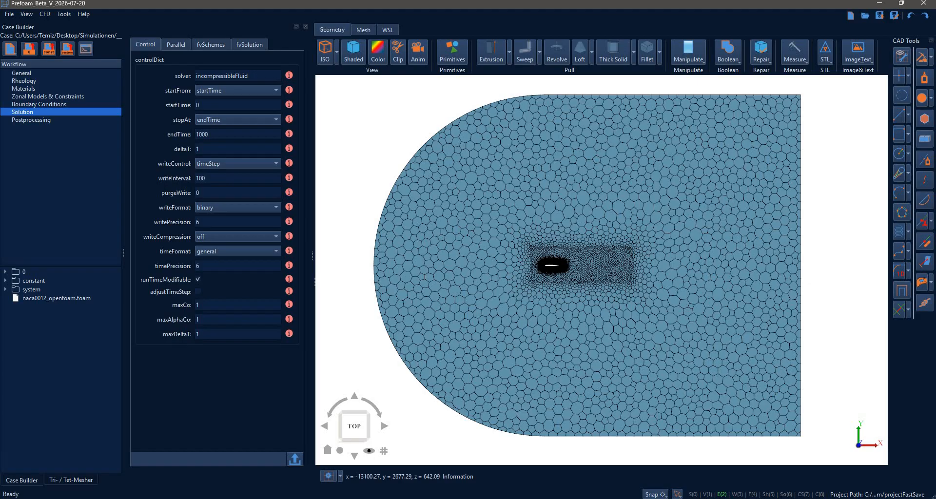
Create a new project case named myCase in the user's home folder.
left_click(8, 49)
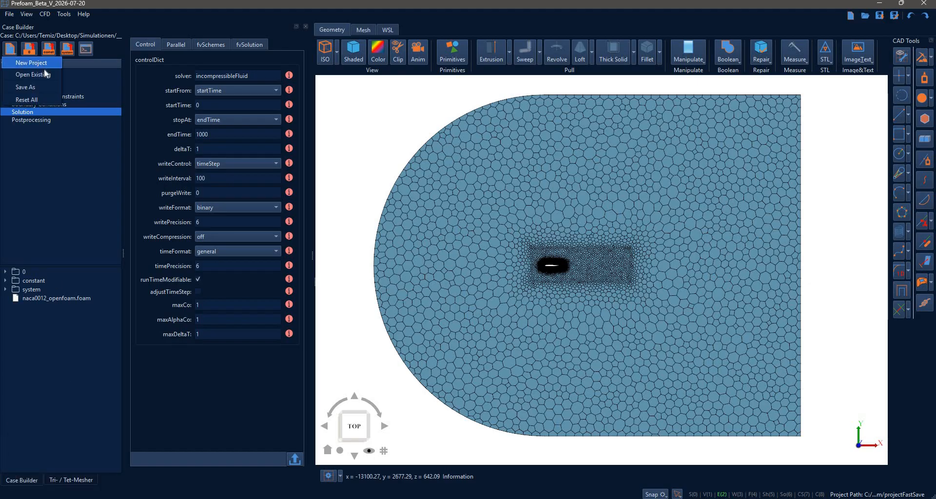
left_click(32, 62)
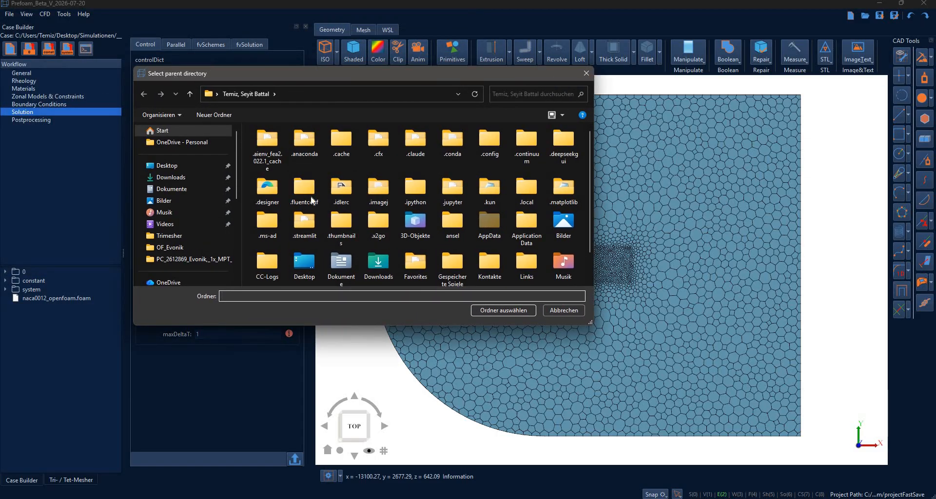
left_click(482, 311)
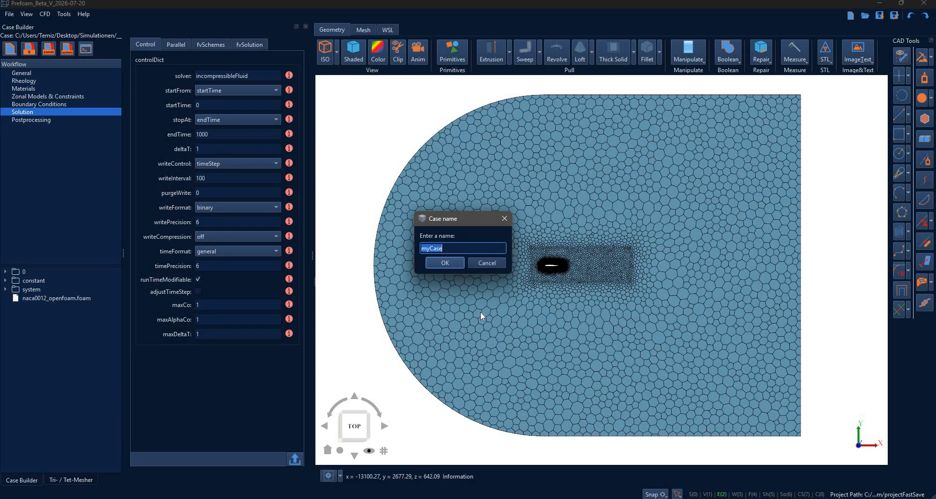
left_click(449, 266)
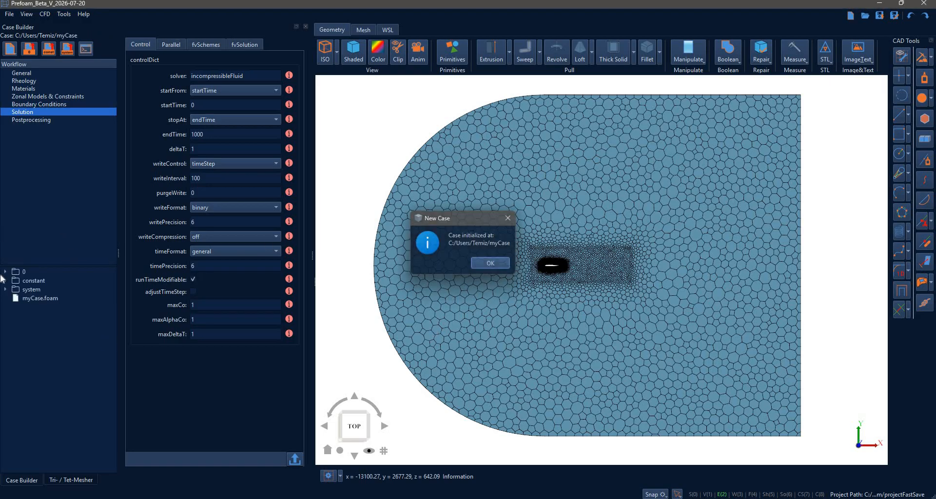
key("Return")
left_click(7, 288)
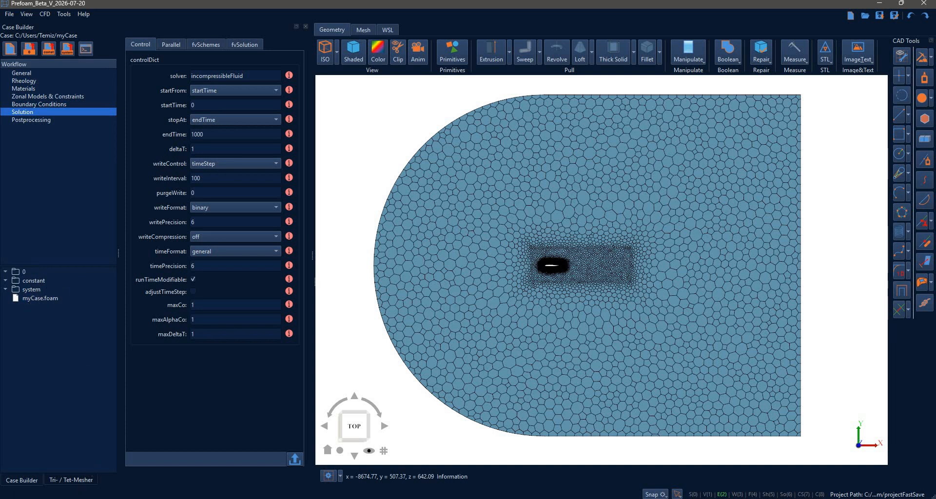
Switch to the file explorer and load naca0012_openfoam.foam from the tutorials folder into the Prefoam Case Builder.
mouse_move(101, 496)
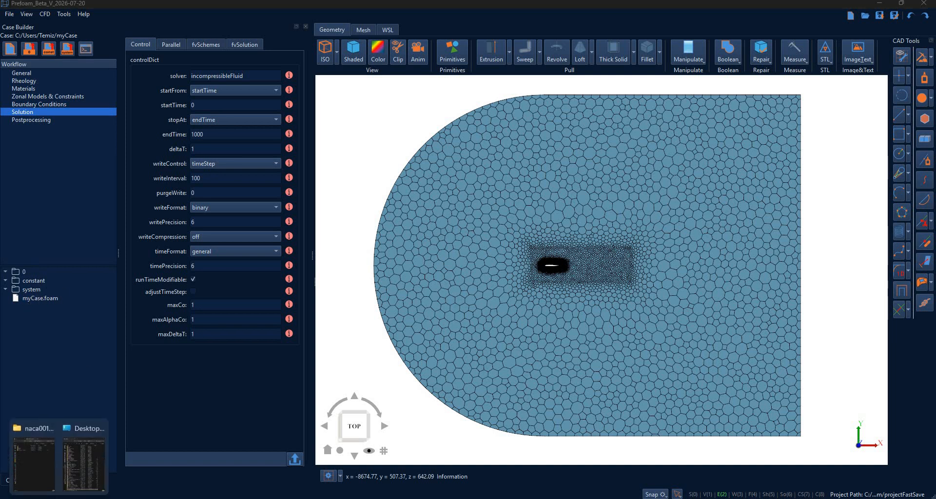
left_click(49, 465)
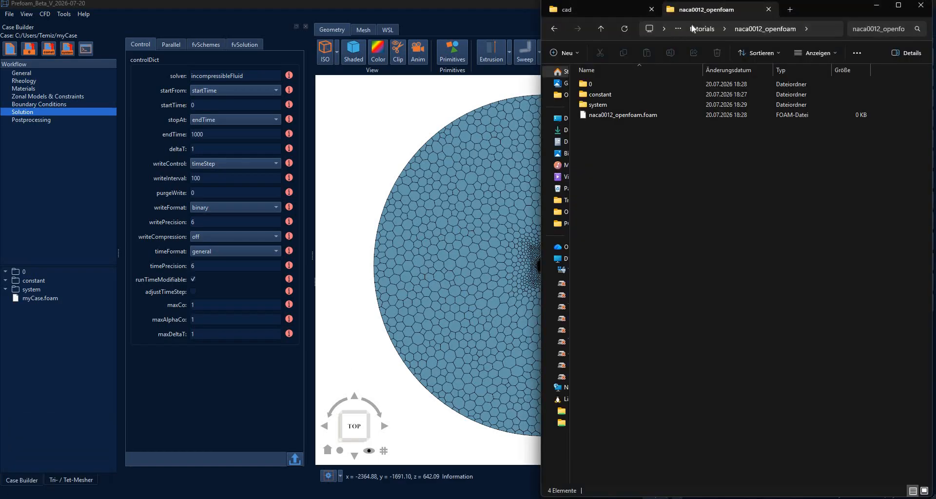
left_click(644, 107)
left_click_drag(622, 115, 54, 192)
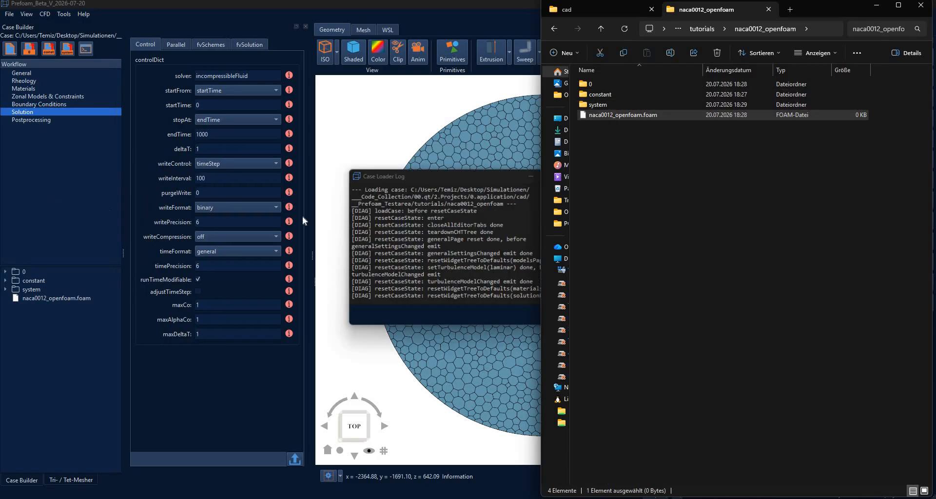
left_click_drag(433, 174, 353, 152)
left_click(494, 298)
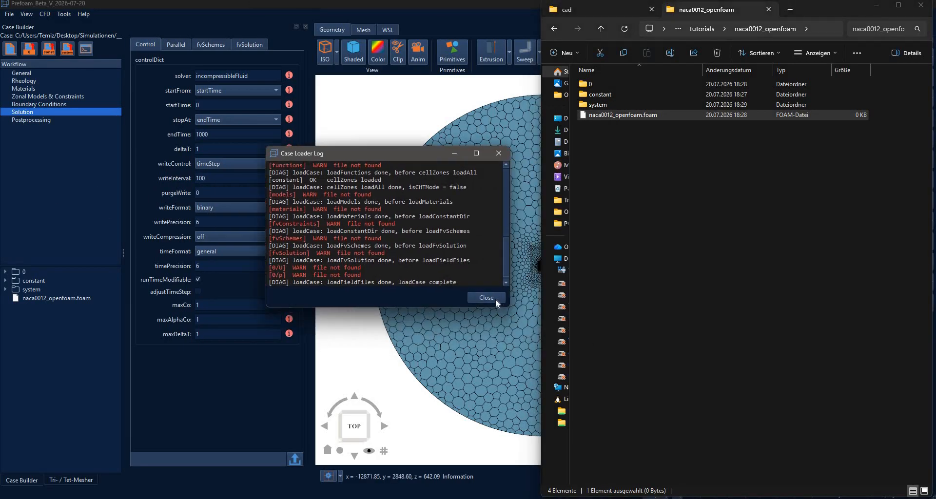
Examine the contents of the 0, constant and system folders of the naca0012_openfoam case and return to Prefoam.
double_click(591, 85)
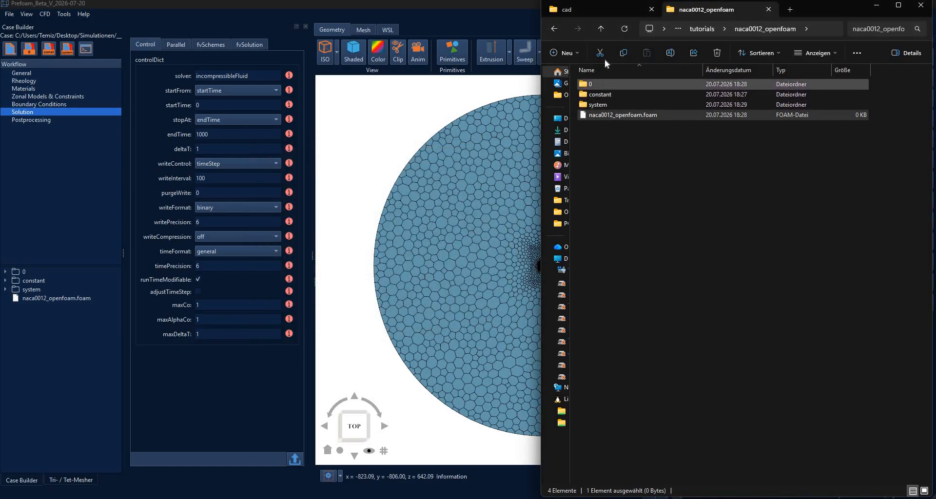
left_click(601, 29)
double_click(598, 96)
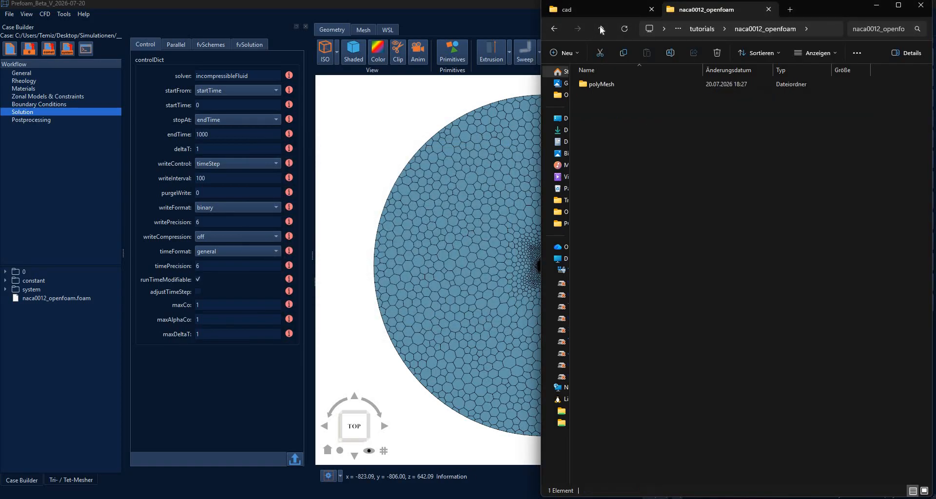
left_click(601, 29)
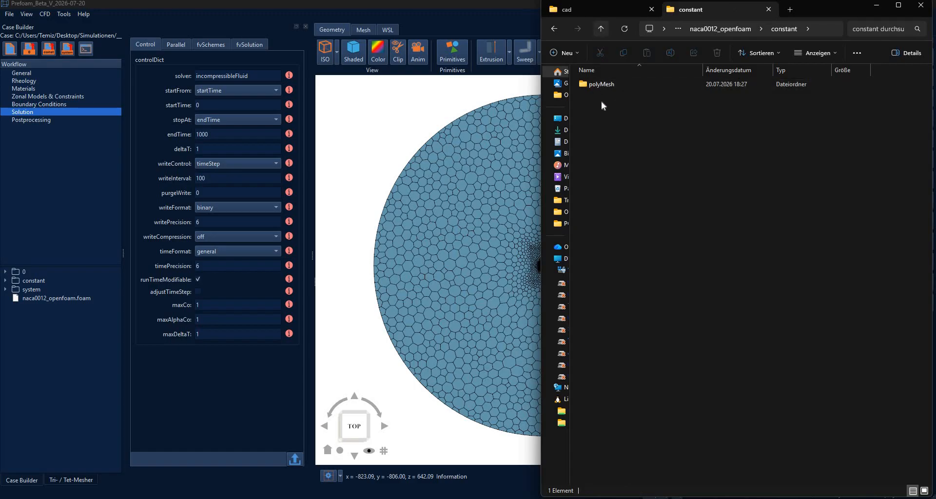
left_click(601, 102)
double_click(603, 102)
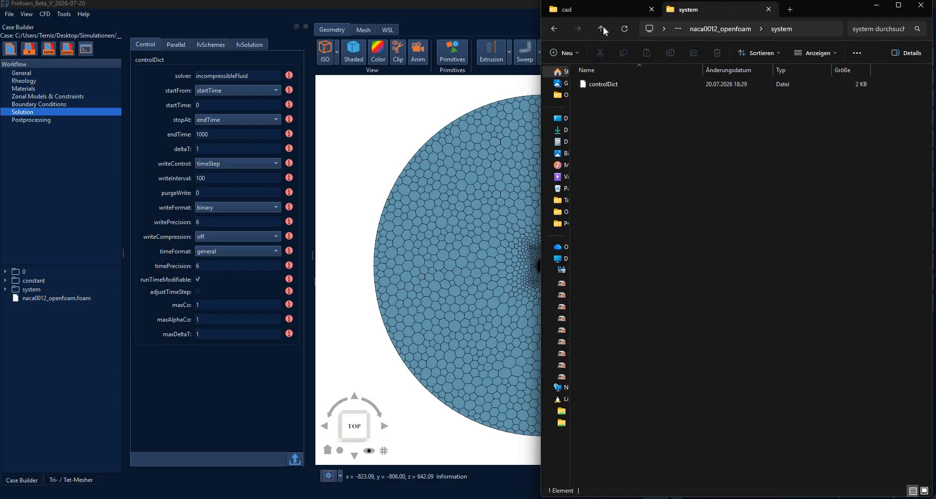
left_click(656, 185)
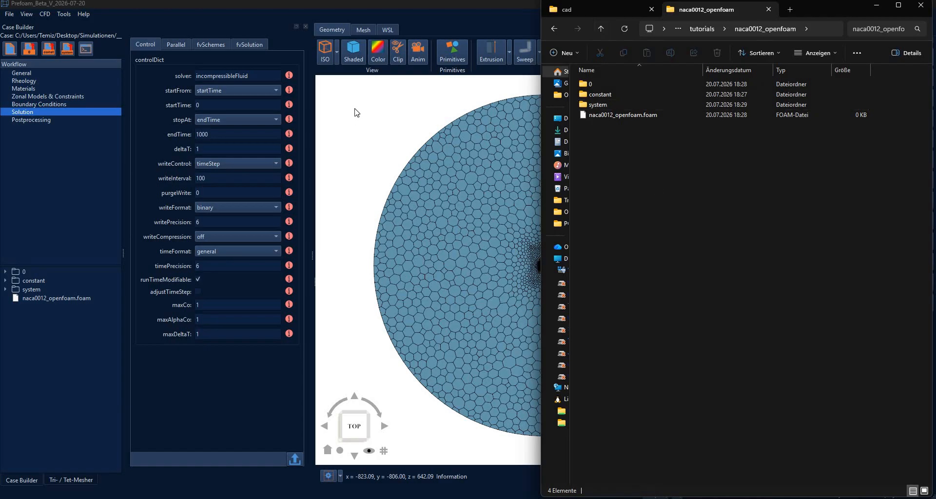
left_click(363, 134)
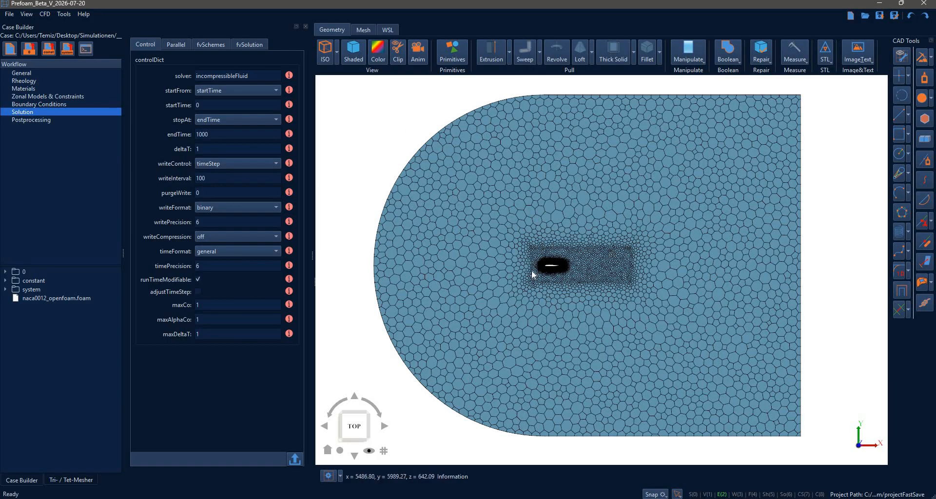
In the general case settings, keep the time scheme Steady and choose Single Phase Incompressible flow modeling.
left_click(28, 74)
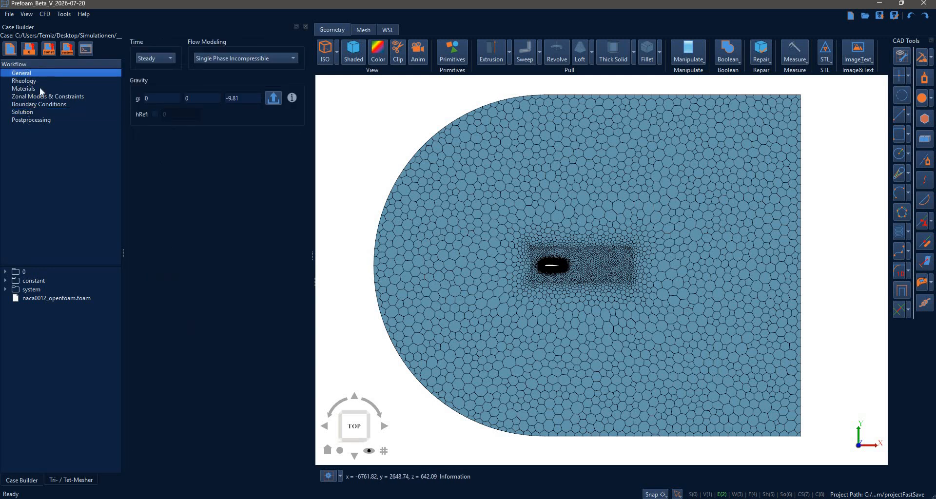
left_click(156, 57)
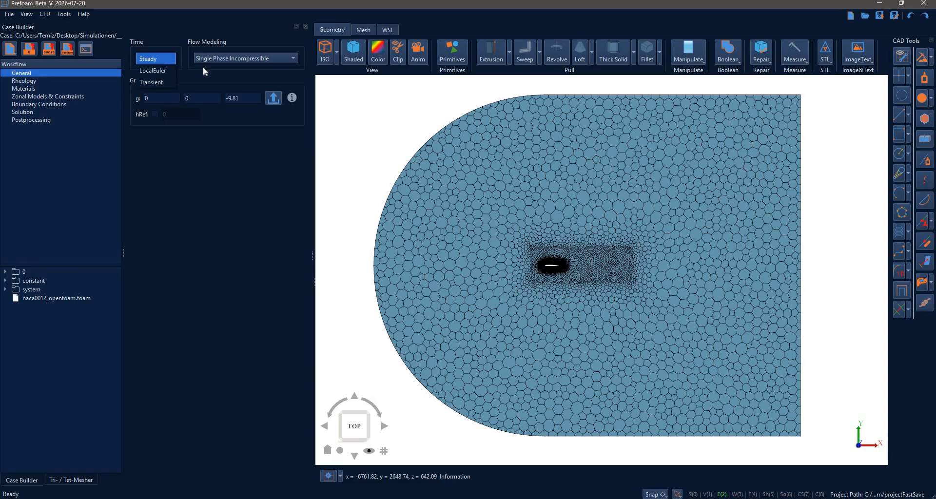
left_click(216, 63)
left_click(216, 63)
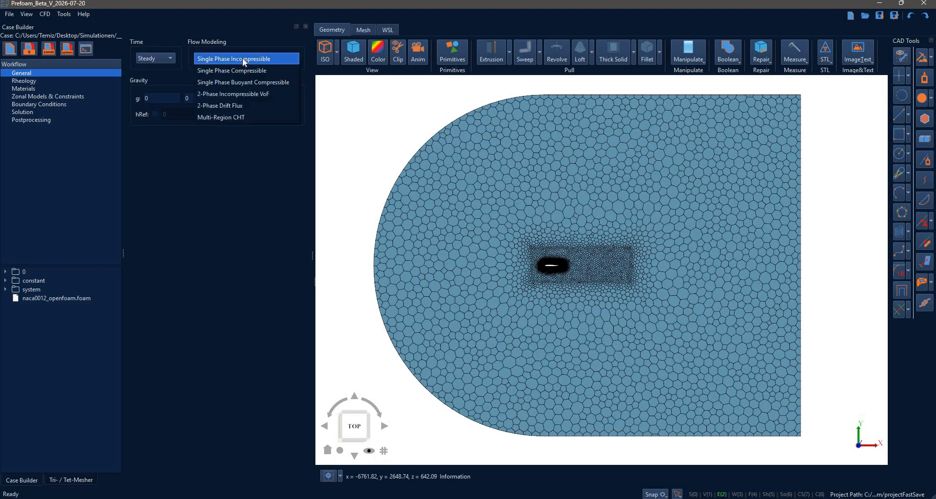
left_click(244, 61)
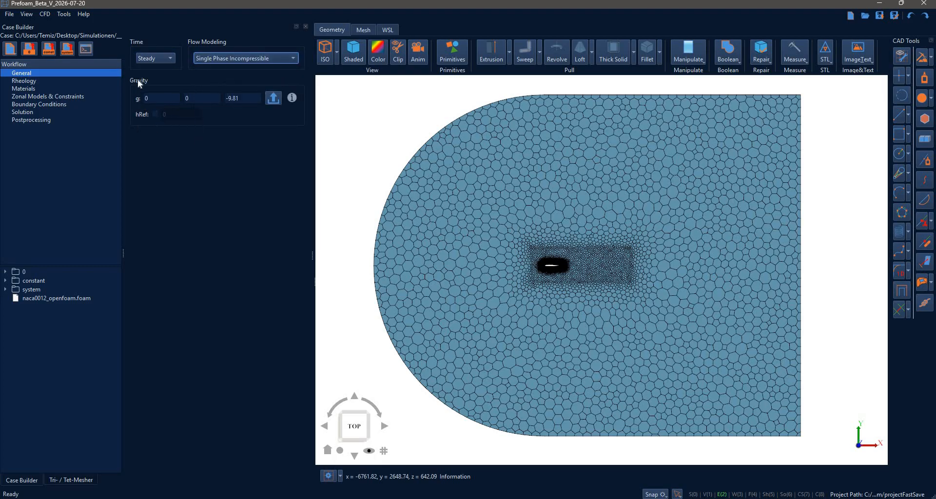
Review the rheology types, try the powerLaw model, and switch the model back to Newtonian.
left_click(41, 83)
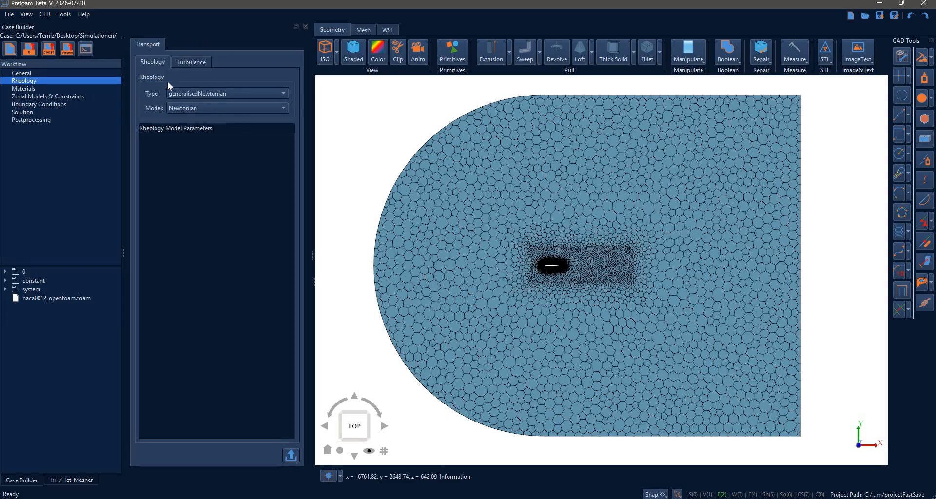
left_click(202, 91)
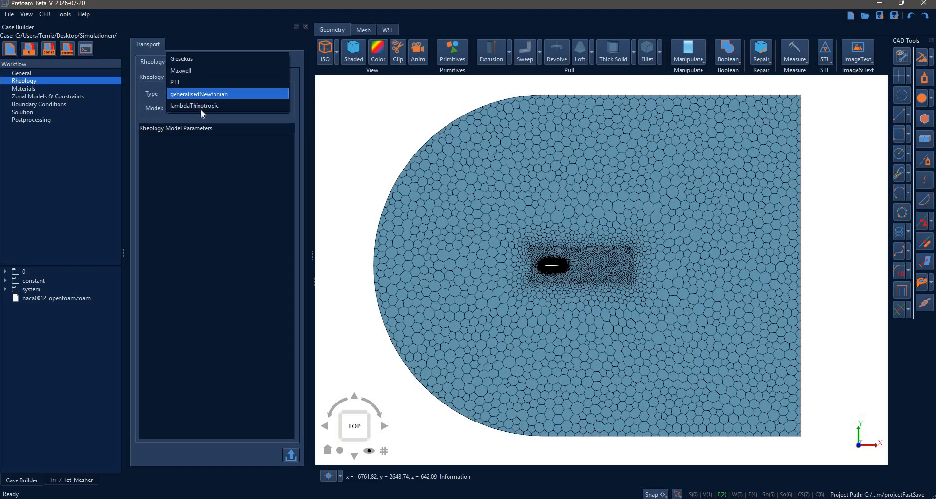
left_click(229, 124)
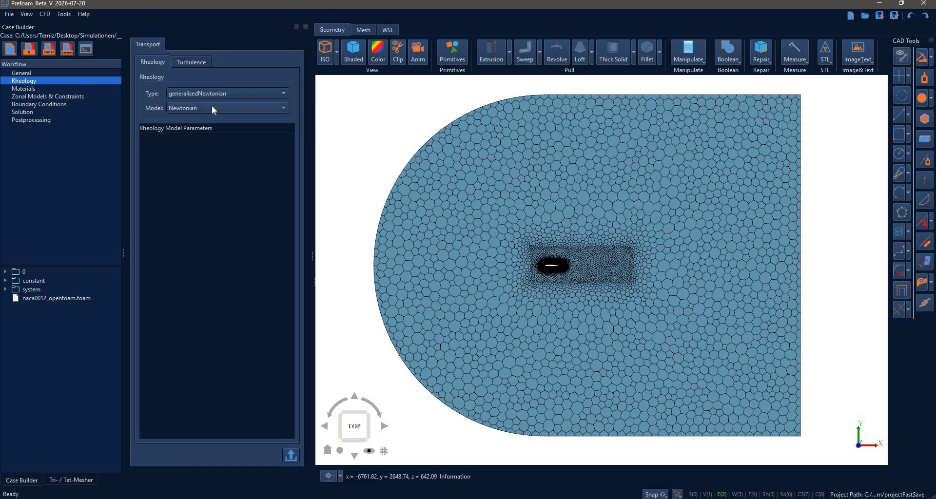
left_click(212, 108)
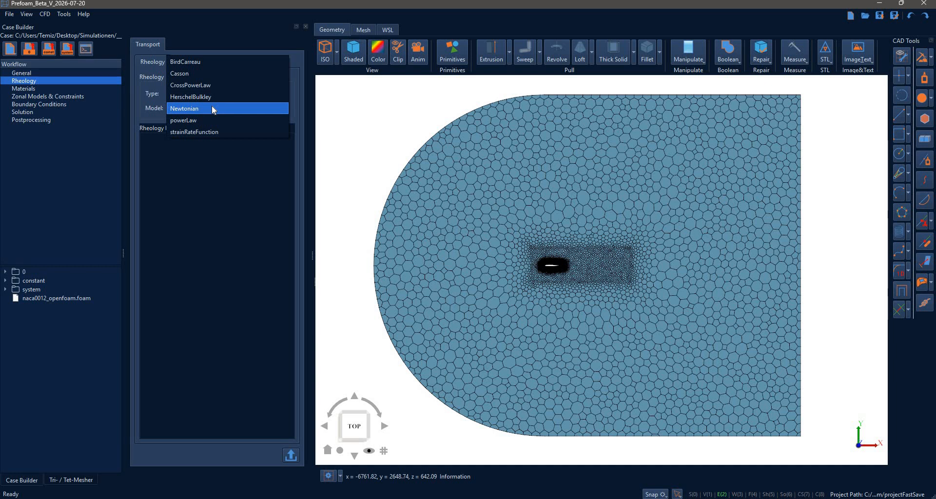
left_click(212, 121)
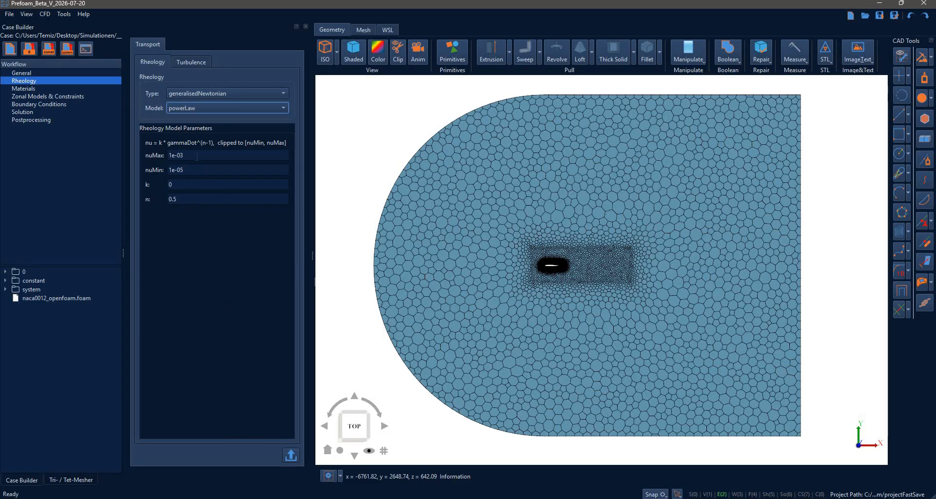
left_click(204, 104)
left_click(212, 101)
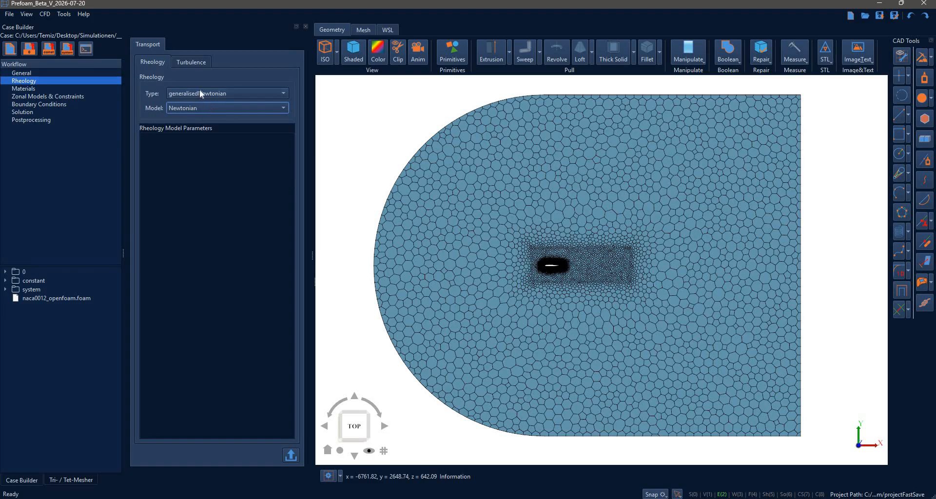
Set the turbulence model to SpalartAllmaras.
left_click(191, 62)
left_click(271, 94)
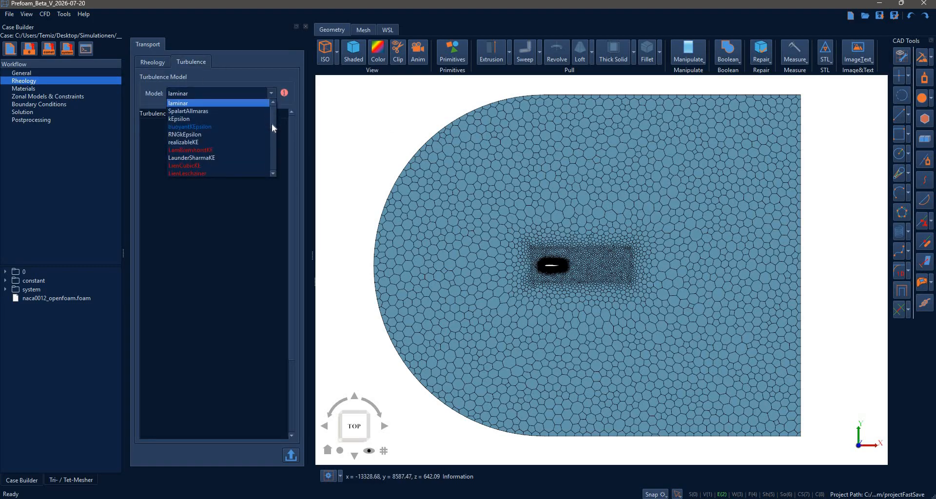
mouse_move(272, 124)
left_mouse_down()
mouse_move(272, 160)
mouse_move(272, 114)
left_mouse_up()
left_click(208, 111)
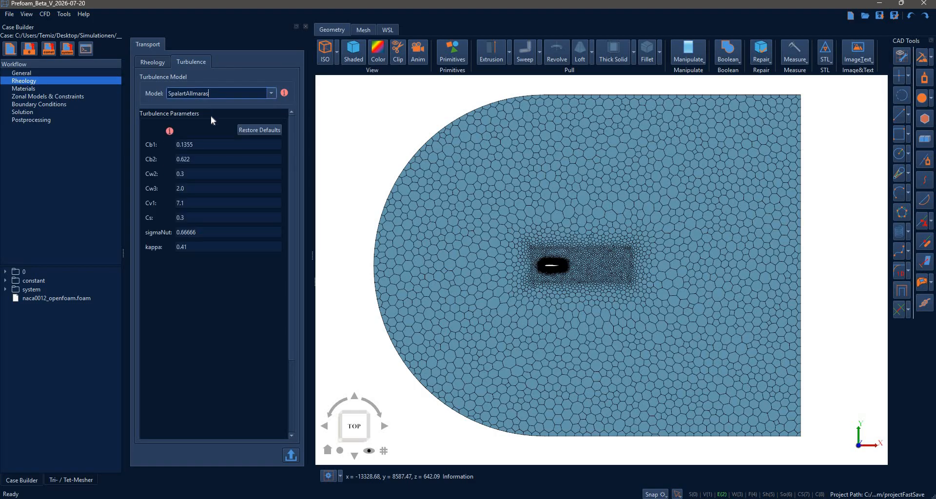
Import Air (25.0°C, 0.101 MPa) from the material library as the fluid and check its viscosity values.
left_click(14, 89)
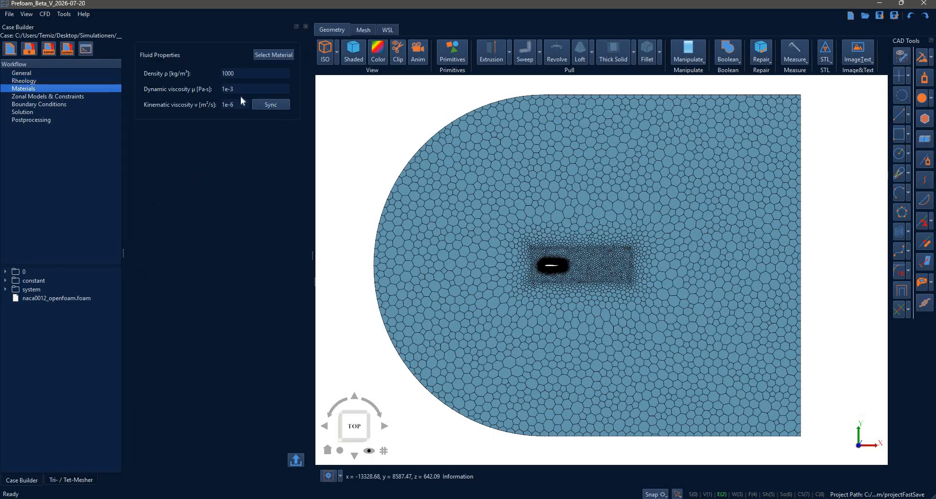
left_click(268, 54)
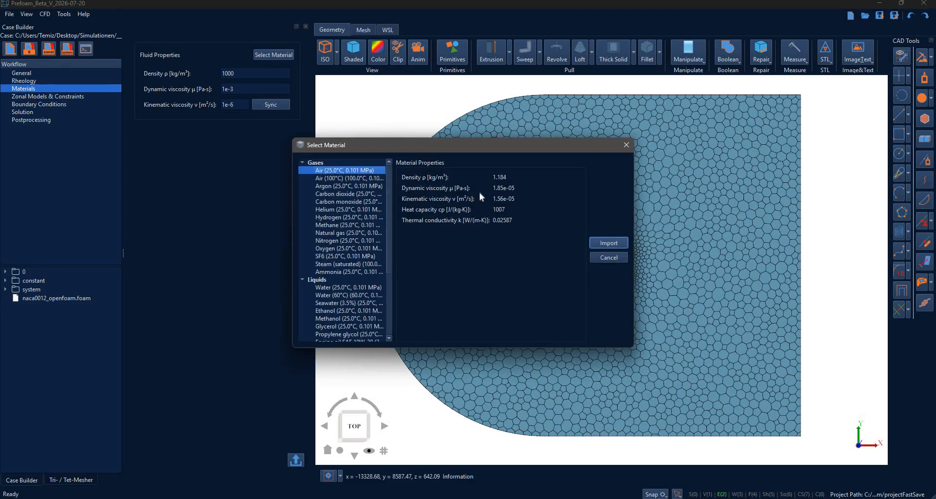
left_click(599, 243)
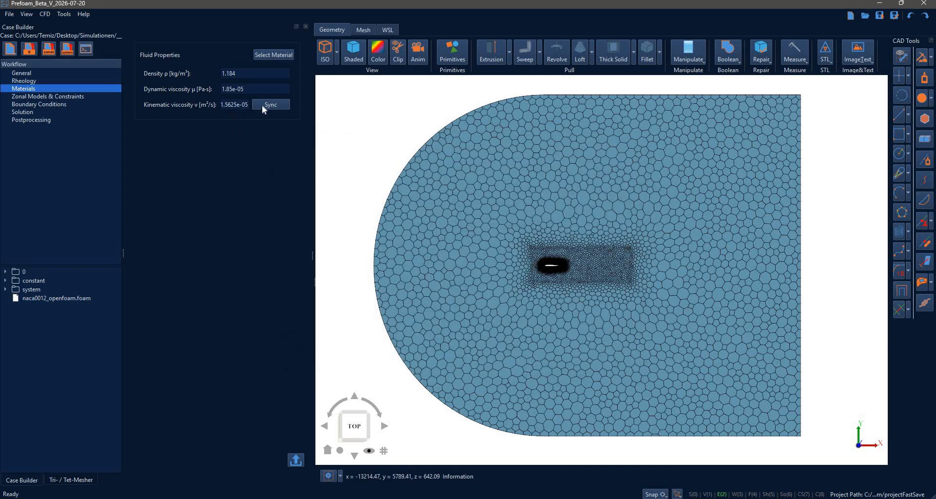
left_click(224, 104)
double_click(236, 105)
left_click(231, 90)
Import the mesh patches into the boundary conditions of the pressure field p.
left_click(84, 96)
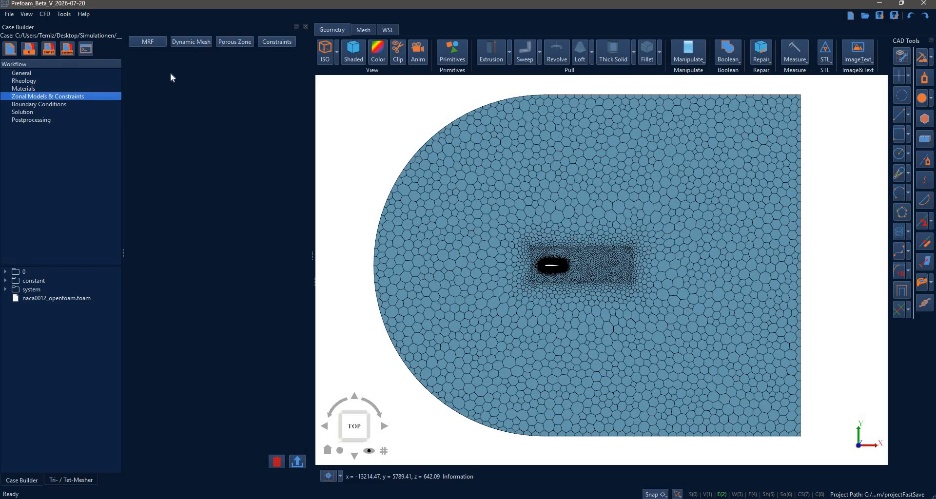
left_click(43, 106)
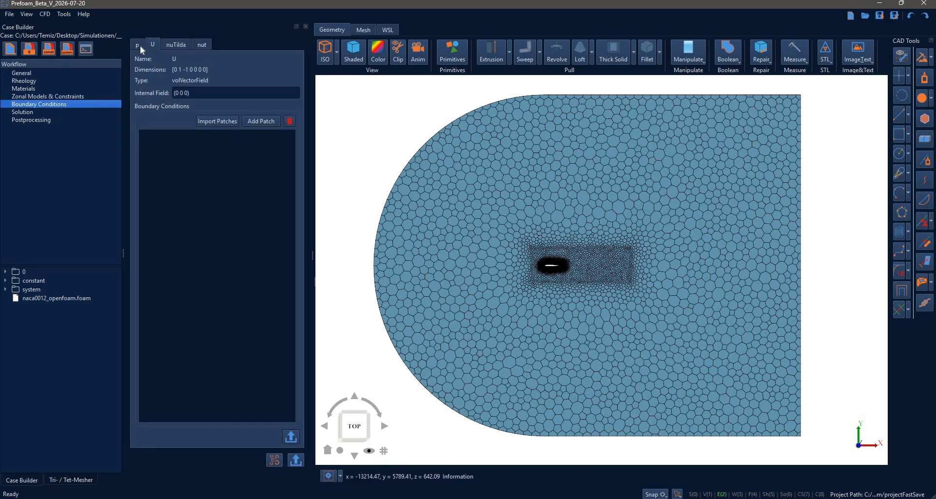
left_click(139, 45)
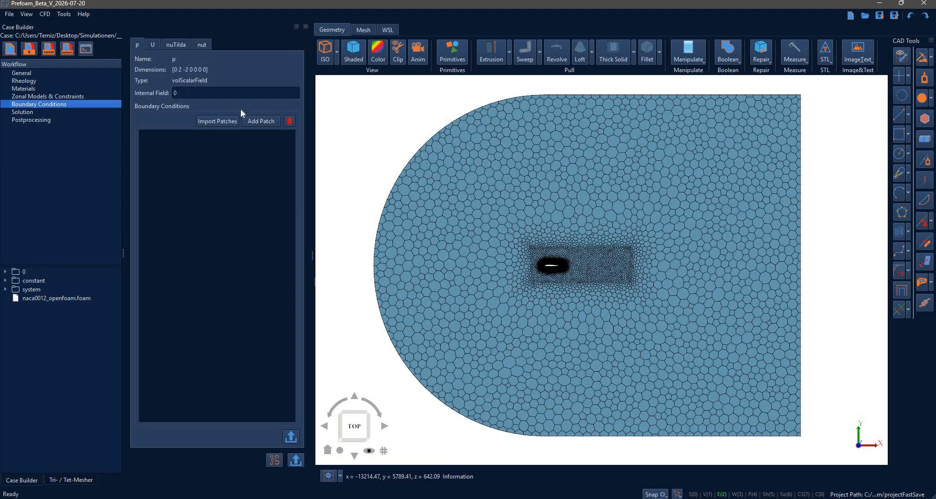
left_click(216, 121)
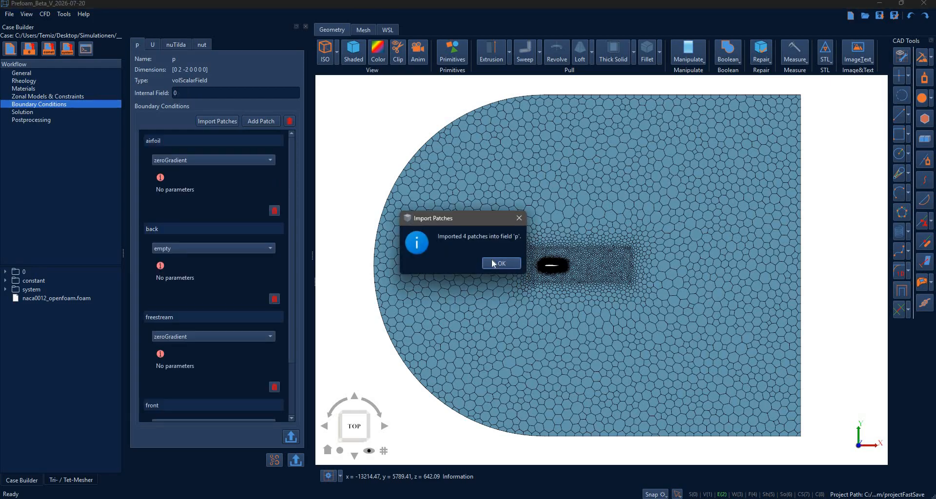
left_click(501, 264)
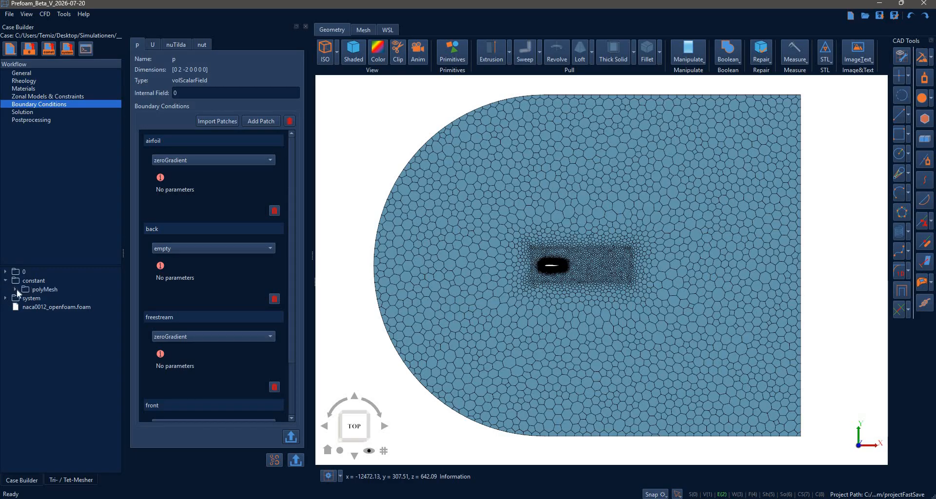
Open the boundary file in constant/polyMesh to examine the patch names and types.
double_click(45, 289)
double_click(54, 297)
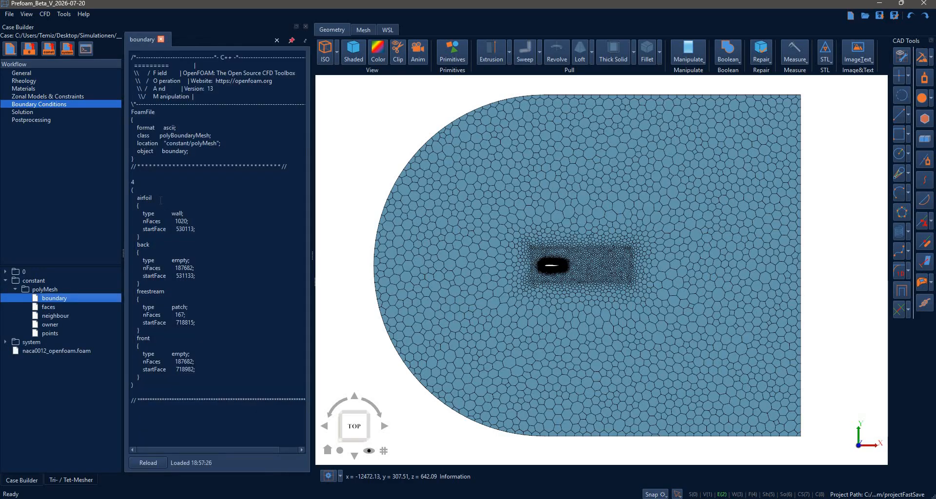
Check the airfoil and back patch names in the boundary file and close the file.
double_click(145, 198)
double_click(143, 245)
left_click(161, 39)
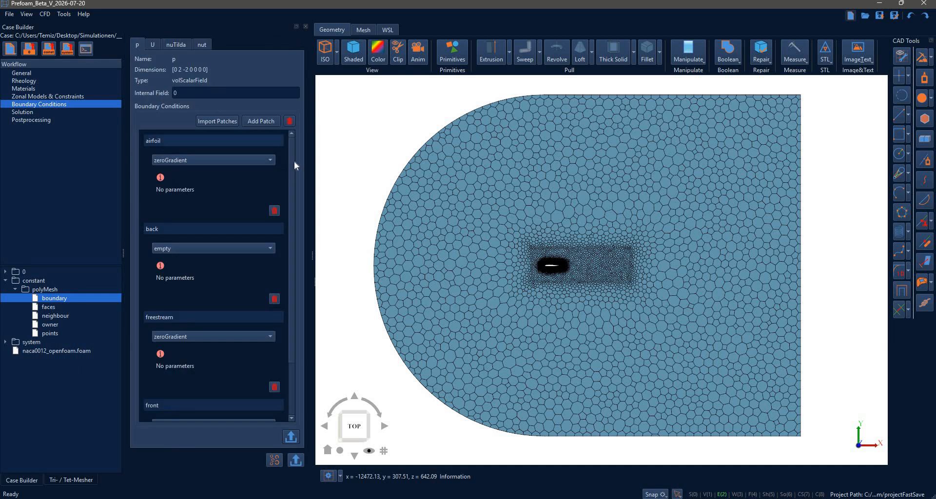
Review the imported patch conditions of the pressure field p, collapse the back patch and keep the front patch as empty.
scroll(297, 225, "down", 3)
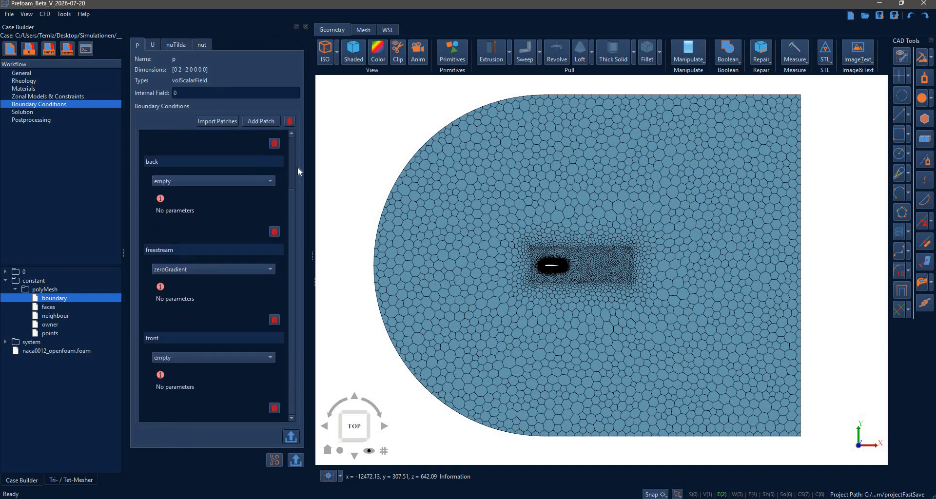
scroll(298, 170, "up", 2)
scroll(297, 223, "down", 3)
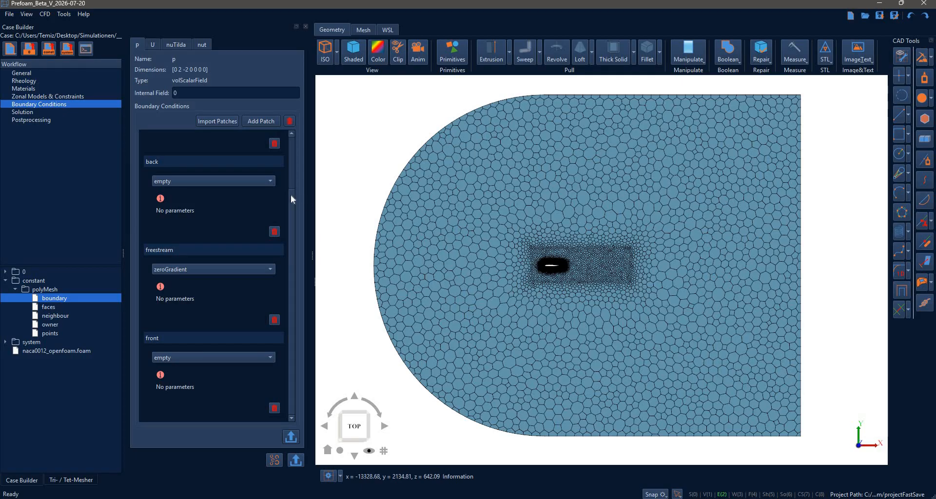
left_click(171, 161)
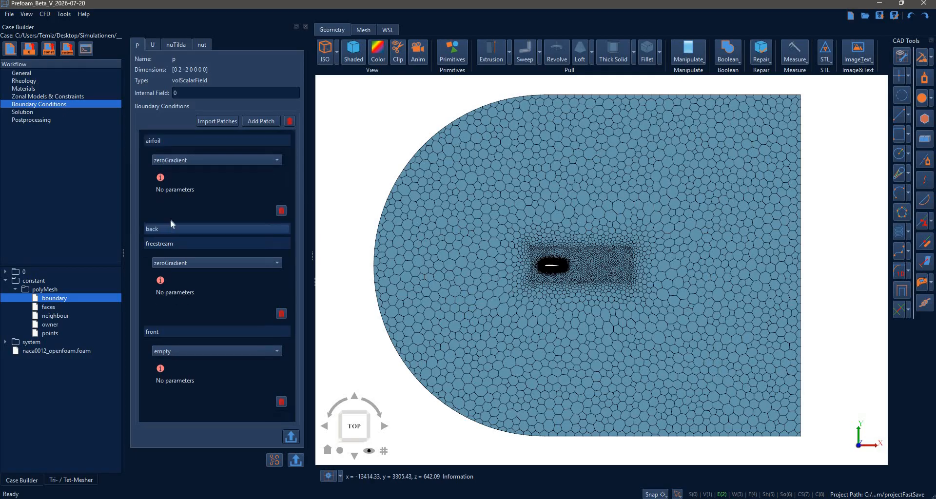
left_click(170, 226)
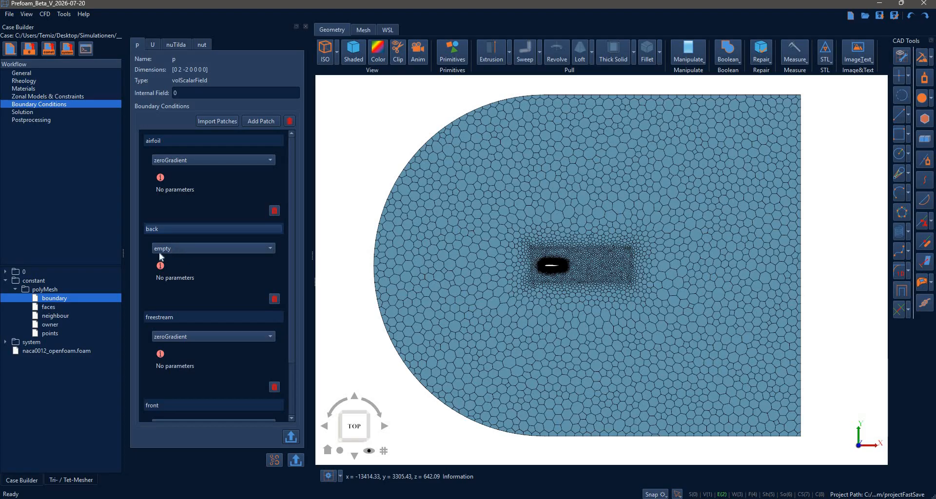
left_click(181, 229)
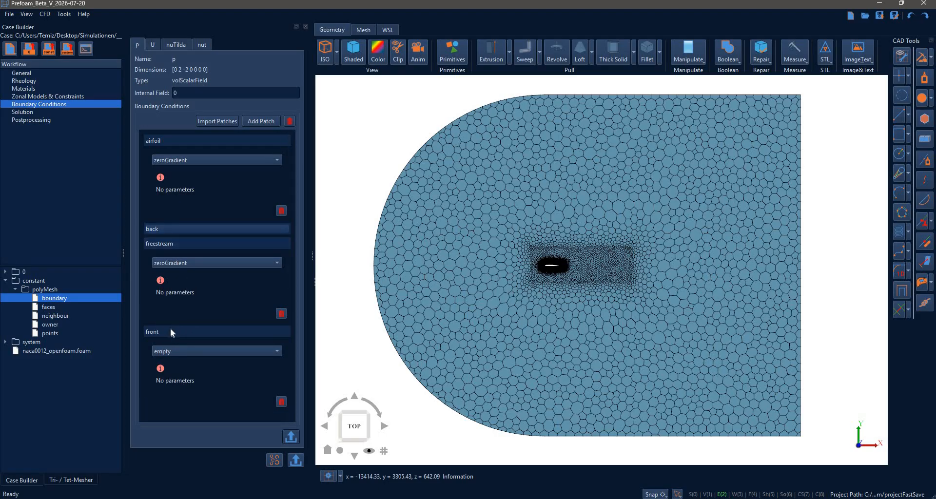
left_click(181, 353)
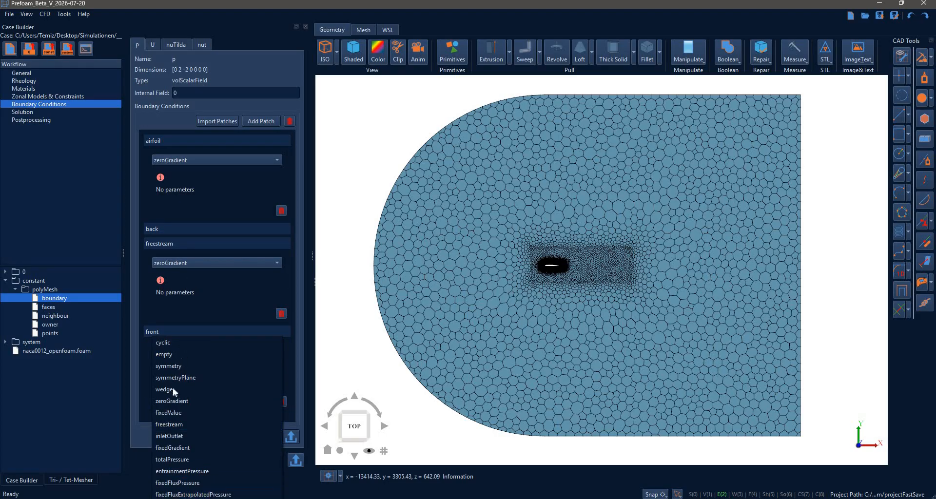
left_click(169, 354)
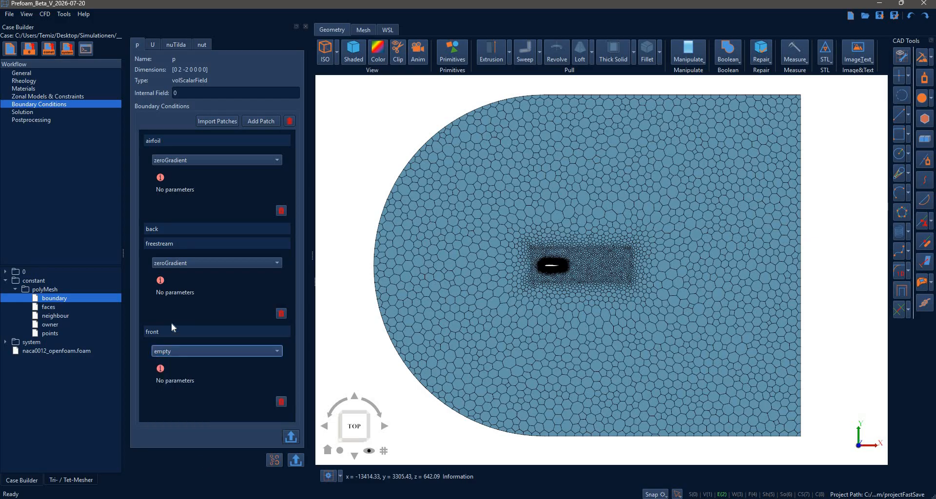
Set the freestream patch of field p to freestreamPressure with a freestream value of 0.
left_click(183, 264)
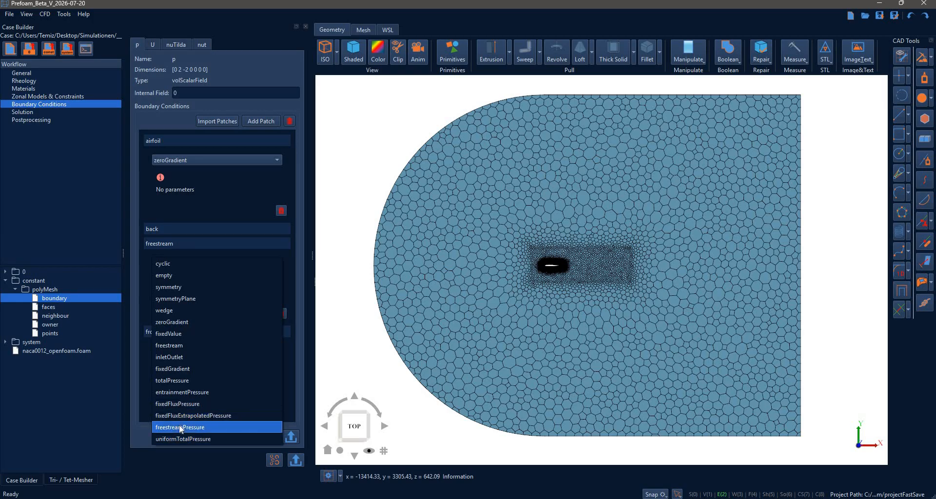
left_click(195, 427)
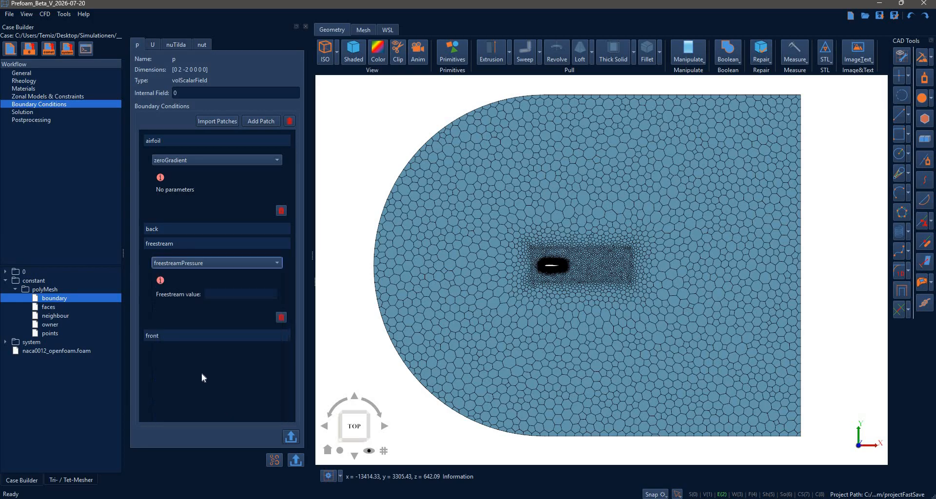
left_click(222, 295)
type("0")
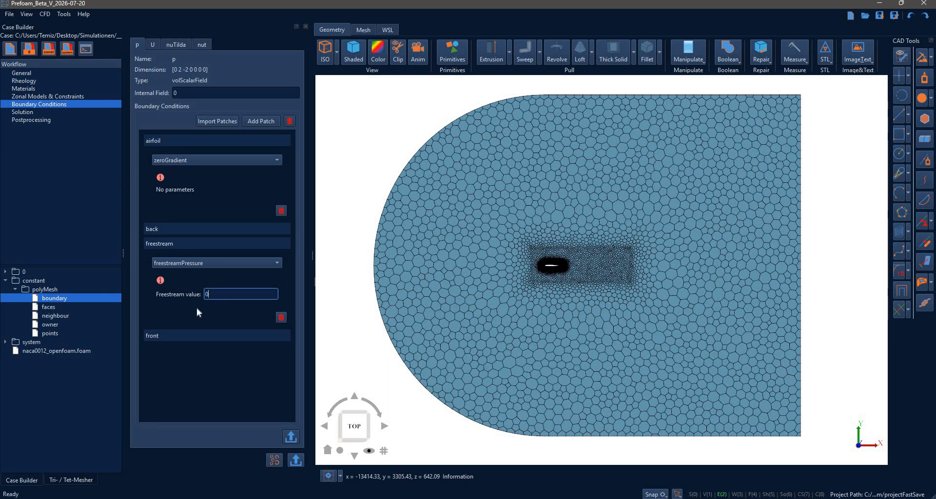
Review the condition types available for the airfoil patch in field p, keeping zeroGradient.
left_click(292, 187)
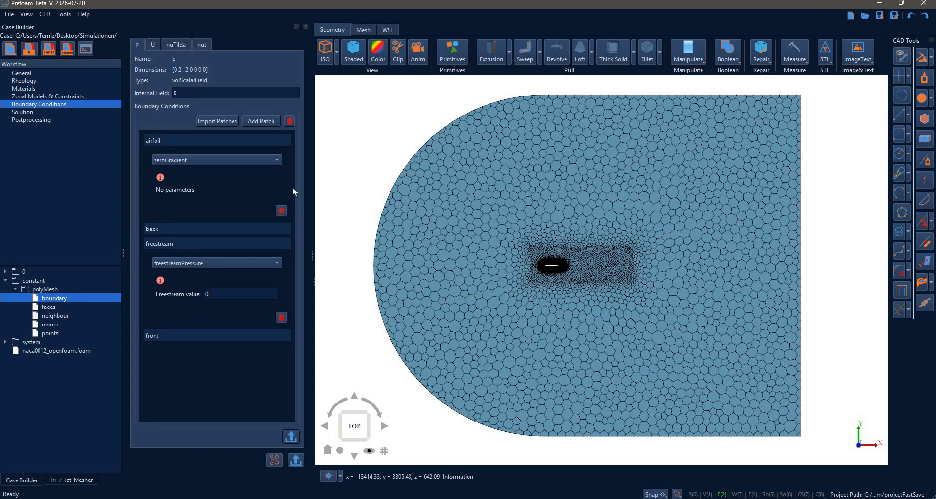
left_click(184, 160)
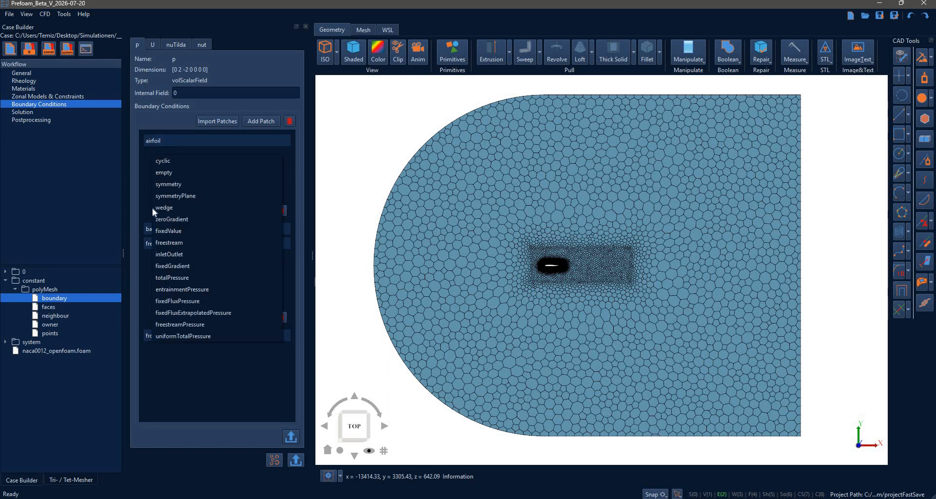
left_click(186, 206)
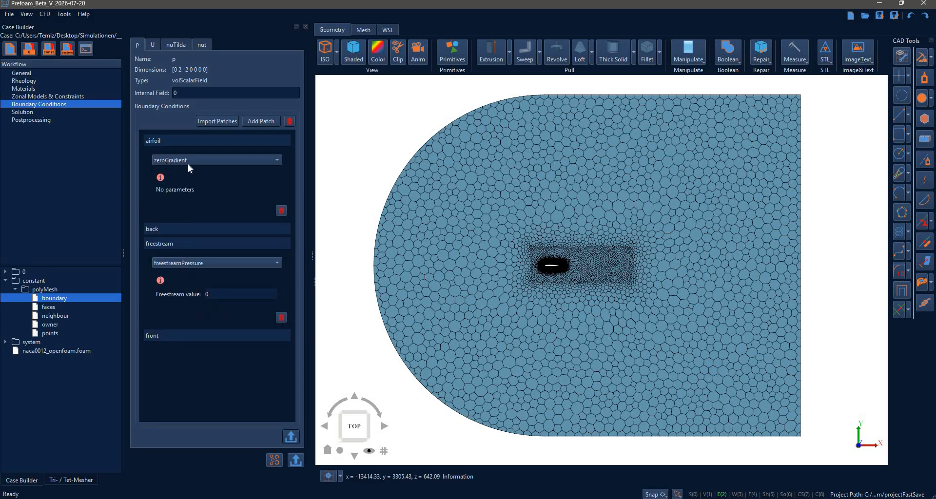
left_click(191, 139)
Set the internal field of the velocity U to (51 0 0) and import the mesh patches into it.
left_click(151, 44)
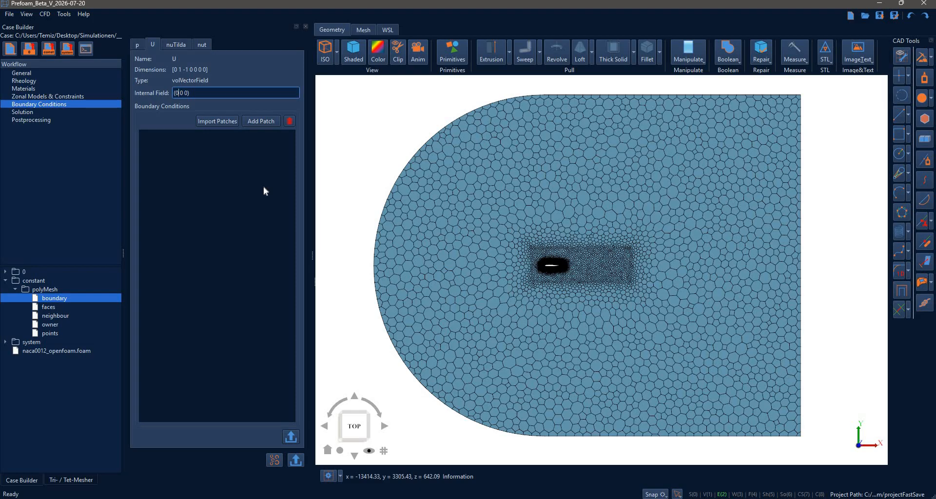
key("BackSpace")
type("51")
left_click(213, 122)
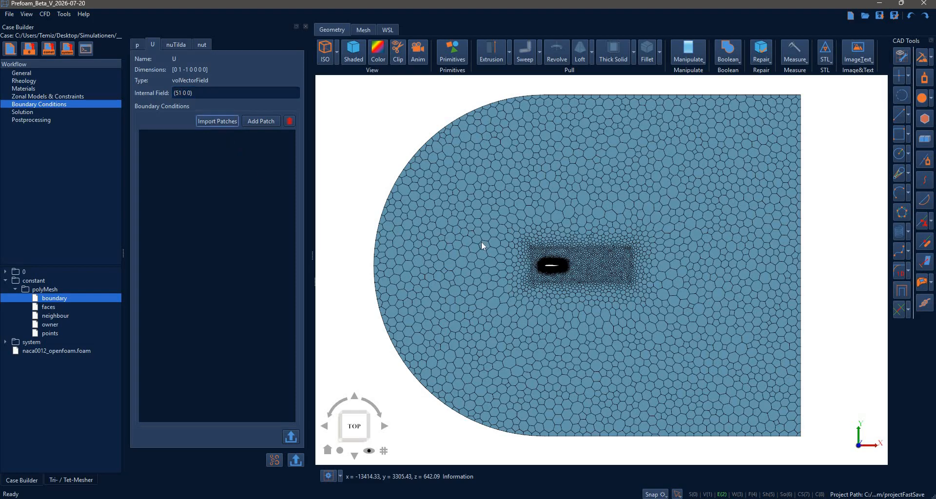
key("Return")
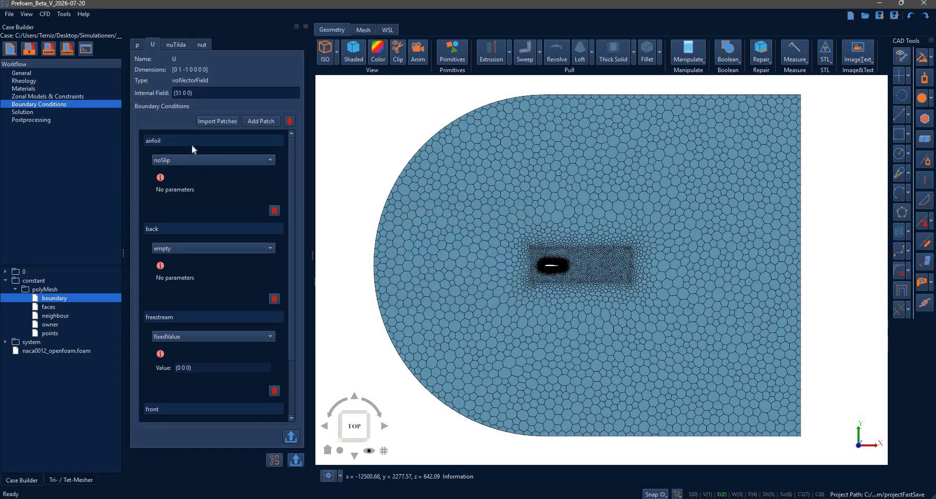
Set the freestream patch of the velocity U to the freestream condition with a freestream value of (51 0 0).
left_click(173, 158)
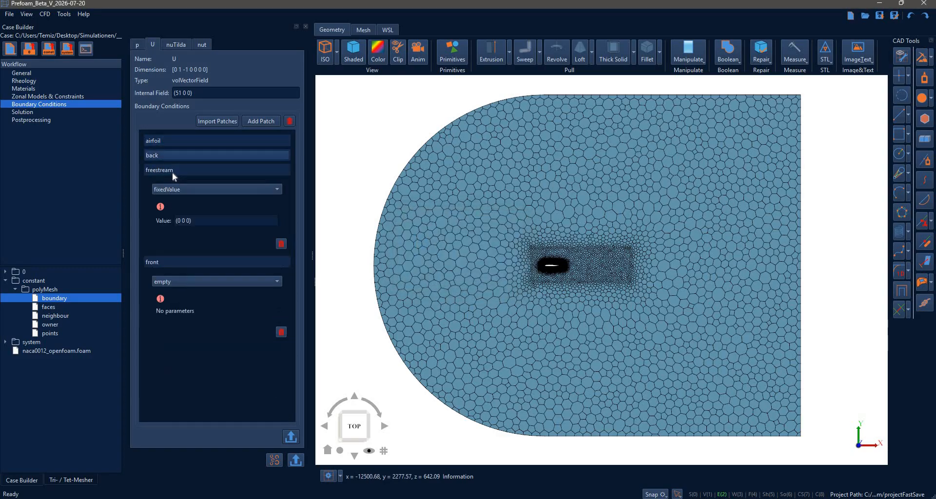
left_click(172, 171)
left_click(172, 171)
left_click(170, 265)
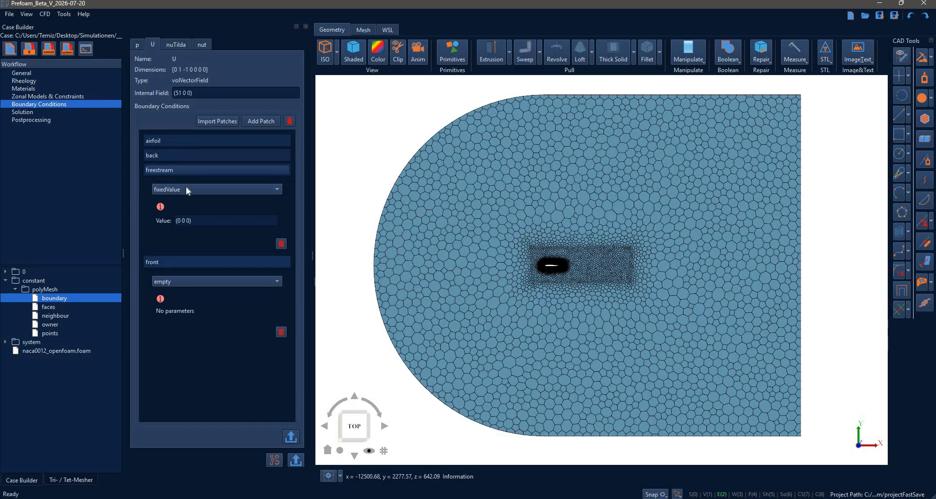
left_click(182, 189)
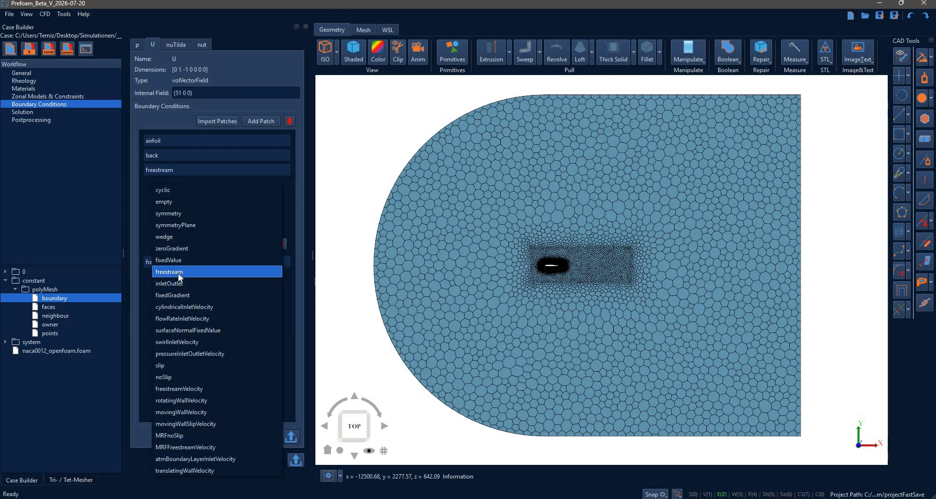
left_click(179, 272)
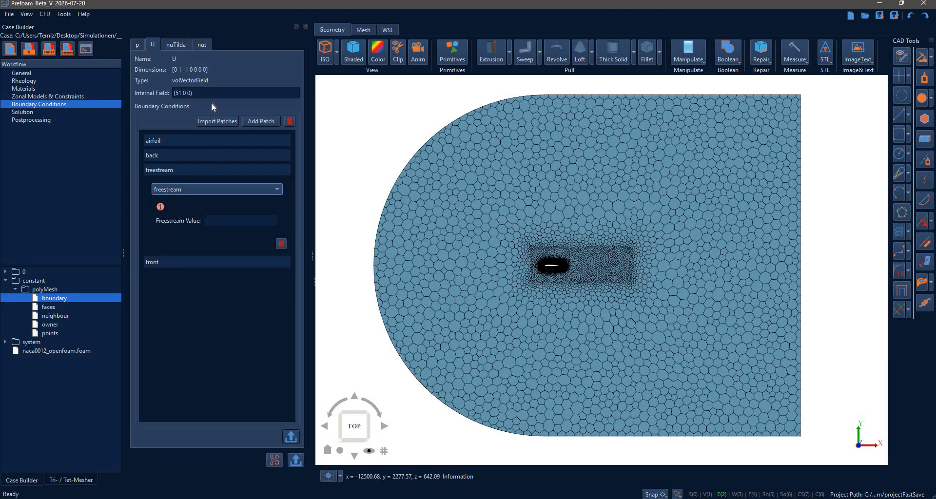
triple_click(212, 93)
key("ctrl+c")
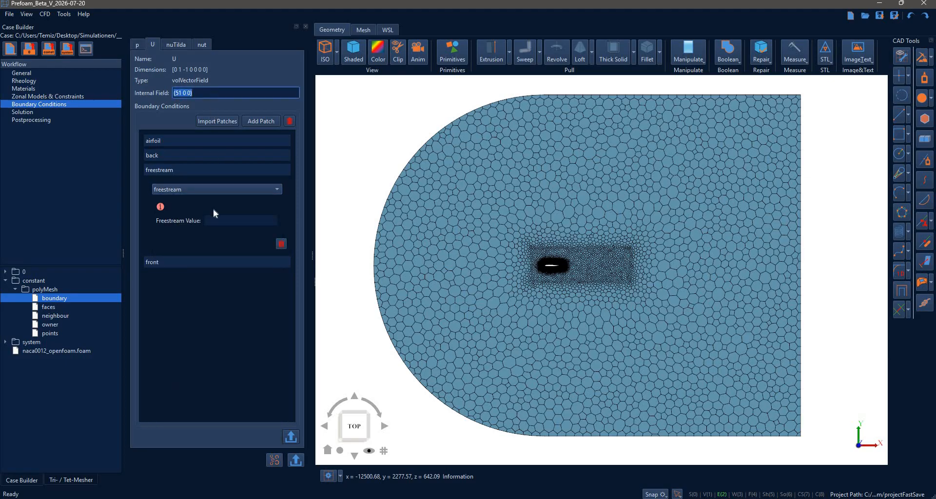
left_click(234, 220)
key("ctrl+v")
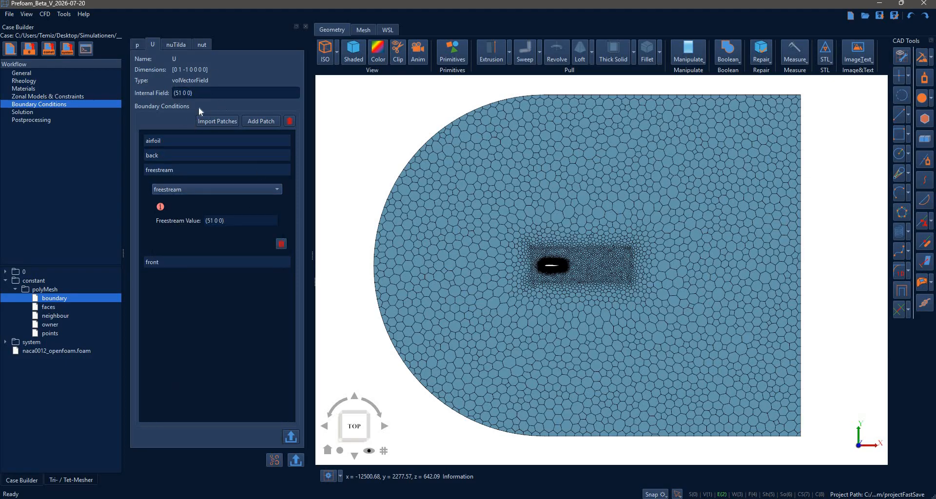
Import the mesh patches into the nuTilda field and set its freestream patch value to 0.
left_click(175, 44)
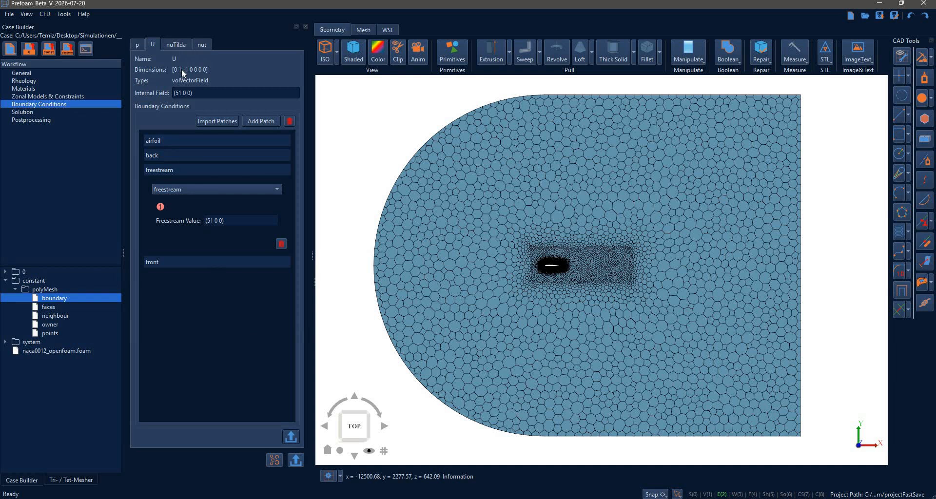
left_click(499, 265)
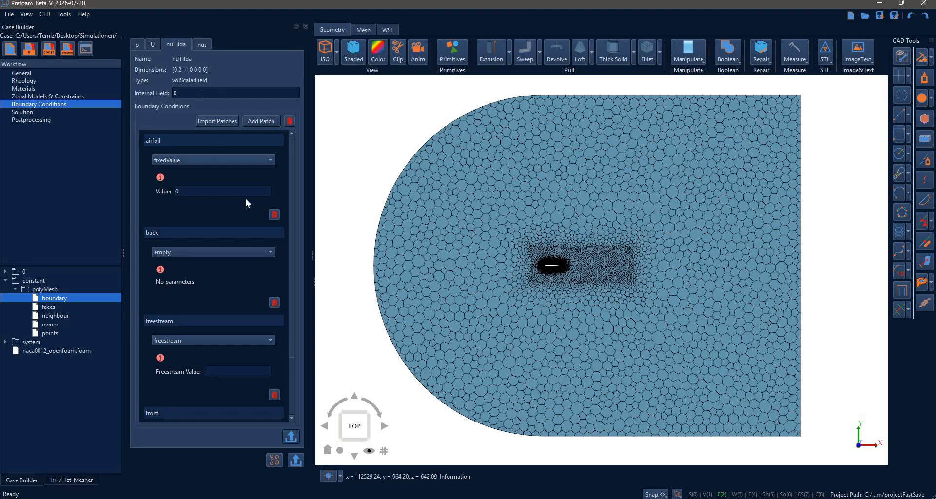
scroll(212, 197, "down", 1)
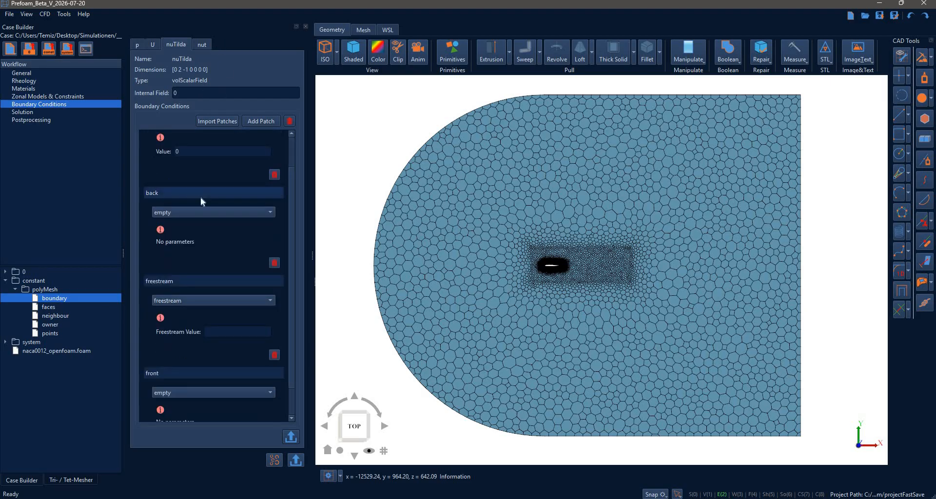
left_click(200, 197)
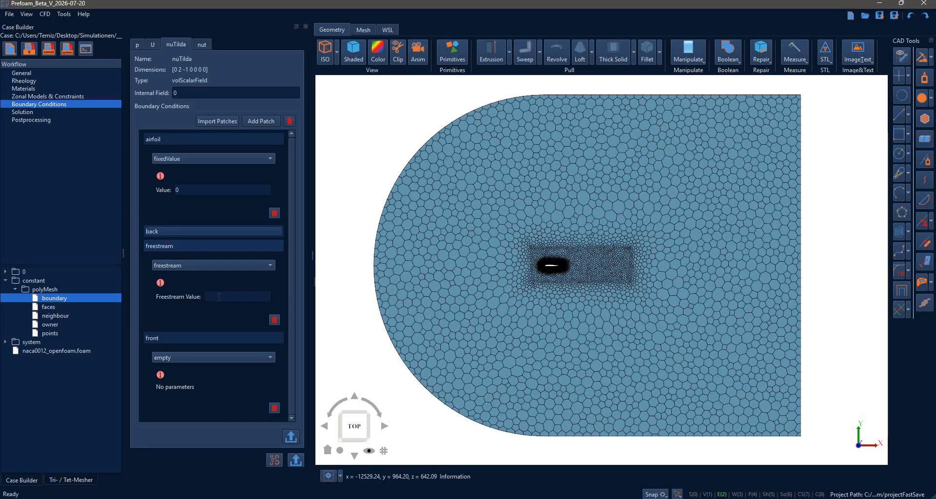
left_click(219, 296)
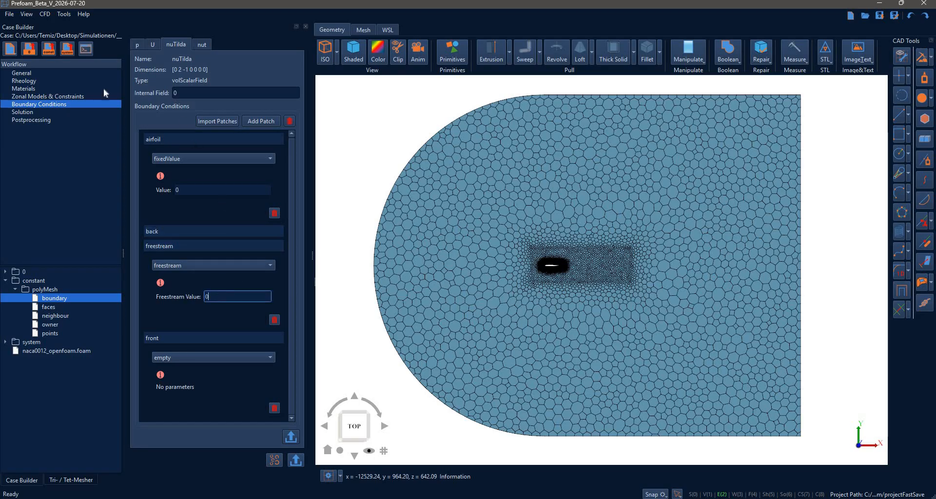
Copy the air's kinematic viscosity from the material properties into the nuTilda internal field as 1.5625e-05.
left_click(68, 96)
left_click(64, 89)
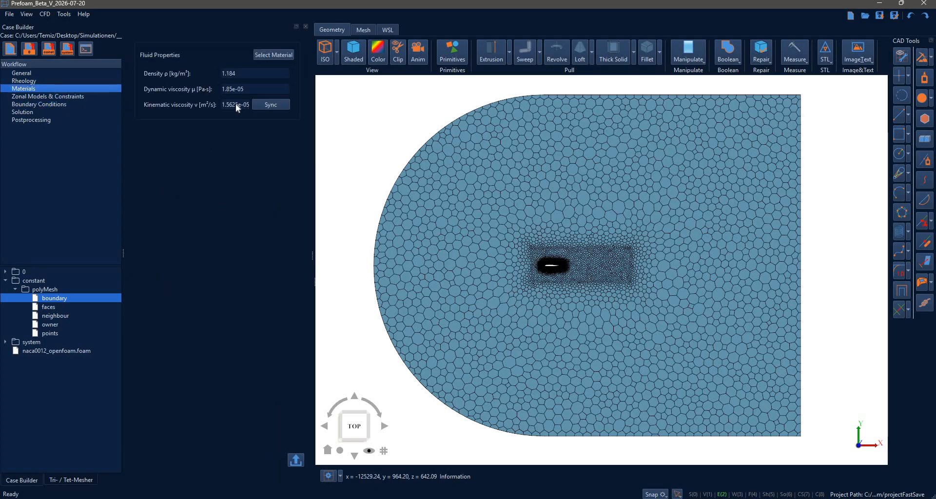
triple_click(236, 104)
key("ctrl+c")
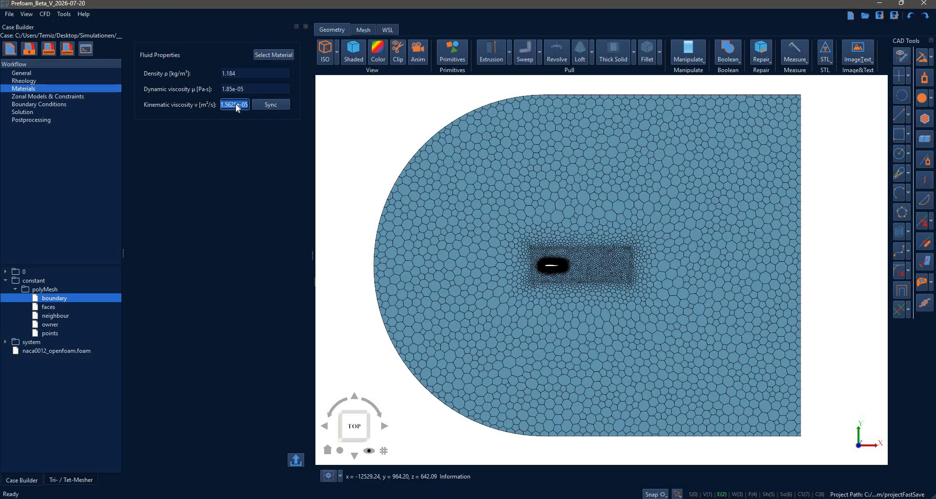
left_click(37, 99)
left_click(38, 105)
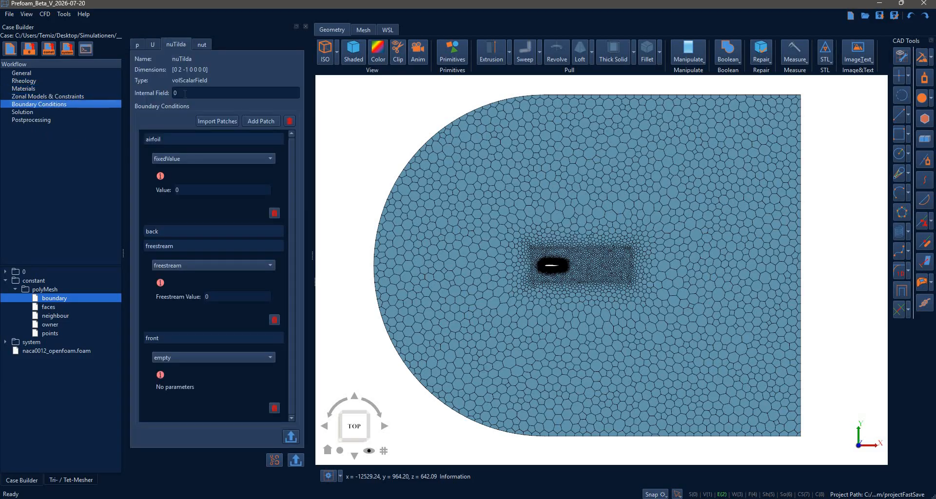
key("ctrl+v")
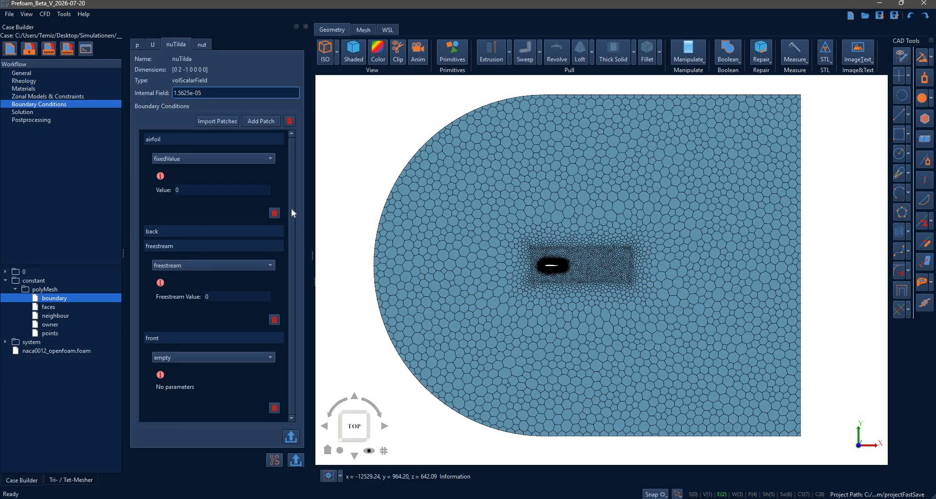
Set the freestream value of the nuTilda freestream patch to 1.5625e-05.
left_click(242, 296)
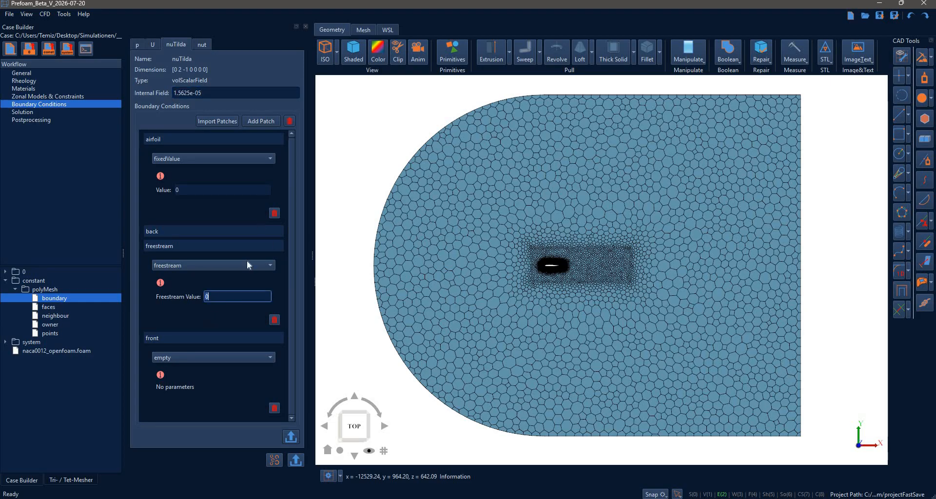
key("BackSpace")
key("ctrl+v")
key("Return")
Set the nut internal field to 1.5625e-05 and import the mesh patches into that field.
left_click(203, 43)
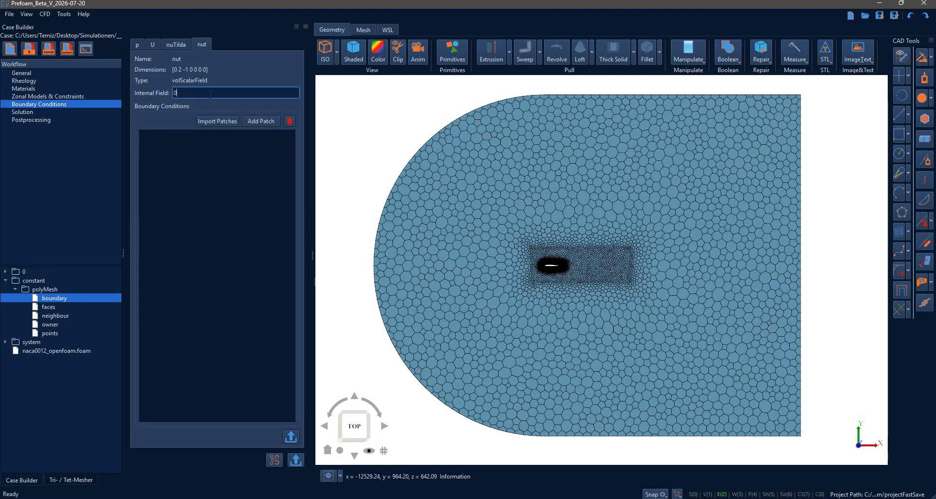
key("ctrl+v")
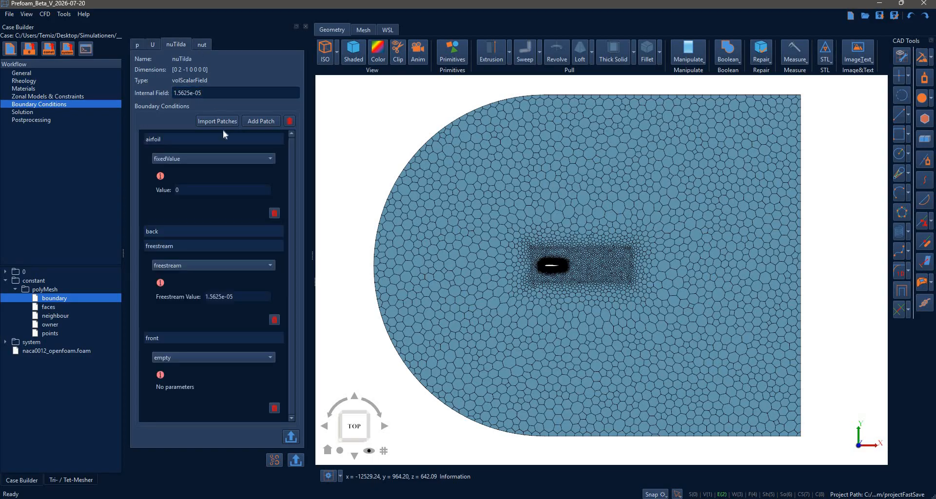
key("Return")
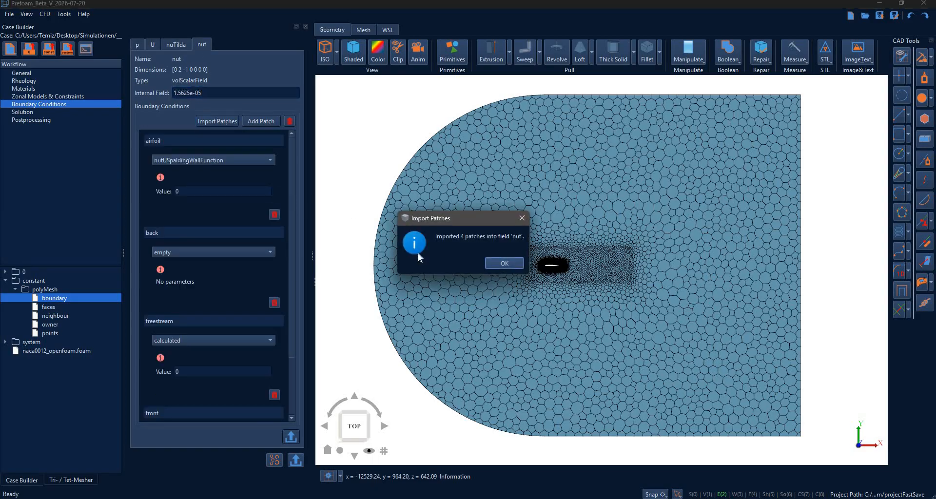
Set the nut value to 1.5625e-05 on both the airfoil wall function patch and the calculated freestream patch.
left_click(504, 263)
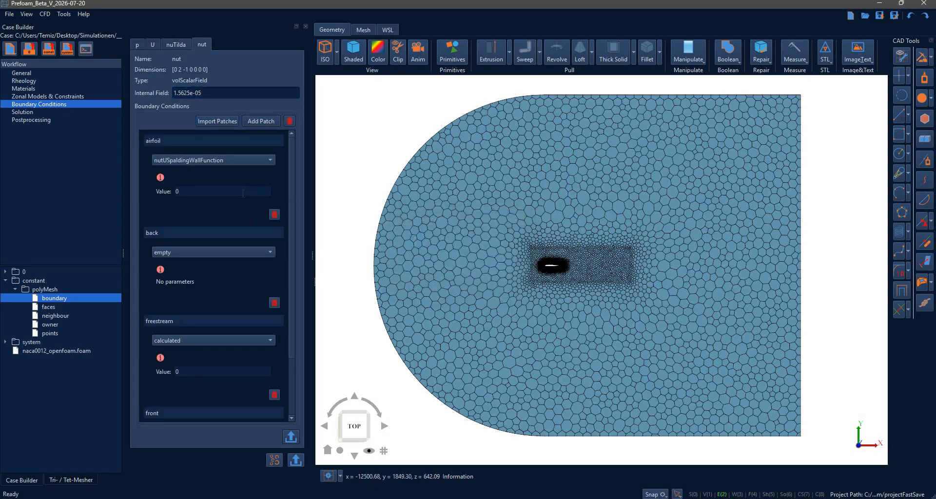
double_click(228, 192)
key("ctrl+v")
left_click(229, 232)
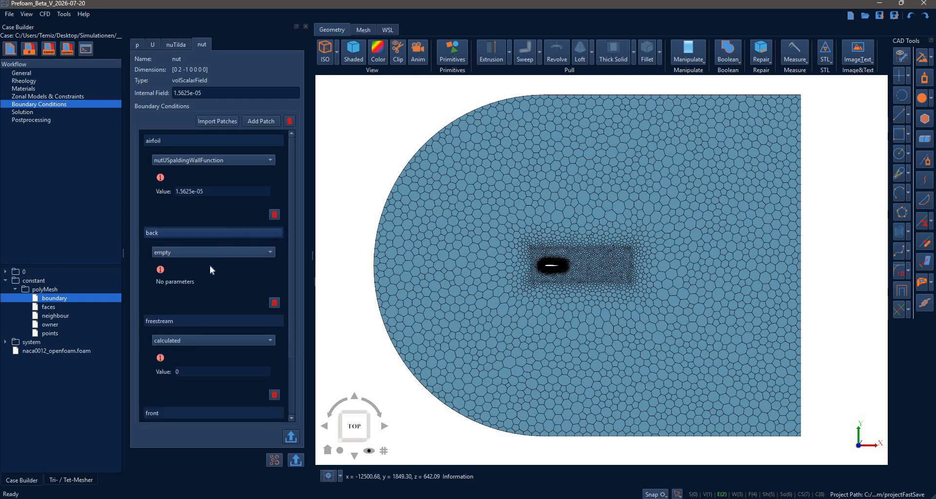
double_click(201, 298)
key("ctrl+v")
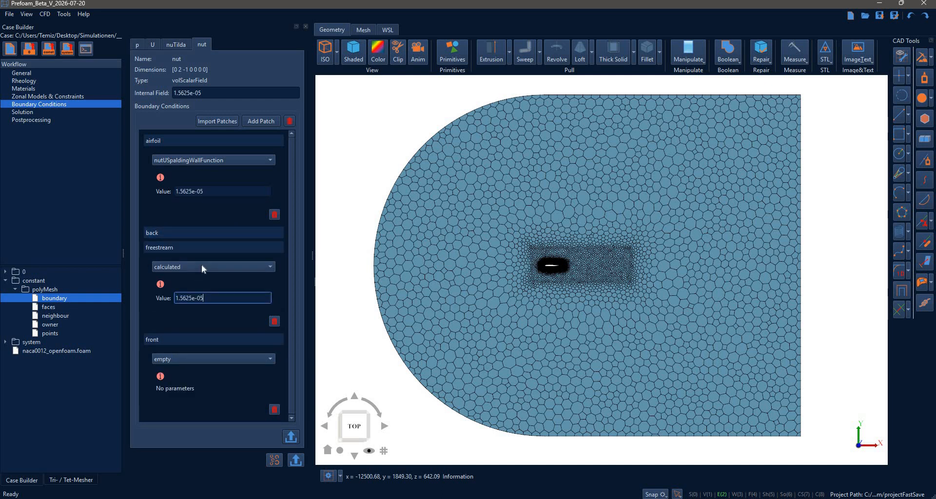
left_click(201, 267)
left_click(201, 267)
left_click(183, 268)
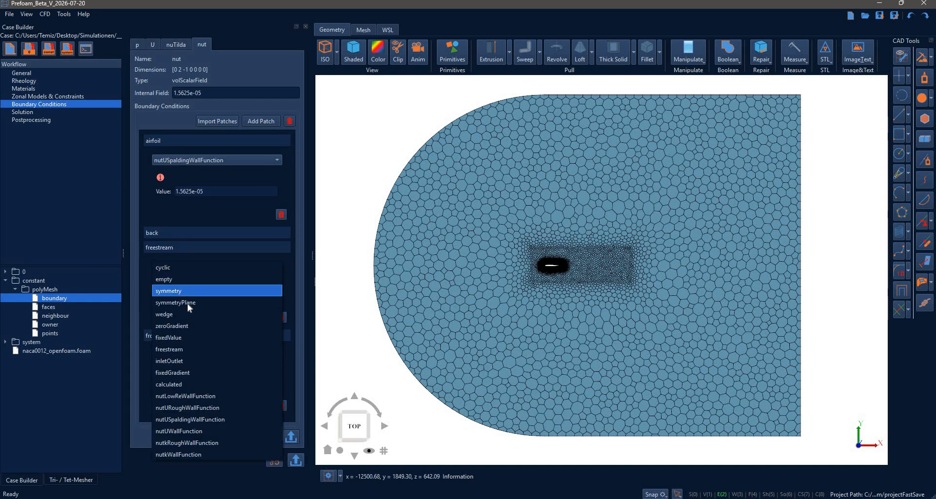
key("Down")
key("Down")
key("Return")
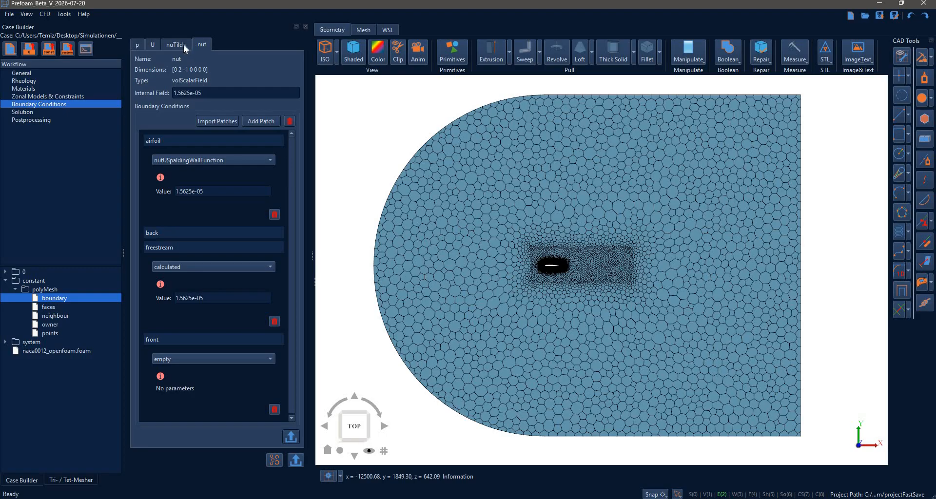
Write the p field file to the case's 0 folder, followed by the files for all fields.
left_click(153, 46)
left_click(137, 45)
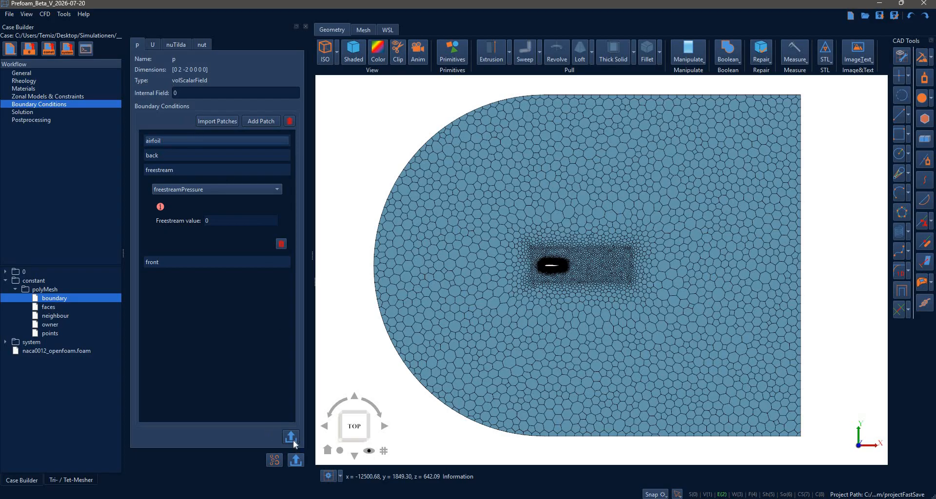
left_click(6, 272)
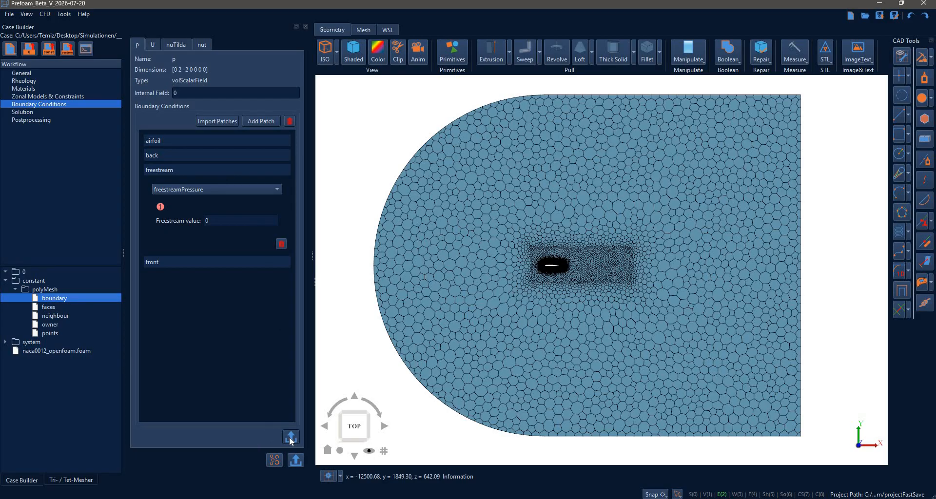
left_click(290, 438)
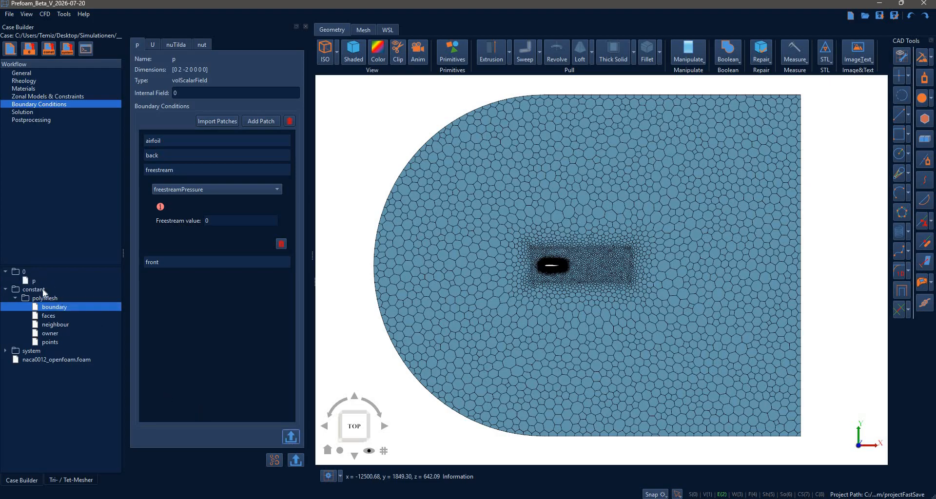
left_click(40, 282)
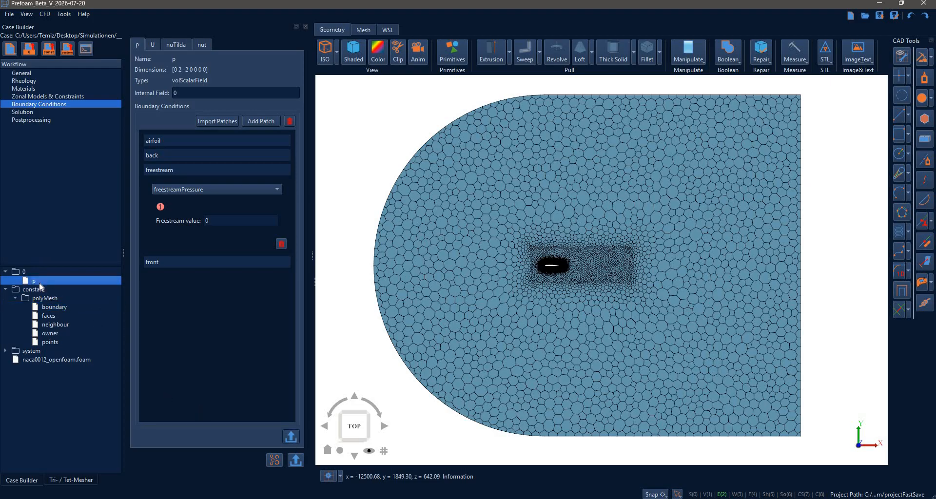
left_click(296, 460)
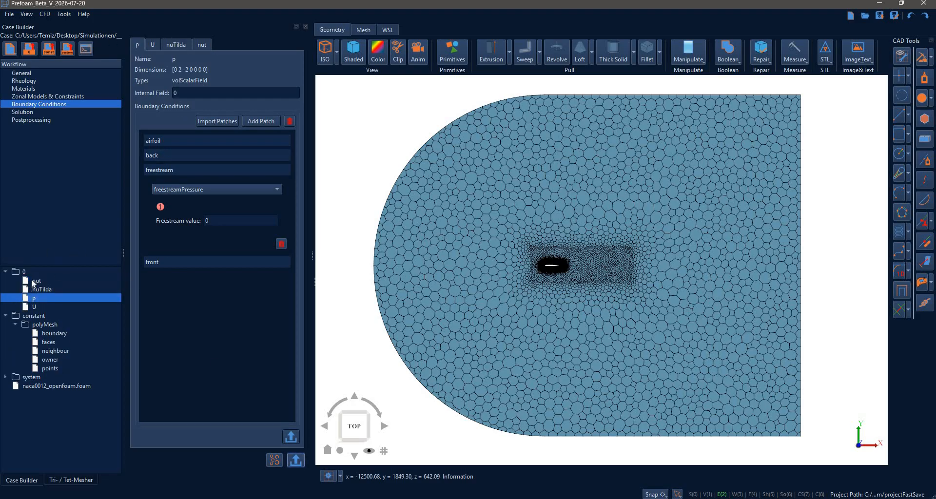
left_click_drag(37, 280, 38, 307)
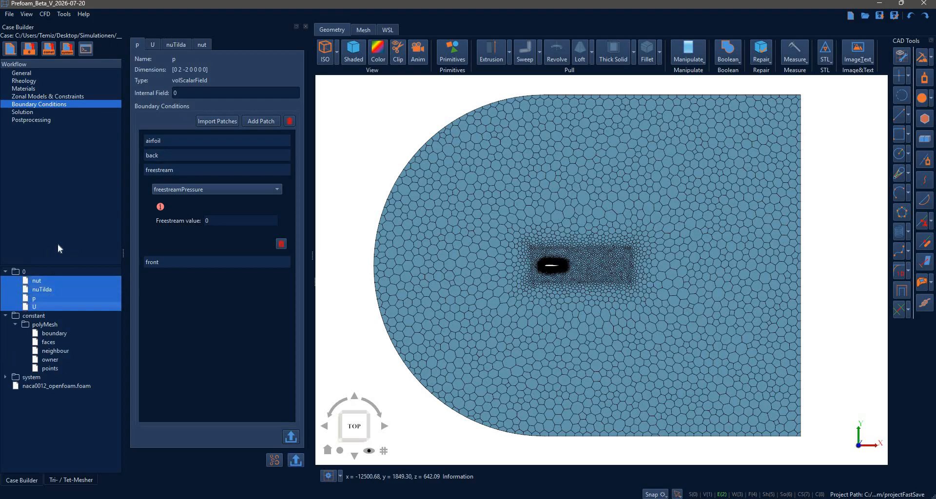
left_click(29, 53)
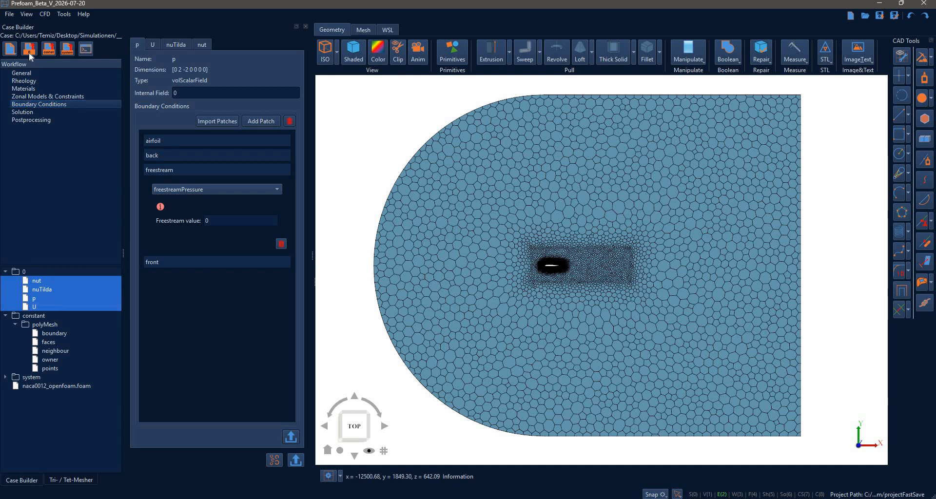
left_click(29, 53)
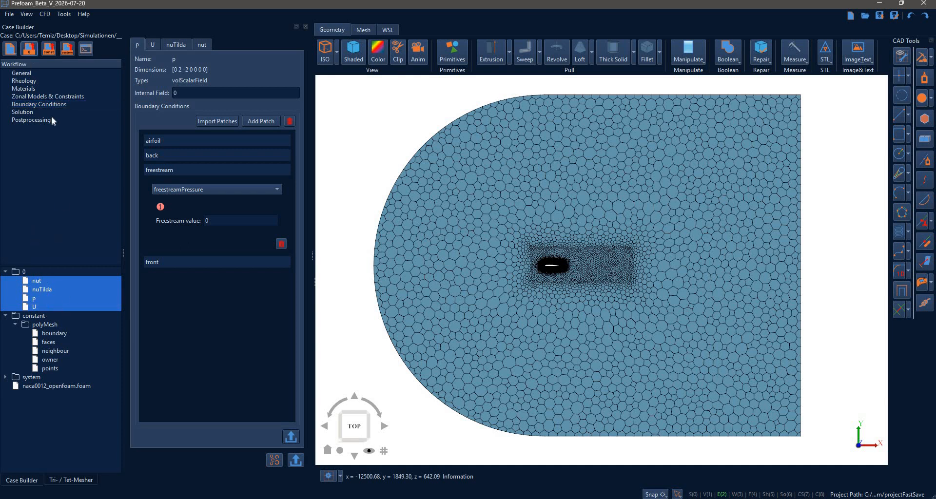
left_click(63, 237)
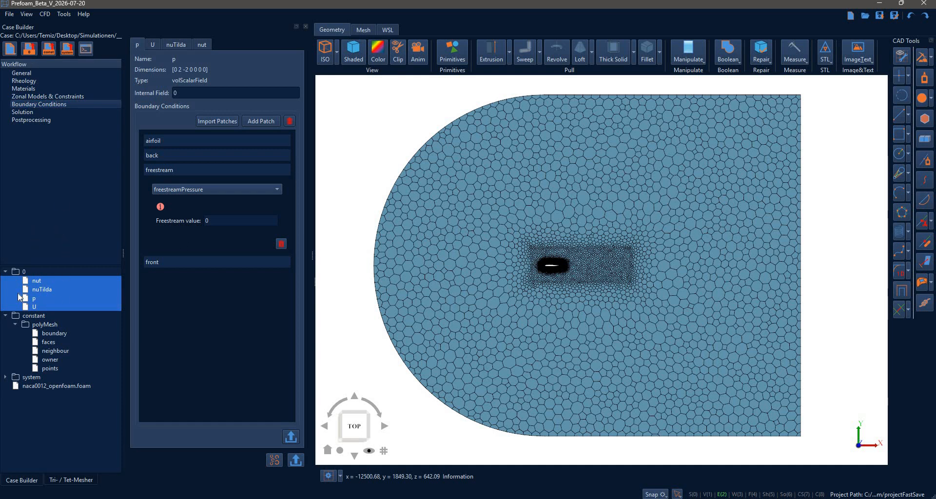
In the solution's fvSchemes, keep the default gradient at Gauss linear, with cellLimited Gauss linear 1 for U and cellLimited Gauss linear 0.5 for turbulence.
left_click(23, 113)
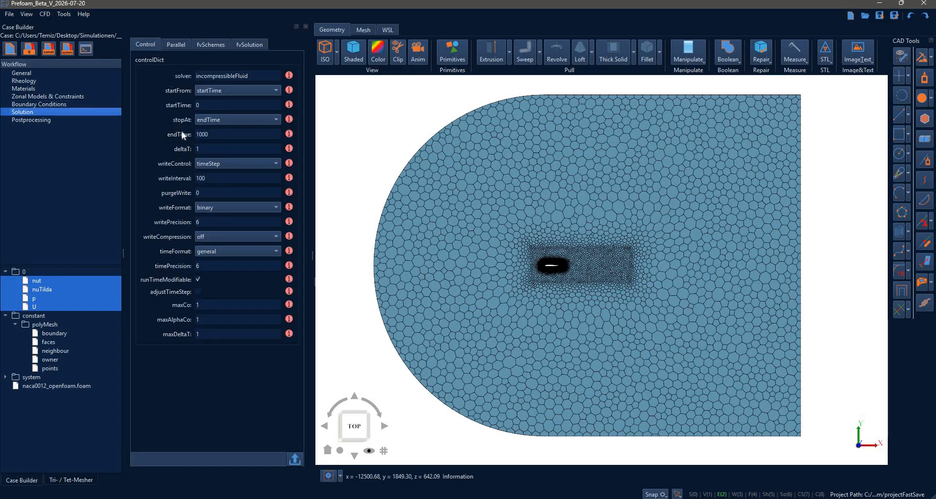
left_click(174, 45)
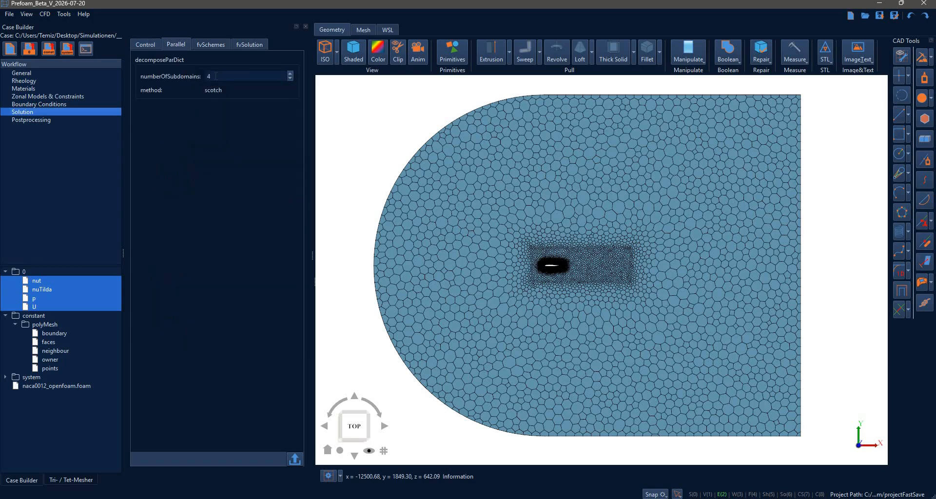
left_click(207, 49)
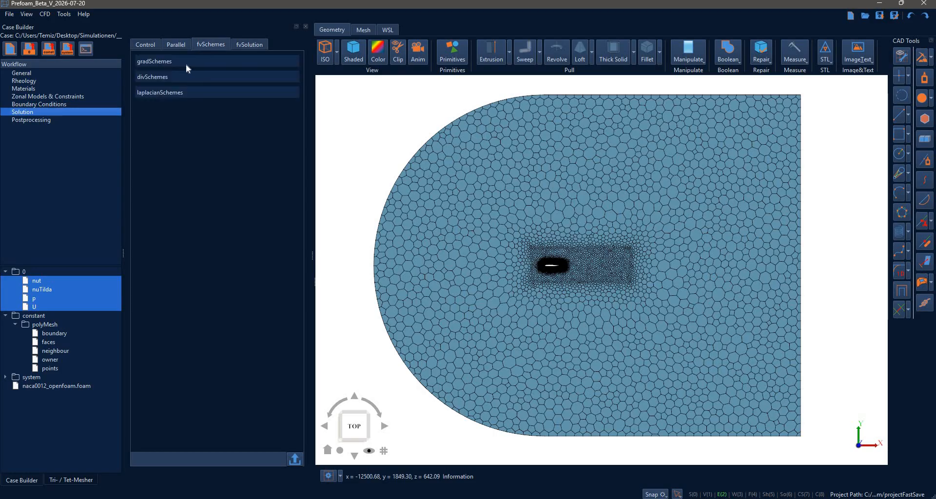
left_click(189, 63)
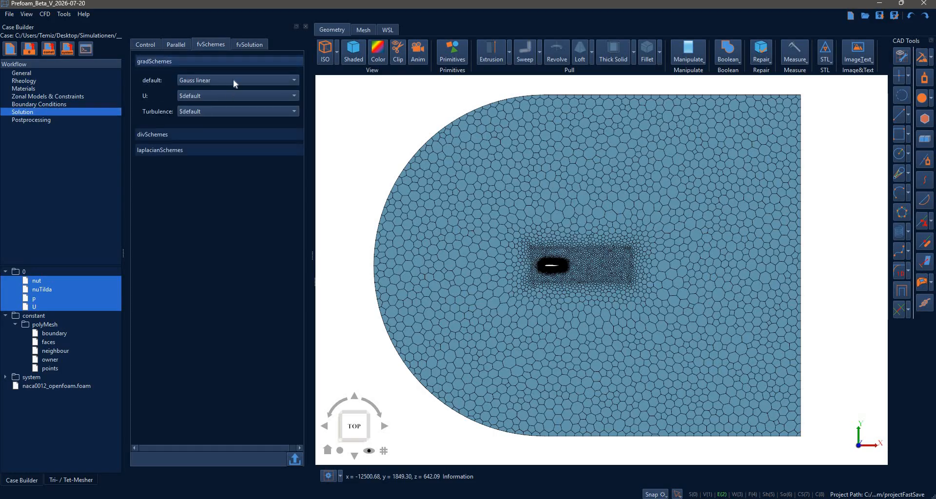
left_click(230, 79)
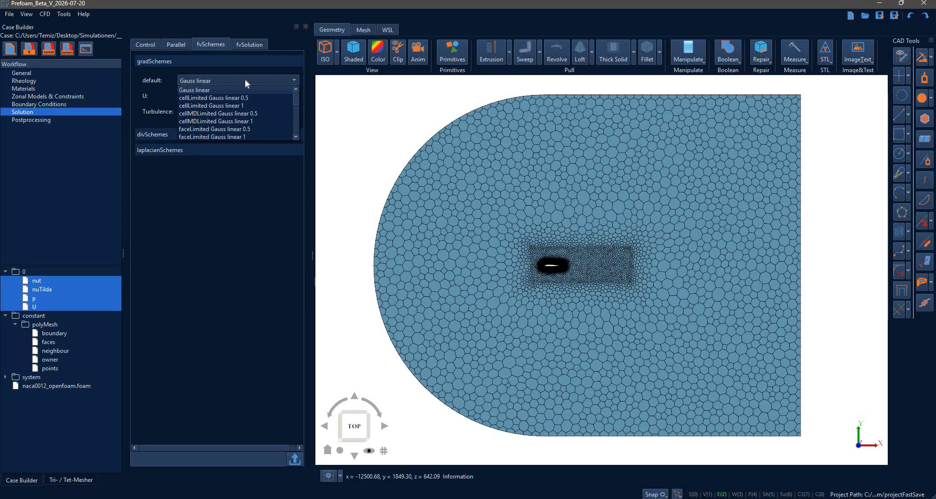
left_click(227, 84)
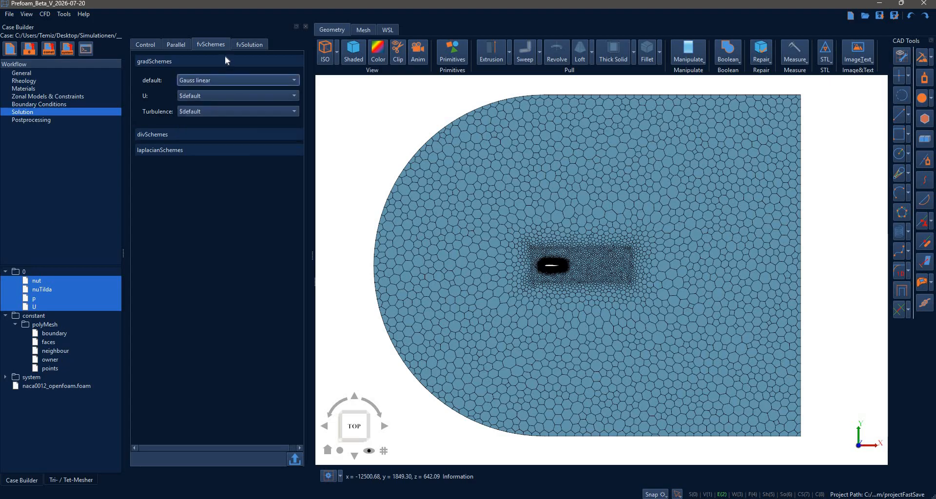
left_click(228, 93)
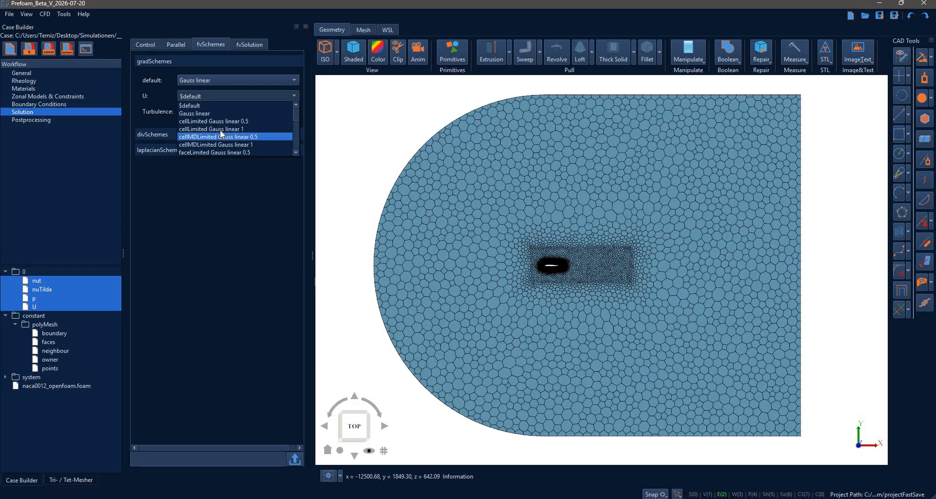
left_click(225, 129)
left_click(227, 111)
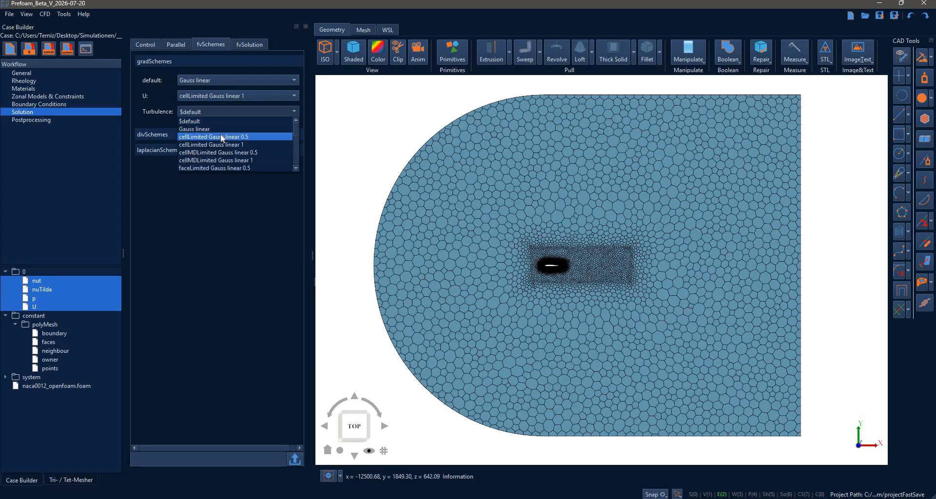
left_click(222, 136)
Set the divergence schemes to Gauss linearUpwindV grad(Field) for U and Gauss upwind for turbulence.
left_click(220, 135)
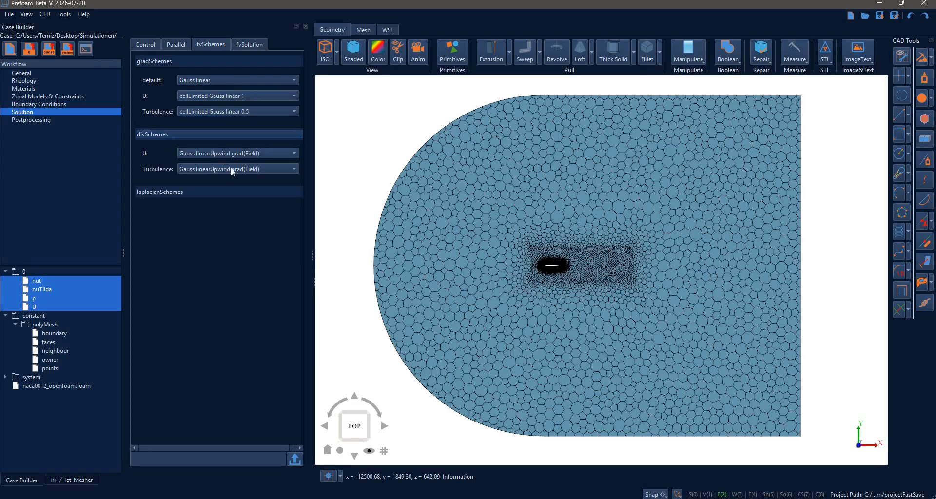
left_click(231, 154)
left_click(227, 175)
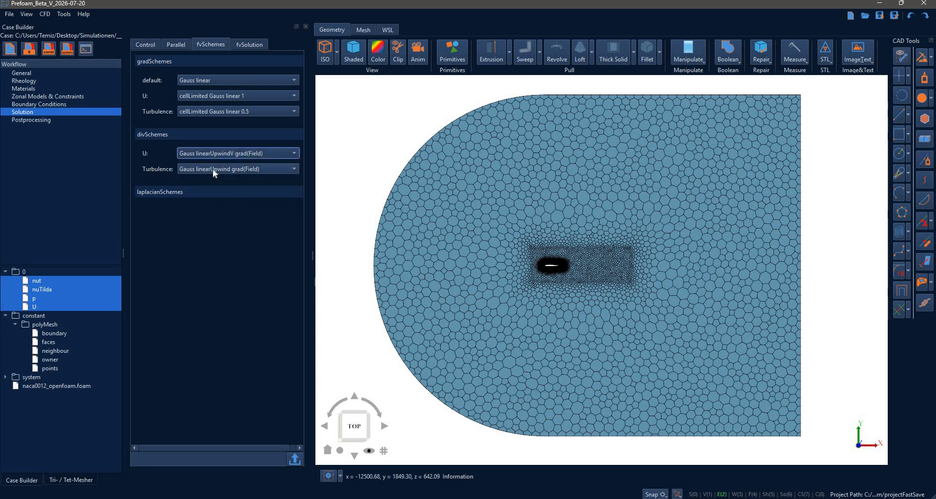
left_click(213, 170)
left_click(213, 190)
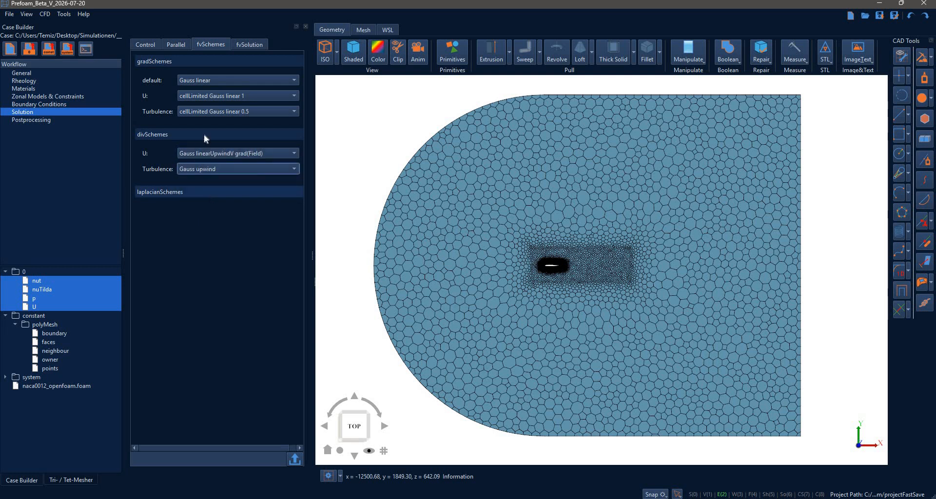
Examine the linear solver settings for p, U and turbulence in fvSolution.
left_click(241, 46)
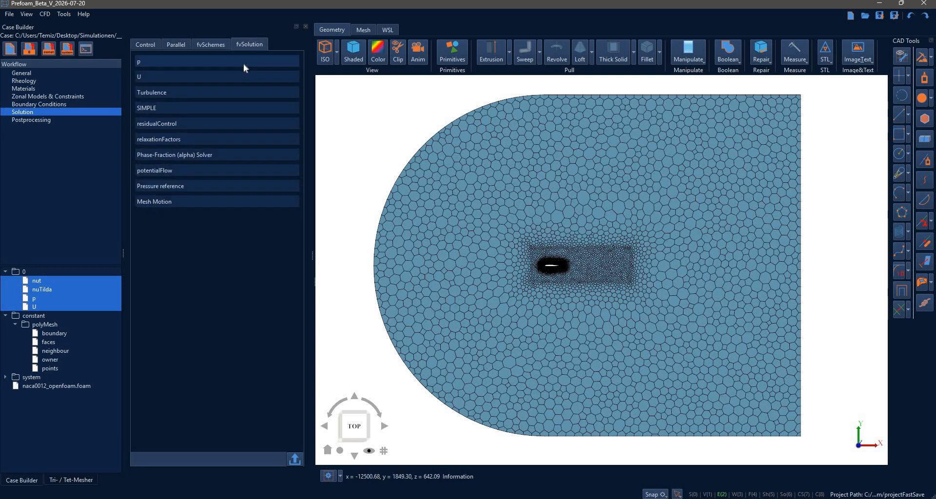
left_click(243, 62)
left_click(256, 209)
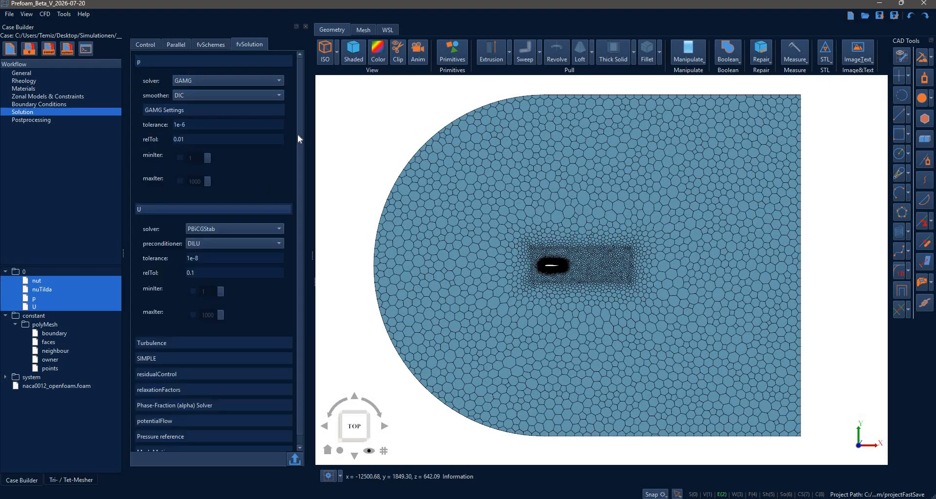
scroll(204, 349, "down", 1)
left_click(205, 332)
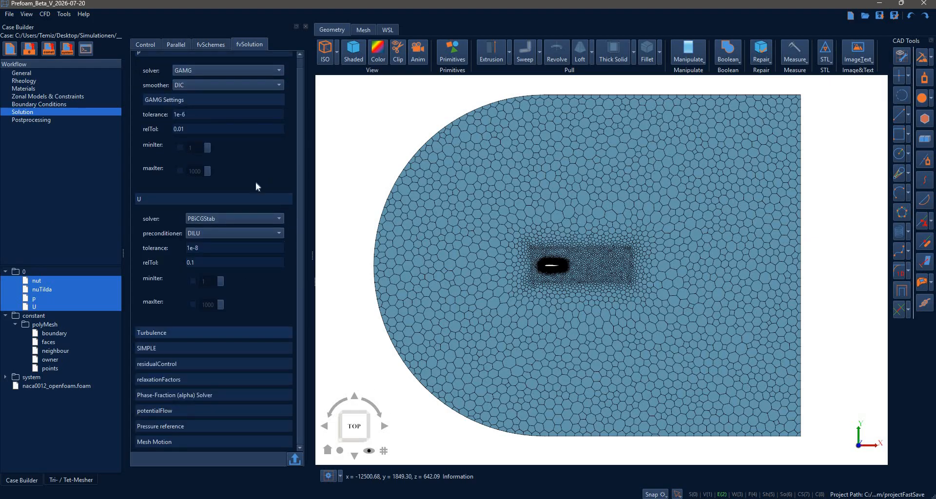
scroll(157, 66, "up", 1)
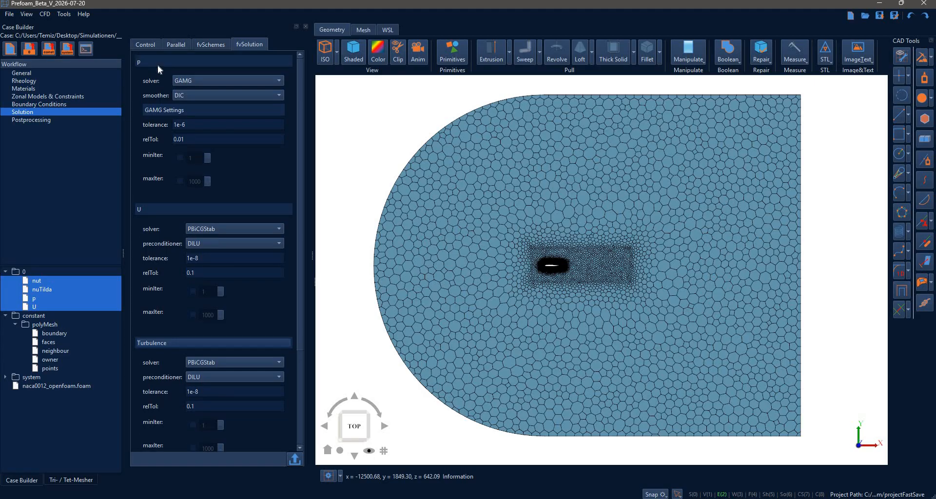
left_click(157, 65)
left_click(158, 75)
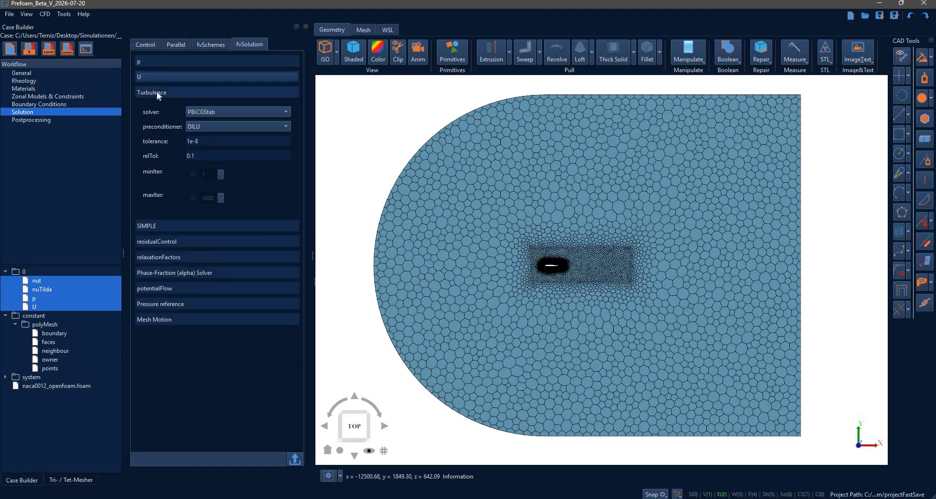
left_click(158, 94)
Set the SIMPLE non-orthogonal correctors to 1 and enable the consistent option.
left_click(158, 107)
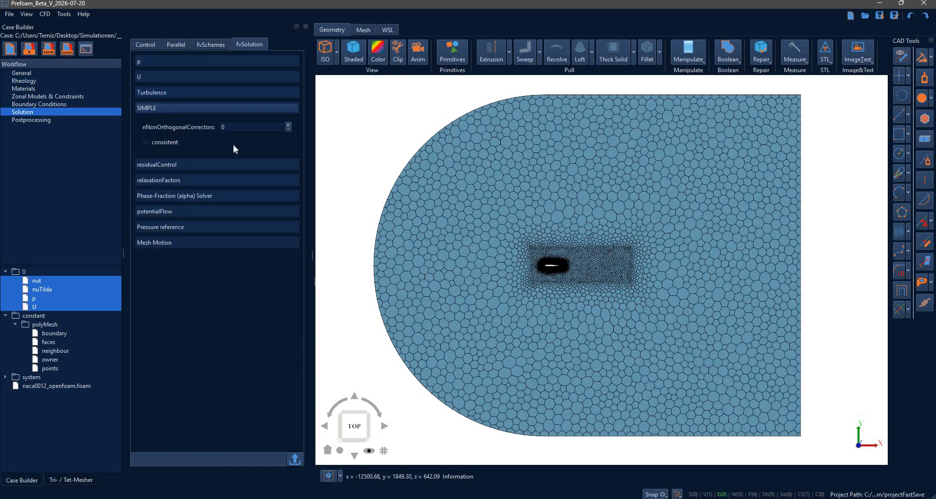
scroll(250, 126, "up", 1)
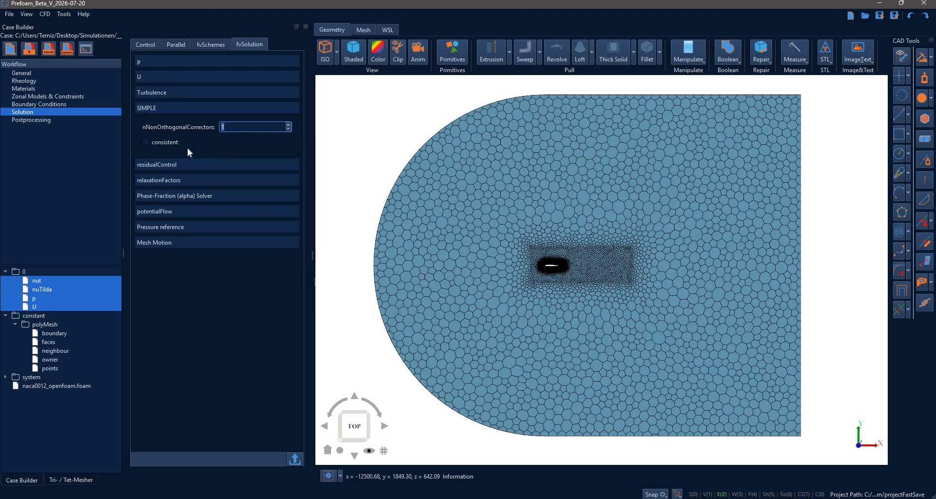
key("Tab")
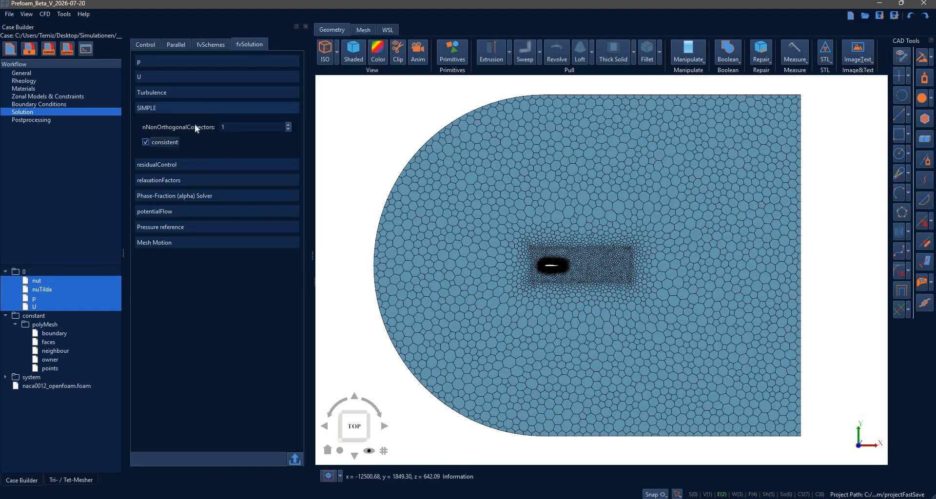
left_click(204, 108)
Examine the residualControl tolerances for p, U and turbulence and try toggling their criteria.
left_click(194, 124)
left_click(217, 140)
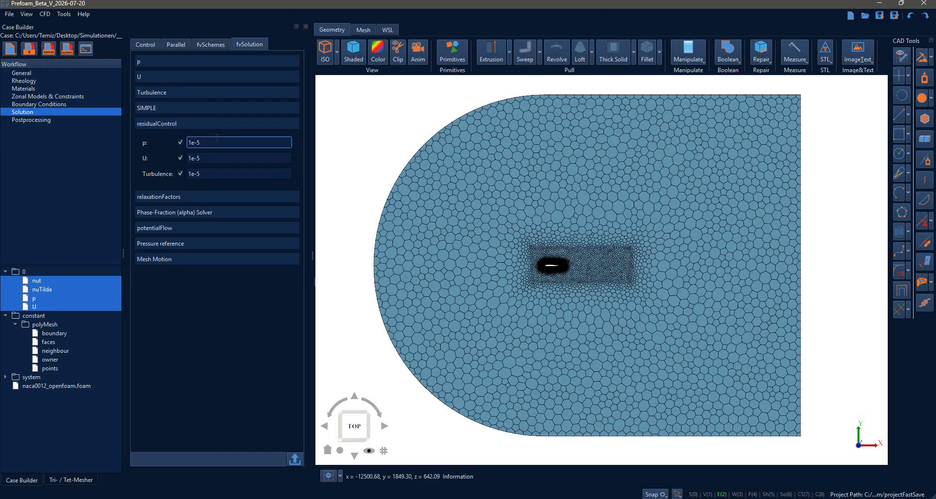
left_click(180, 143)
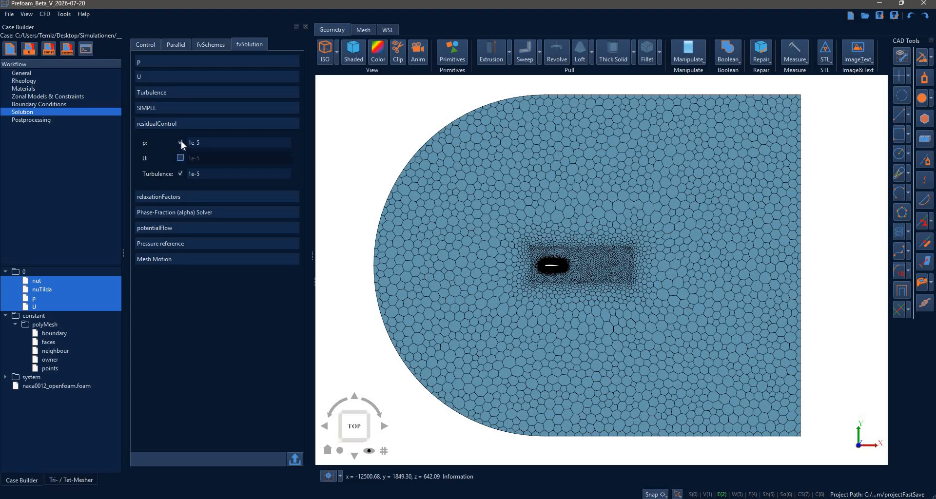
left_click(183, 124)
Set the relaxation factors for U and turbulence to 0.9.
left_click(178, 142)
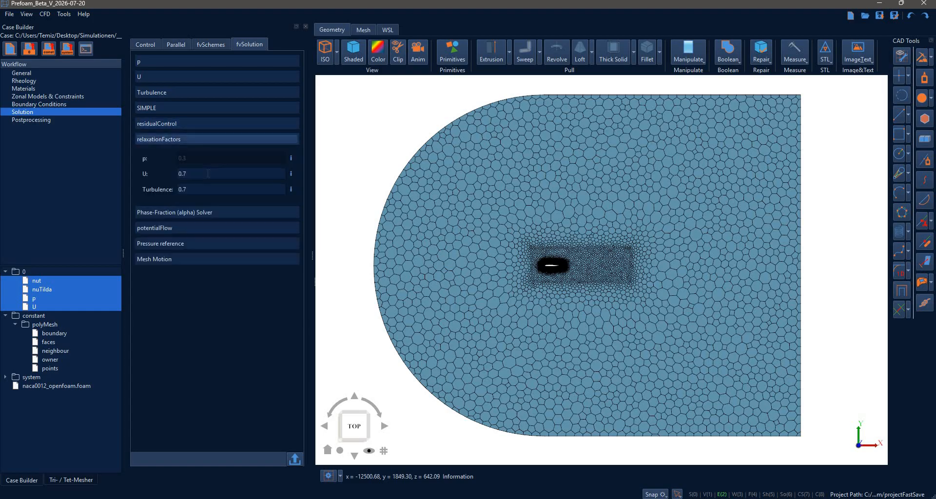
left_click(208, 174)
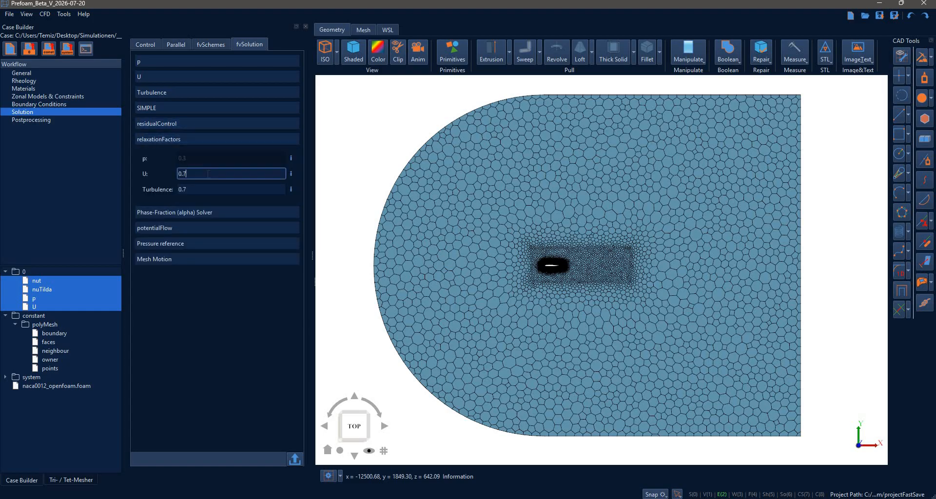
key("BackSpace")
type("9")
left_click(203, 193)
type("9")
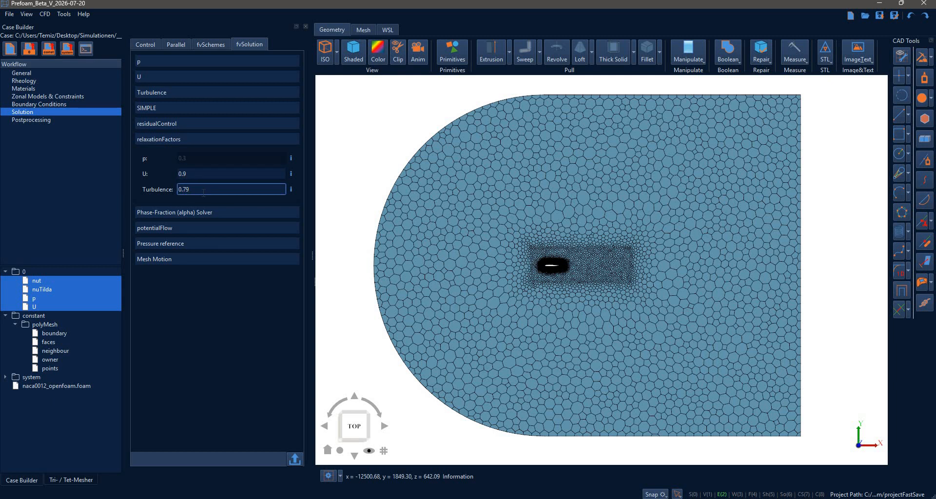
key("BackSpace")
key("BackSpace")
left_click(182, 140)
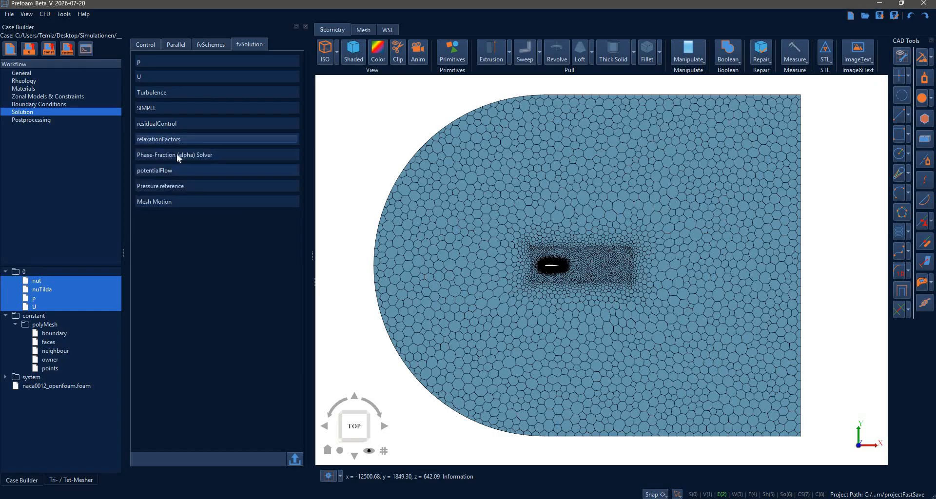
Examine the phase-fraction solver, potentialFlow, pressure reference and mesh motion options in fvSolution.
left_click(203, 155)
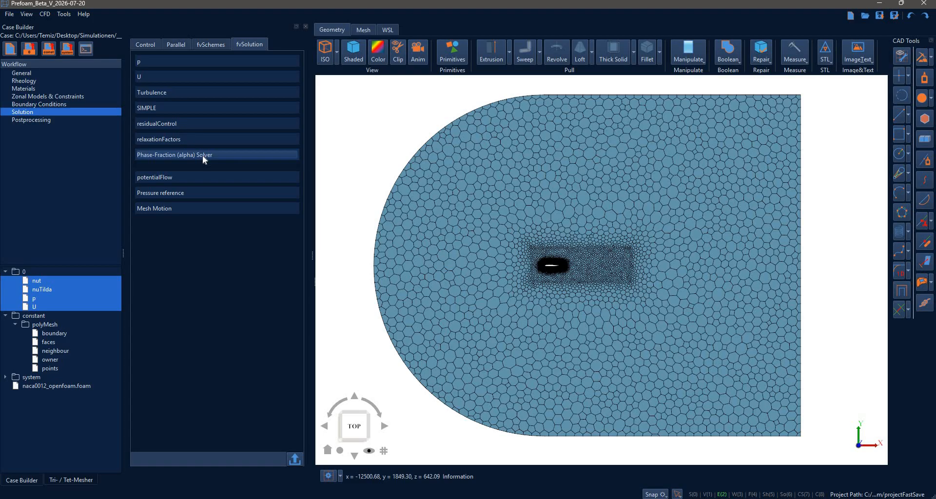
left_click(204, 158)
left_click(190, 175)
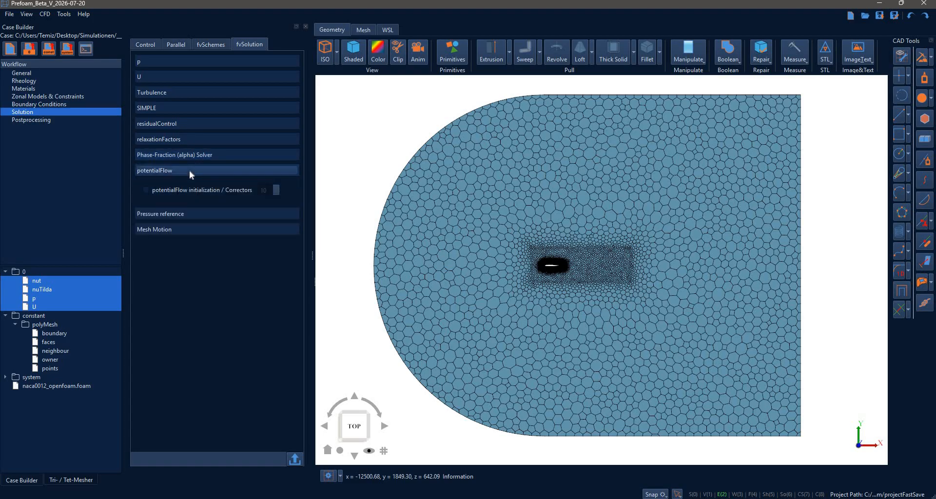
left_click(189, 172)
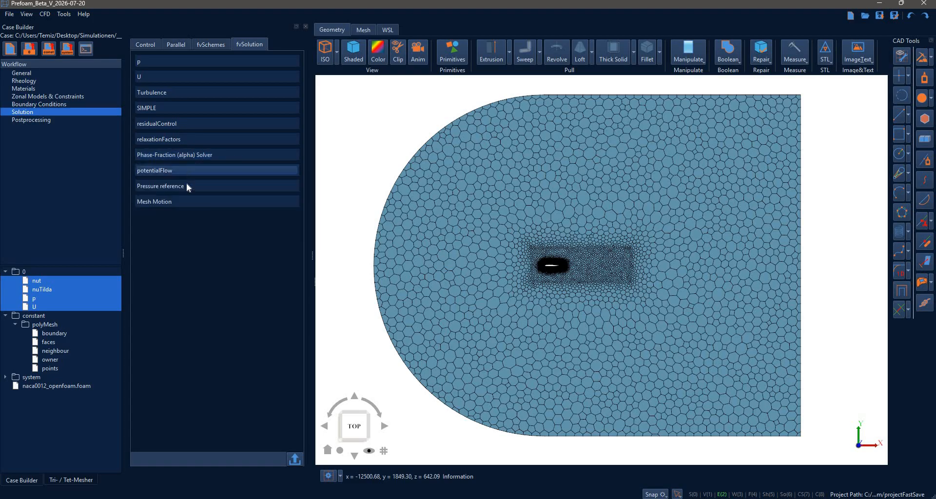
left_click(185, 184)
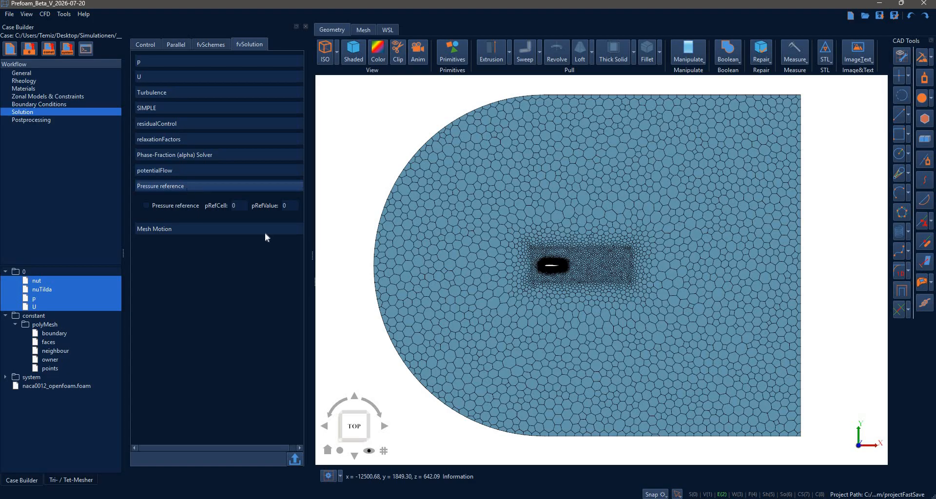
left_click(212, 187)
left_click(194, 201)
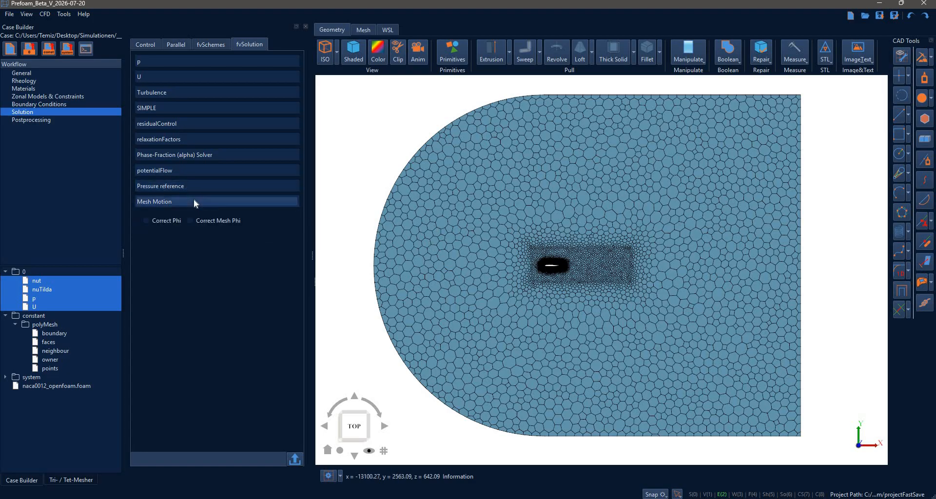
left_click(194, 201)
Write the fvSolution settings to the case's system folder and select the generated file.
left_click(5, 377)
left_click(6, 316)
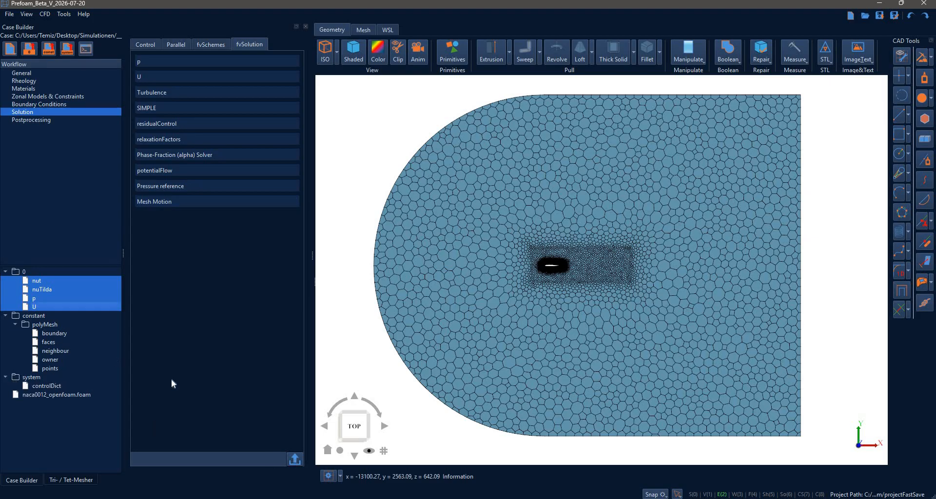
left_click(294, 459)
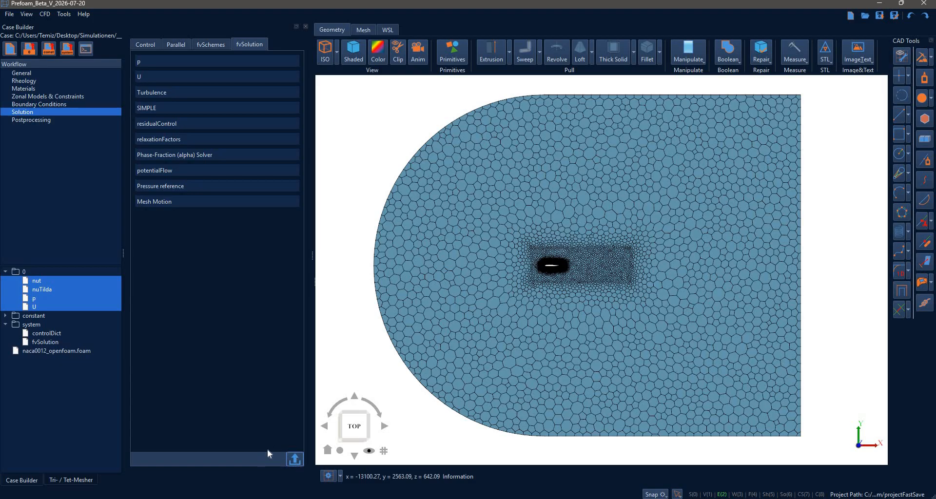
left_click(48, 342)
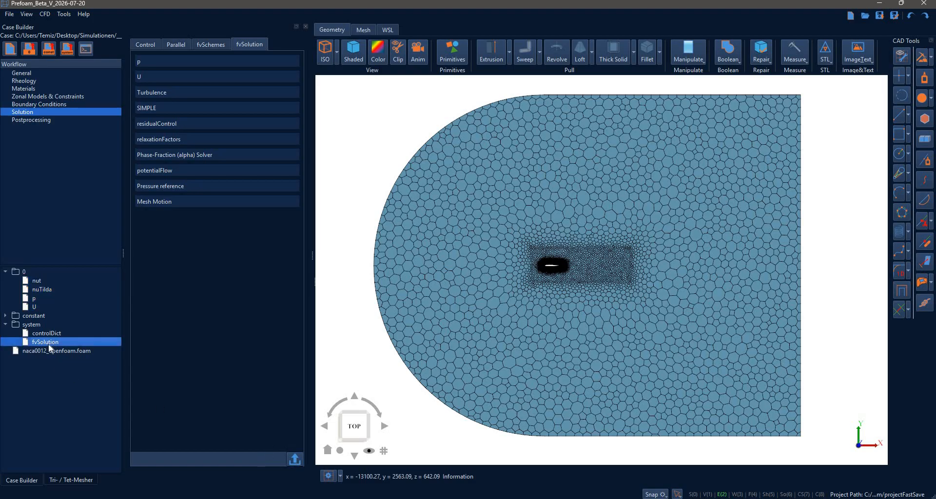
Write the remaining dictionaries into the case's system and constant folders.
left_click(66, 51)
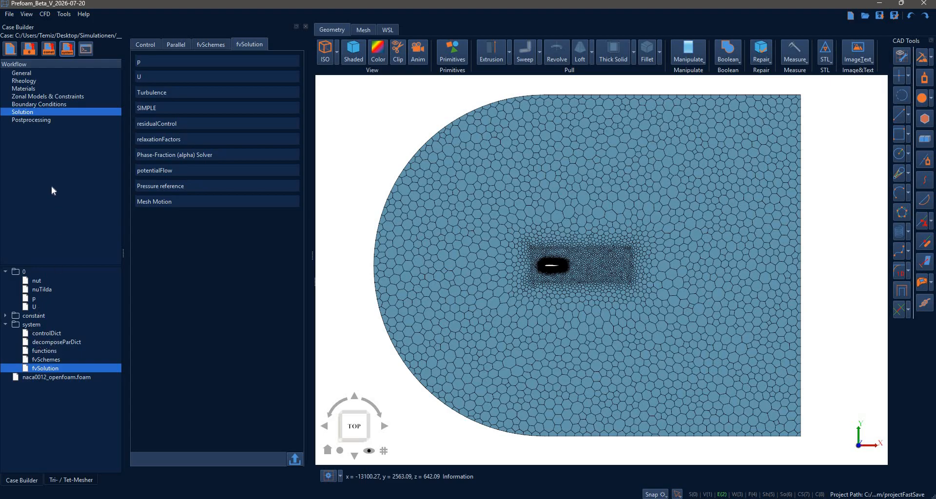
left_click(14, 316)
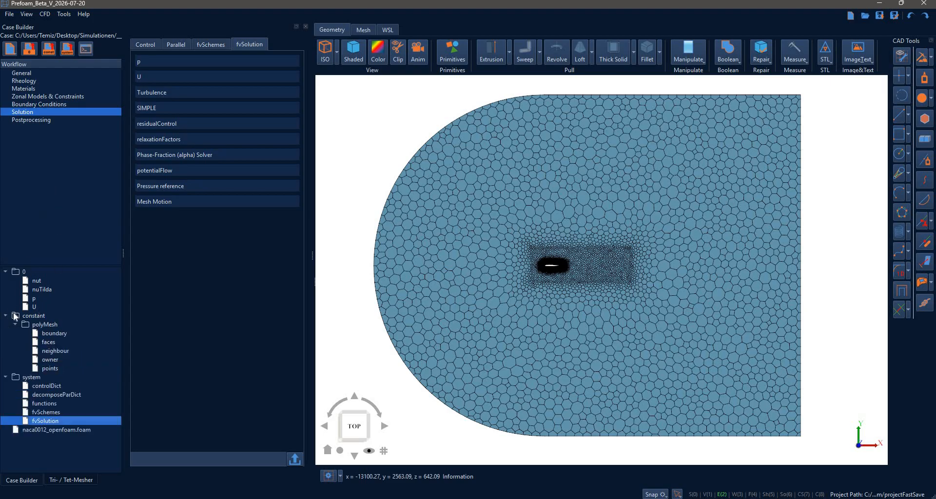
left_click(48, 51)
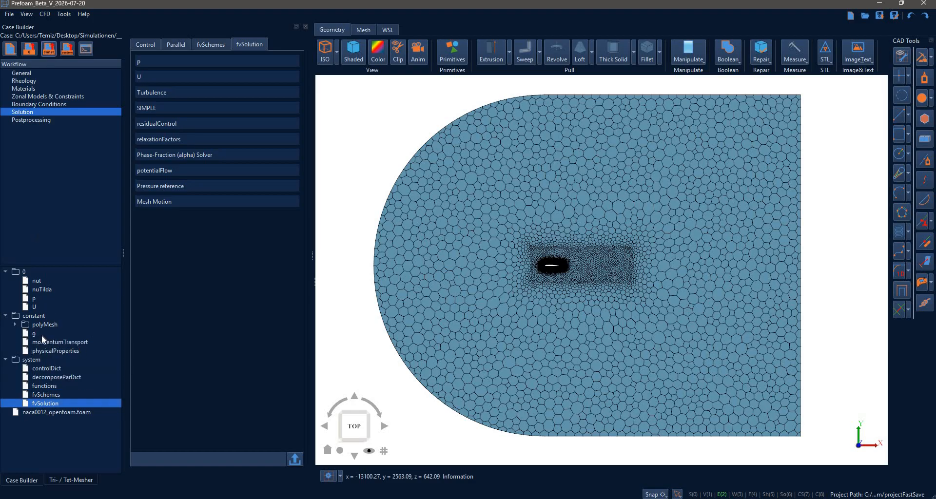
Examine the generated momentumTransport and physicalProperties files in constant and the p file in the 0 folder.
left_click(42, 336)
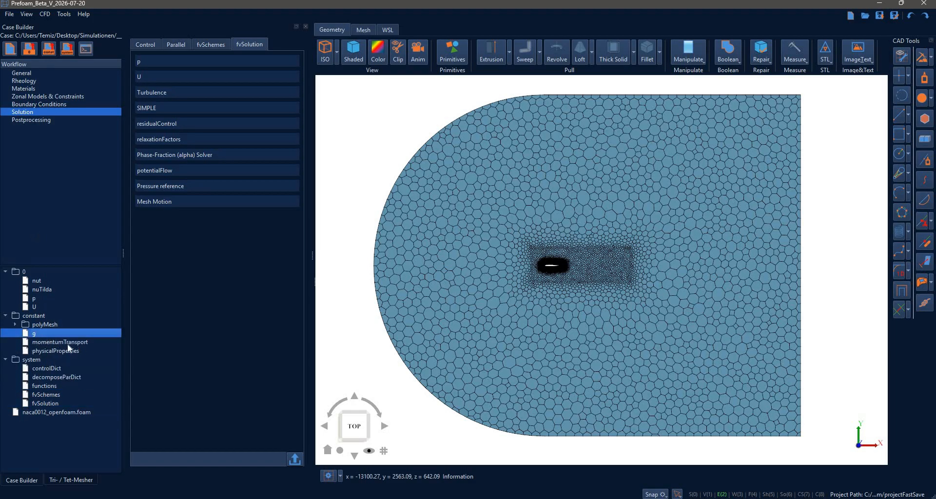
double_click(68, 343)
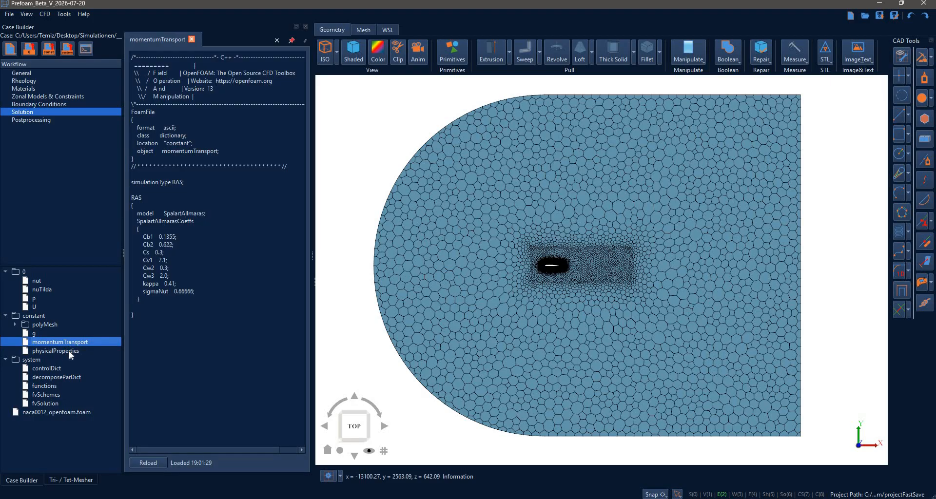
left_click(63, 351)
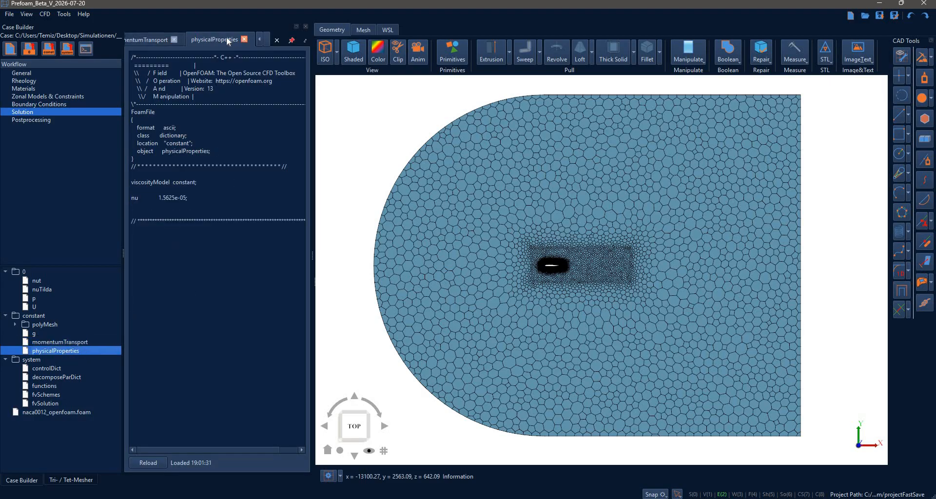
left_click(244, 39)
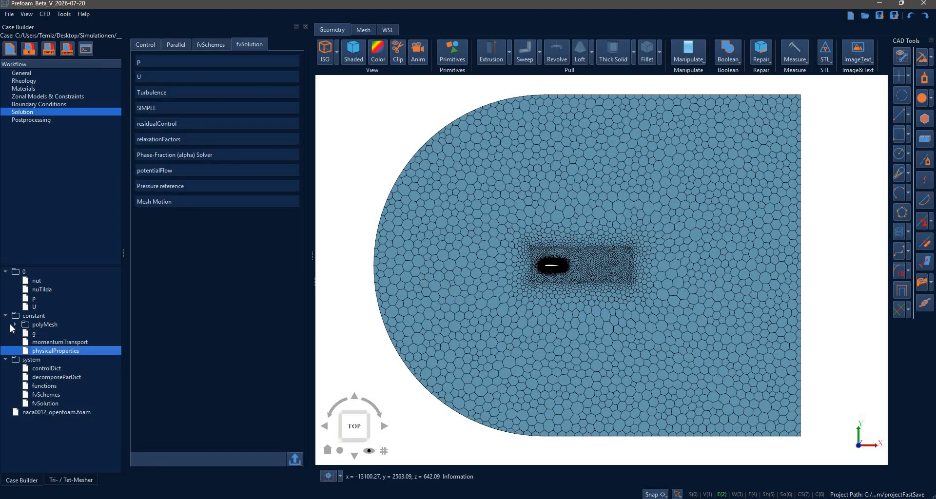
left_click(14, 325)
left_click(6, 316)
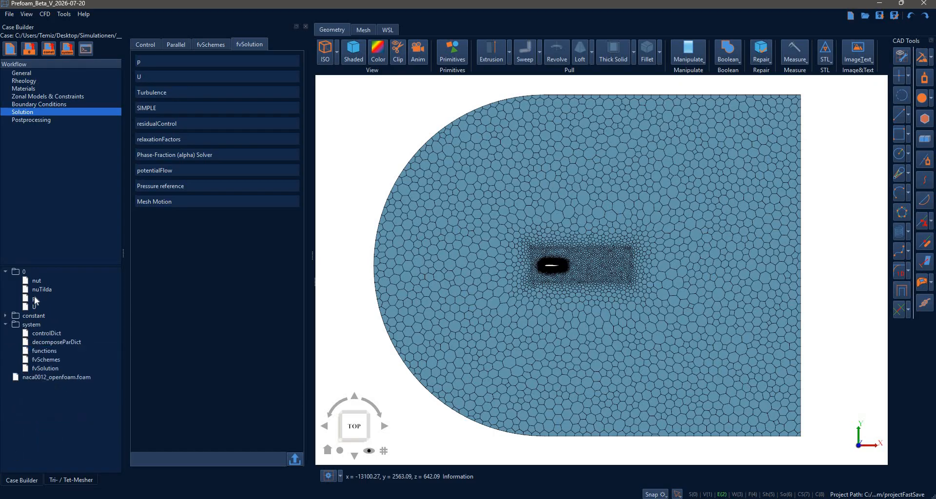
double_click(36, 299)
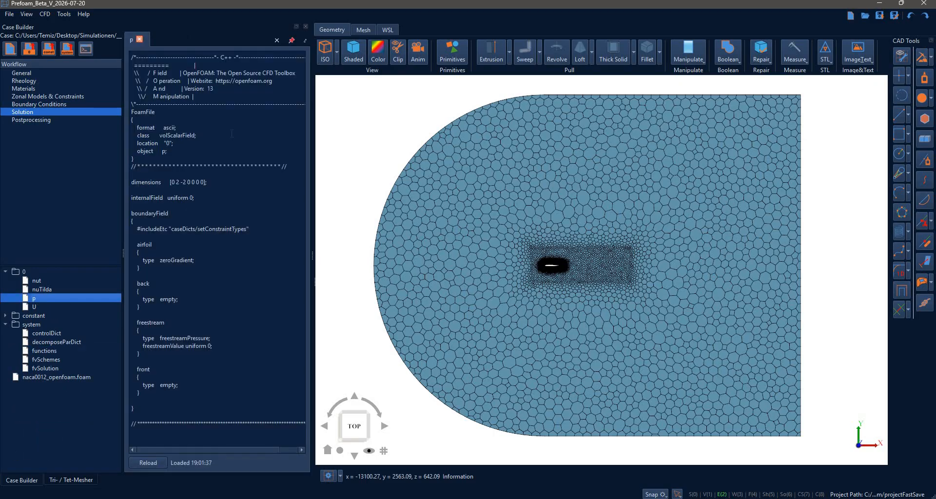
left_click(6, 325)
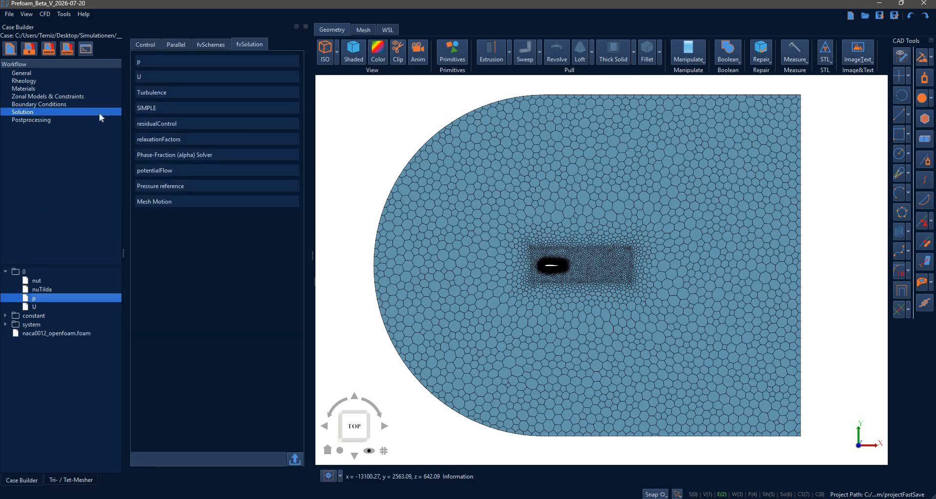
Add a Residuals postprocessing function for the fields p, U and nuTilda.
left_click(30, 121)
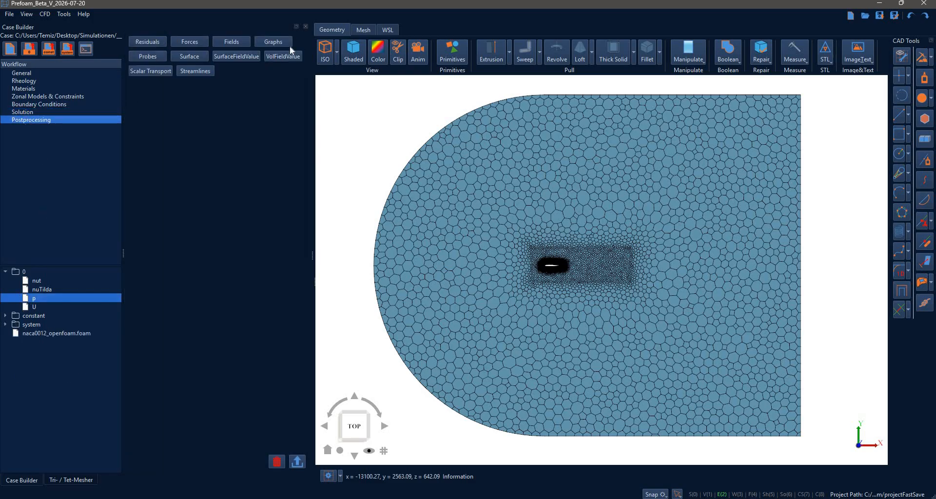
left_click(149, 42)
left_click(200, 131)
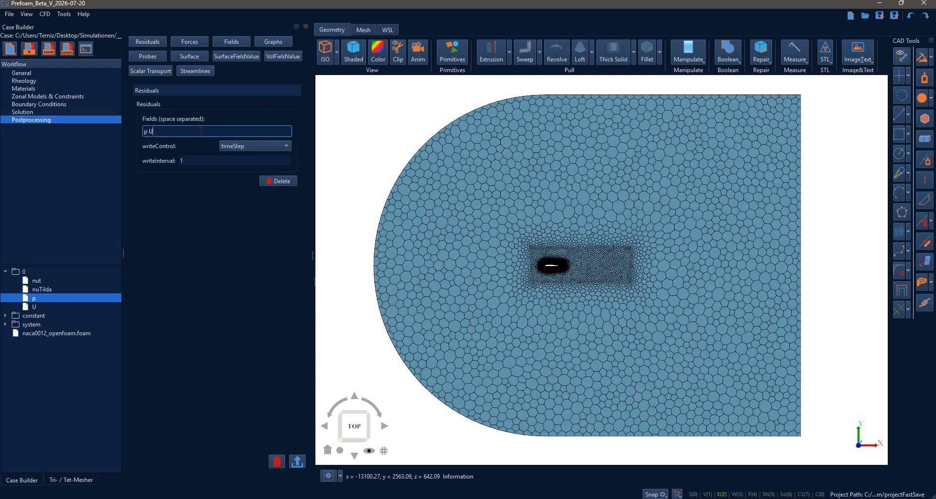
type("nuTilda")
left_click(209, 215)
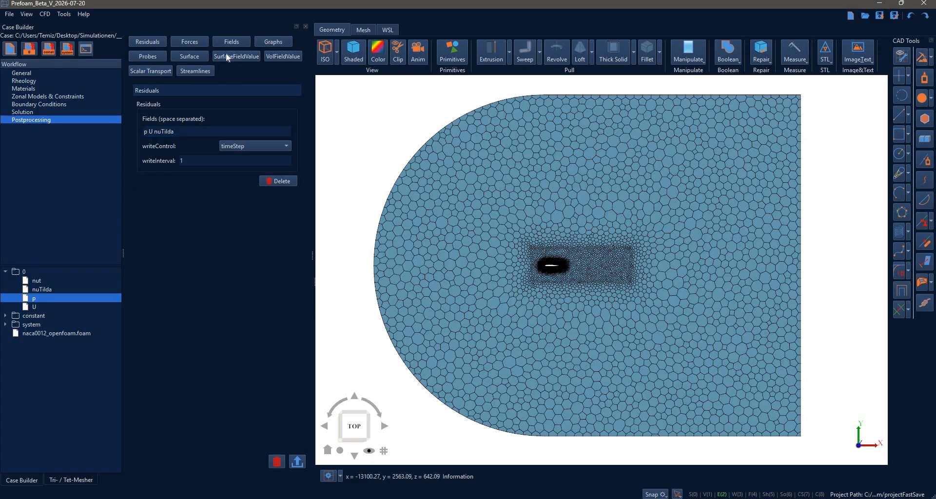
Add the yPlus field function to the postprocessing setup.
left_click(226, 53)
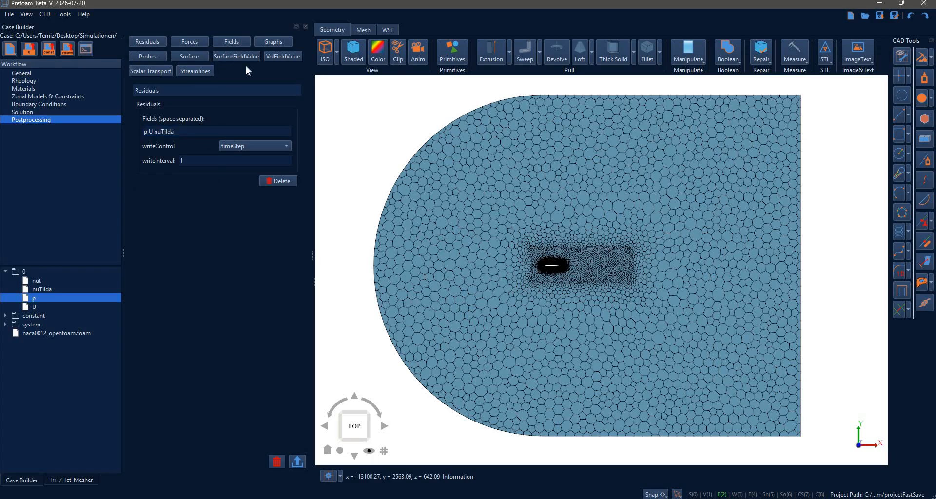
left_click(236, 43)
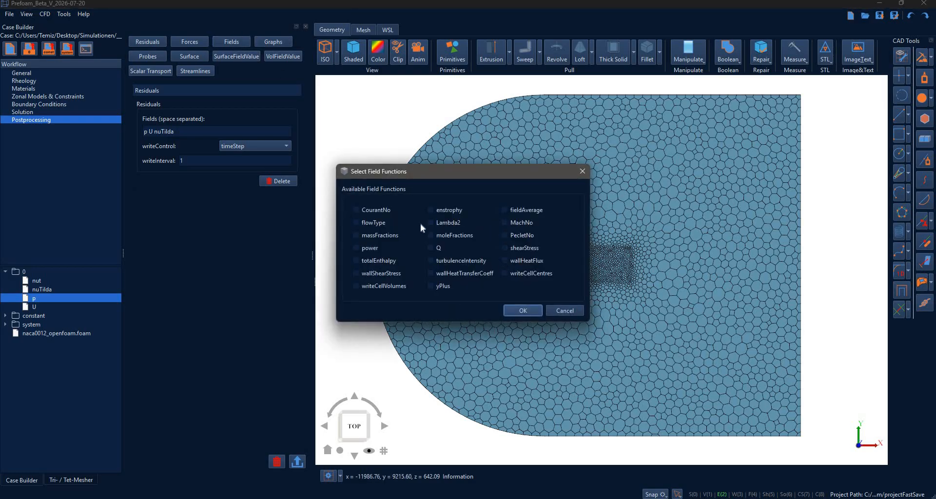
left_click(434, 287)
key("Return")
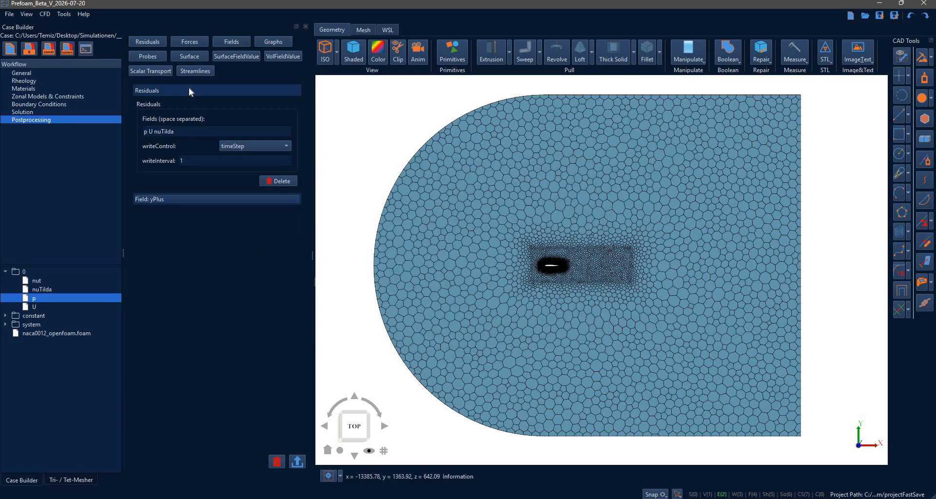
left_click(190, 90)
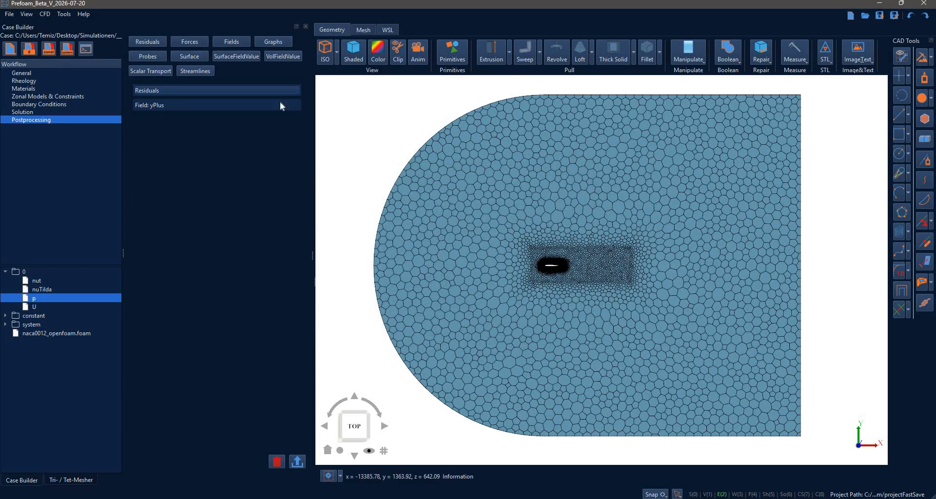
Add an incompressible Force Coefficients function to the postprocessing setup for the patch airfoil.
left_click(189, 42)
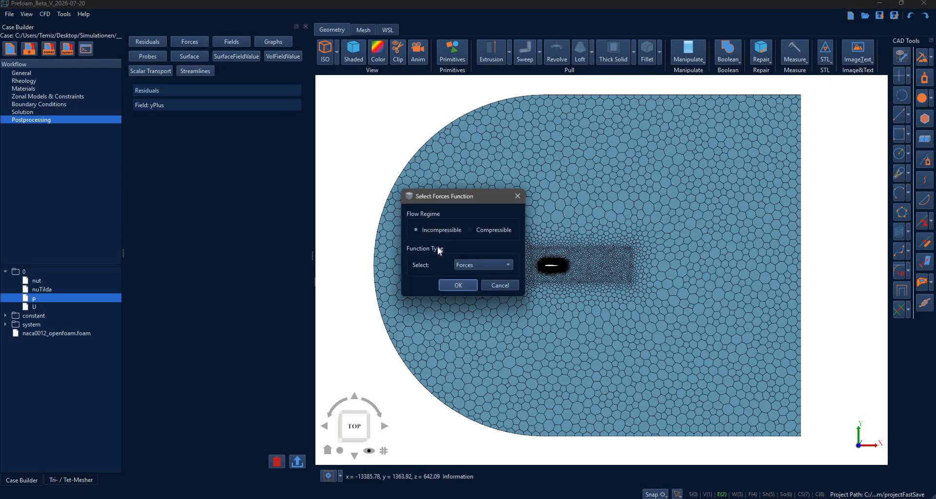
left_click(471, 263)
left_click(480, 277)
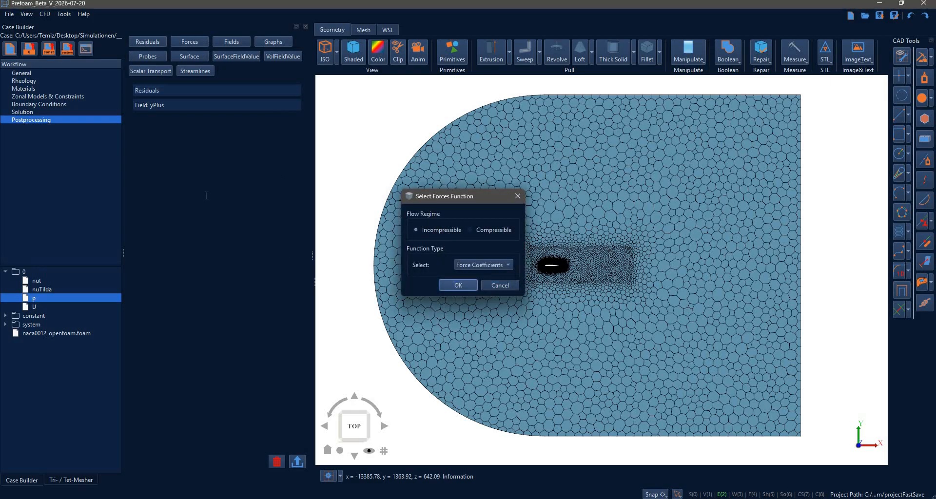
left_click(458, 285)
left_click(219, 183)
type("a")
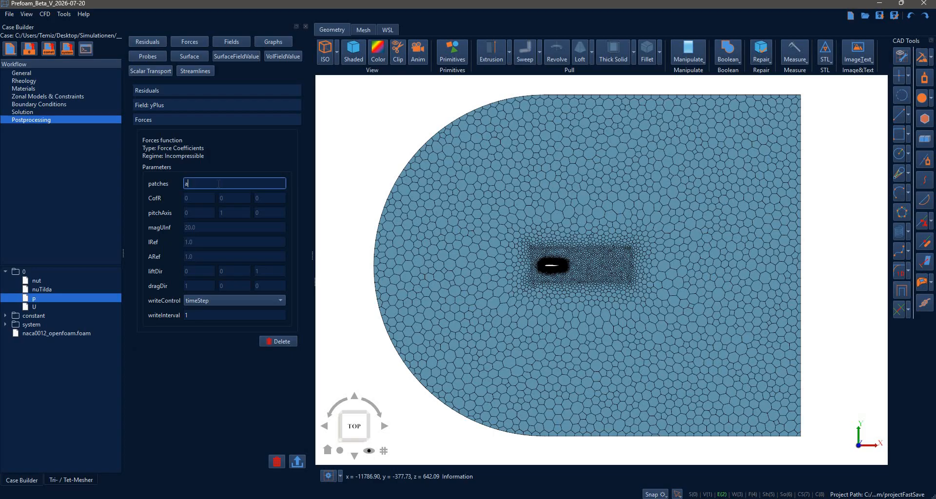
type("irfoil")
key("Tab")
Set the force coefficients' CofR to (0 0 0) and pitchAxis to (0 0 1).
type("0")
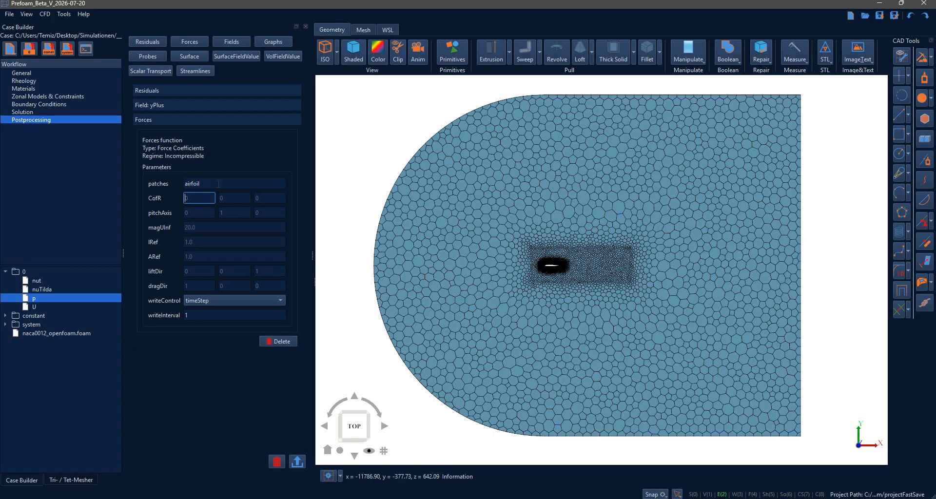
key("Tab")
type("0")
key("Tab")
type("0")
key("Tab")
type("0")
key("Tab")
type("0")
key("Tab")
Set the force coefficients' magUInf to 51 and both reference values lRef and ARef to 1.
key("Tab")
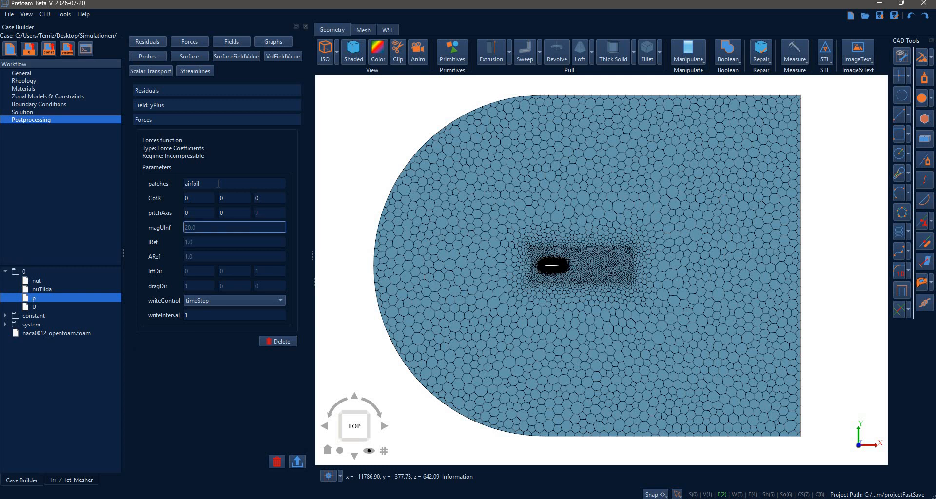
type("51")
key("Tab")
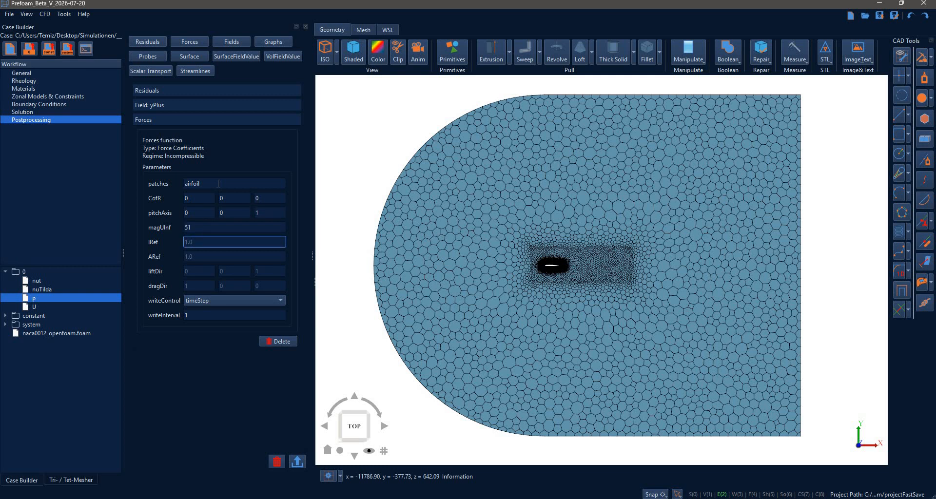
type("1")
key("Tab")
type("1")
key("Tab")
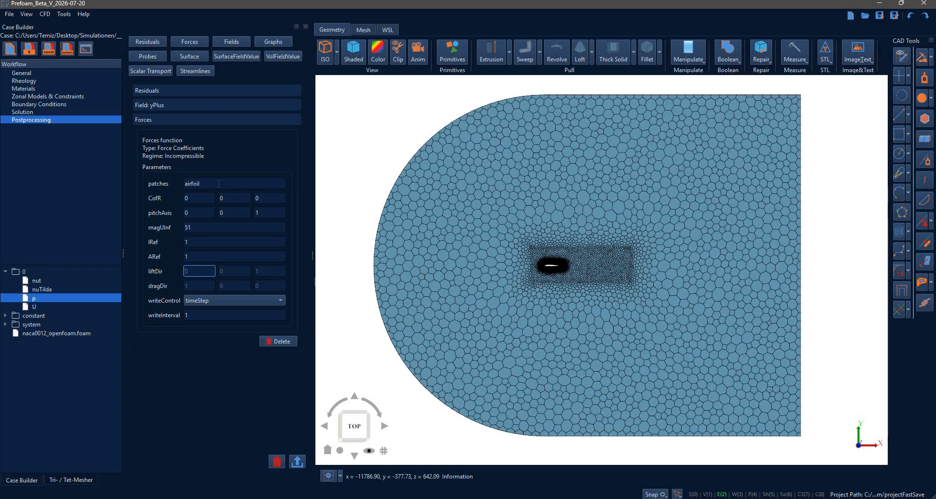
Set the force coefficients' liftDir to (0 1 0) and dragDir to (1 0 0).
type("0")
key("Tab")
type("1")
key("Tab")
type("0")
key("Tab")
type("1")
key("Tab")
type("0")
key("Tab")
type("0")
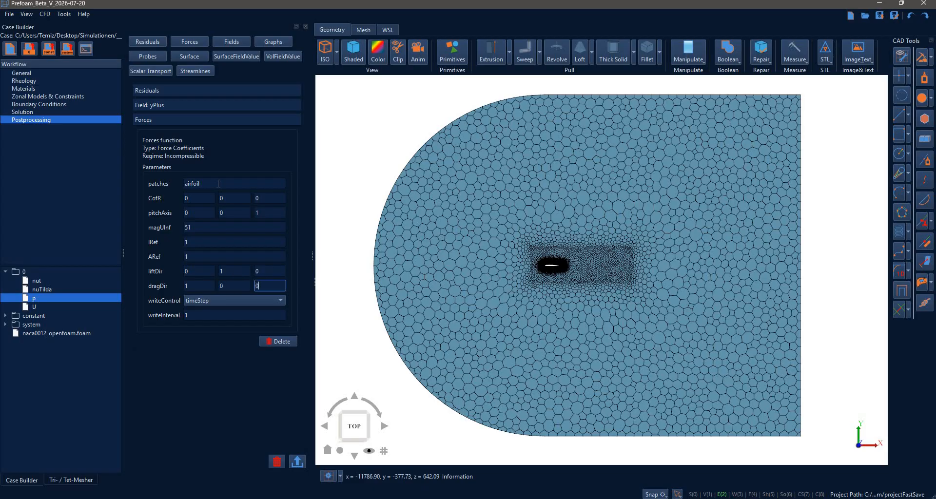
key("Tab")
Write the postprocessing functions to the case and review the generated functions file in the system folder.
left_click(295, 466)
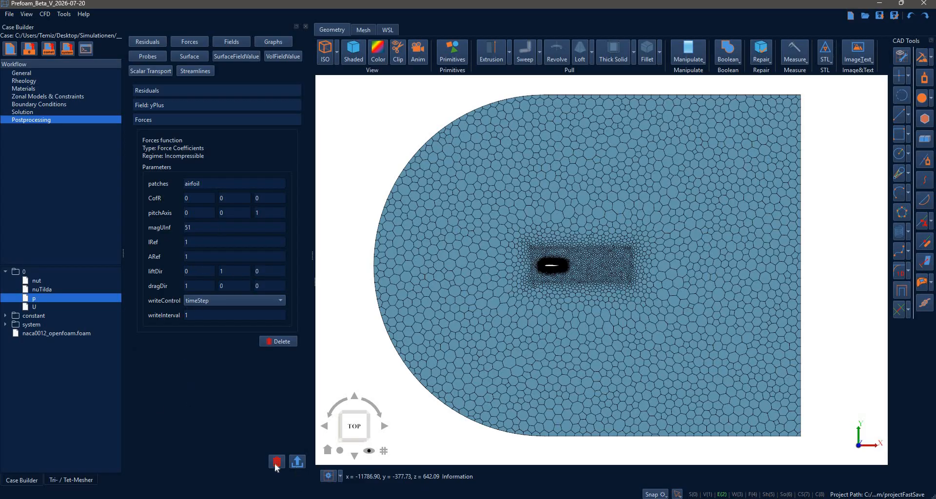
left_click(5, 324)
left_click(44, 351)
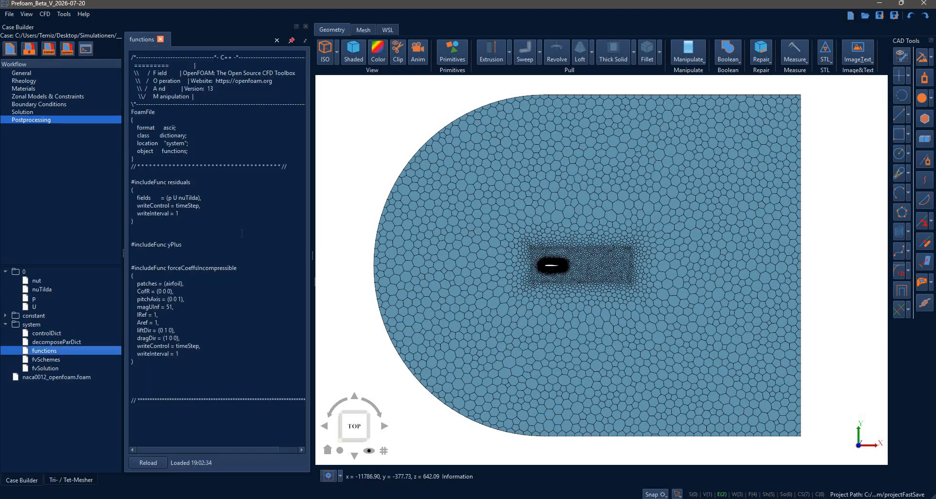
left_click(160, 40)
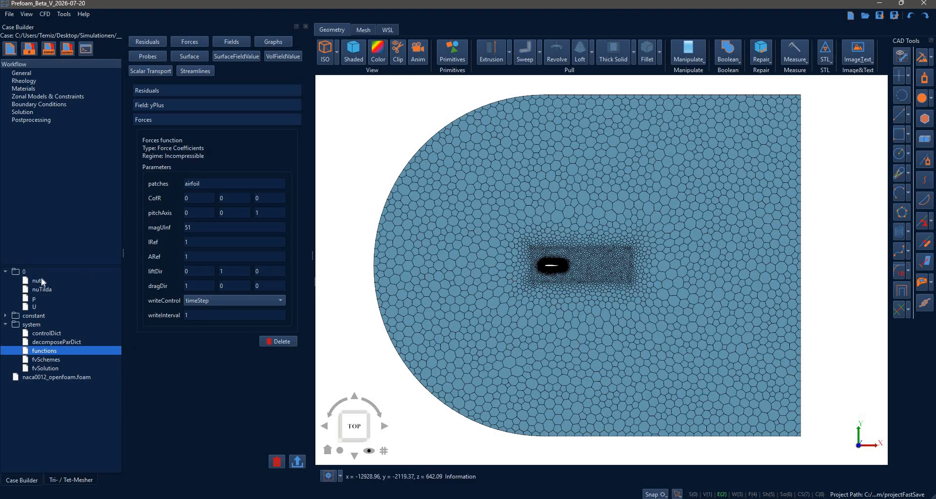
Reset all case settings to their defaults and check the workflow pages from General to Postprocessing.
left_click(11, 49)
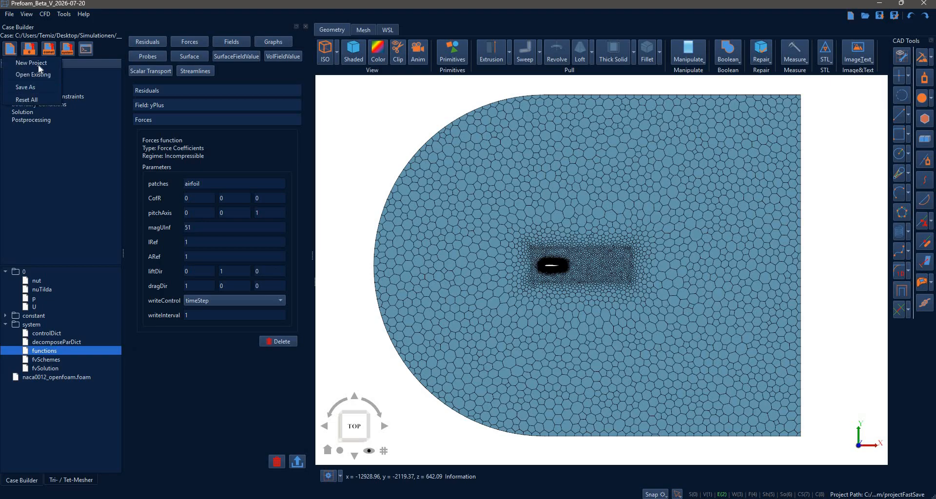
key("Return")
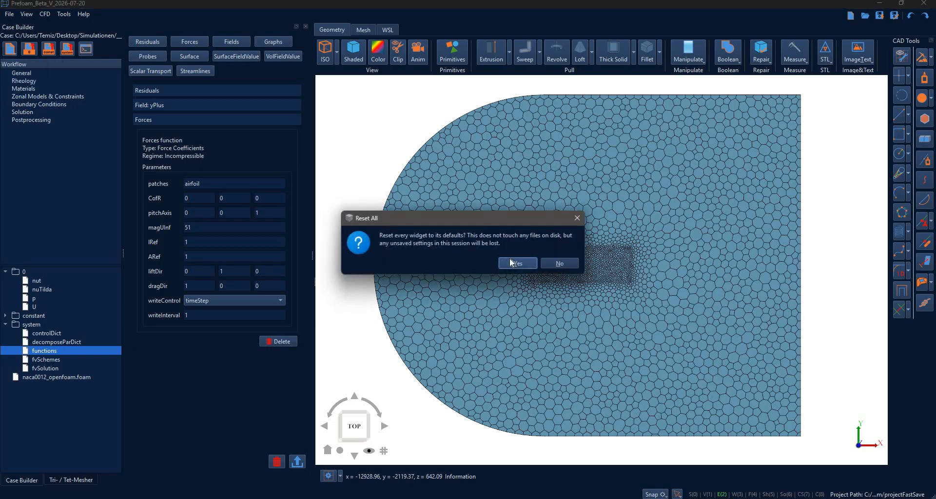
key("Return")
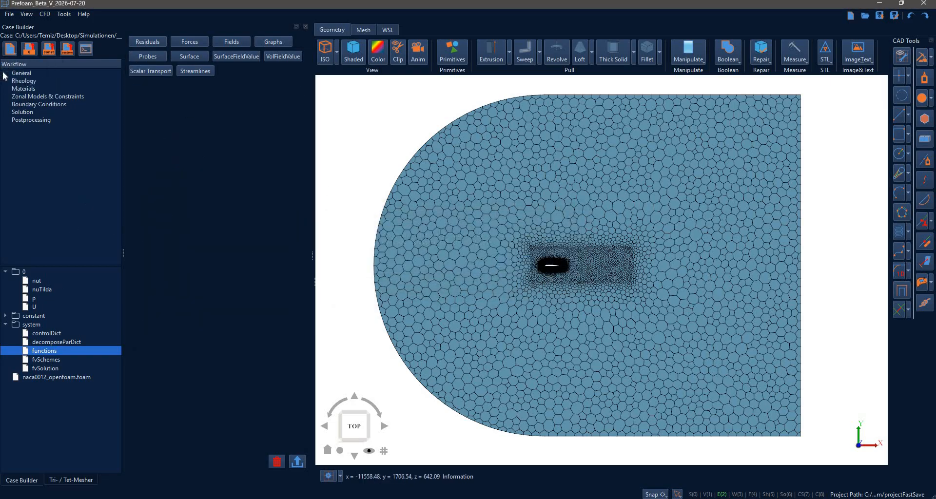
left_click(26, 74)
left_click(77, 80)
left_click(62, 88)
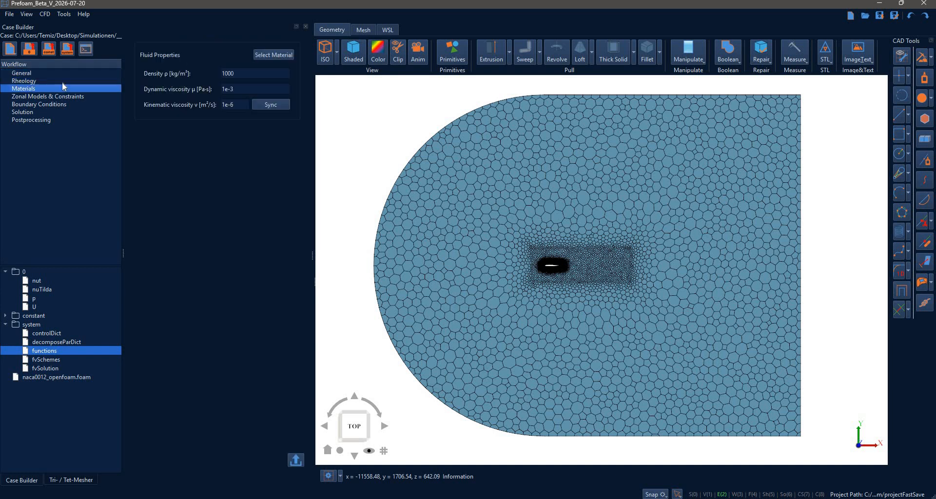
left_click(47, 106)
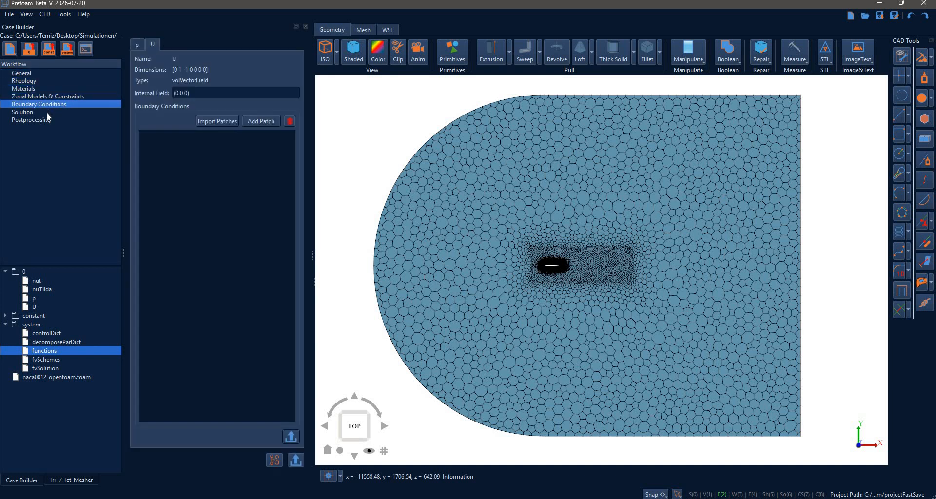
left_click(25, 111)
left_click(31, 120)
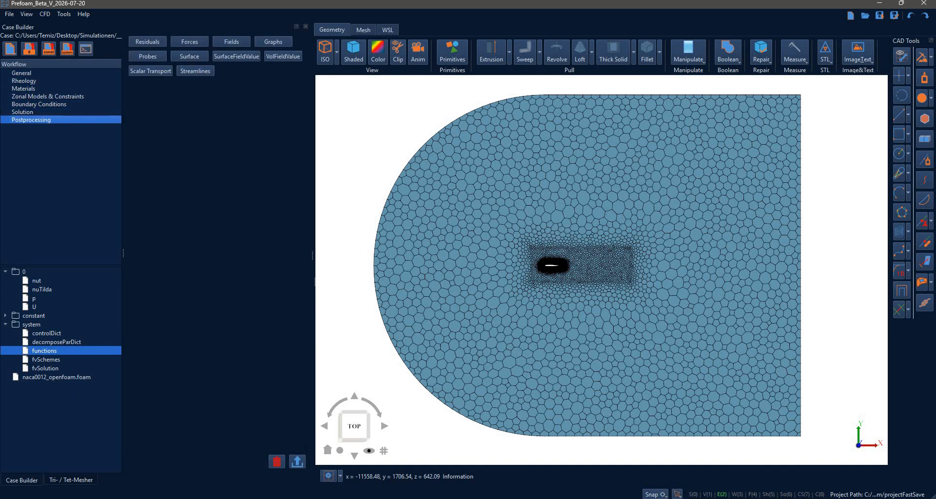
Reload the saved case by dropping naca0012_openfoam.foam from File Explorer into the Case Builder.
left_click(58, 498)
left_click(52, 460)
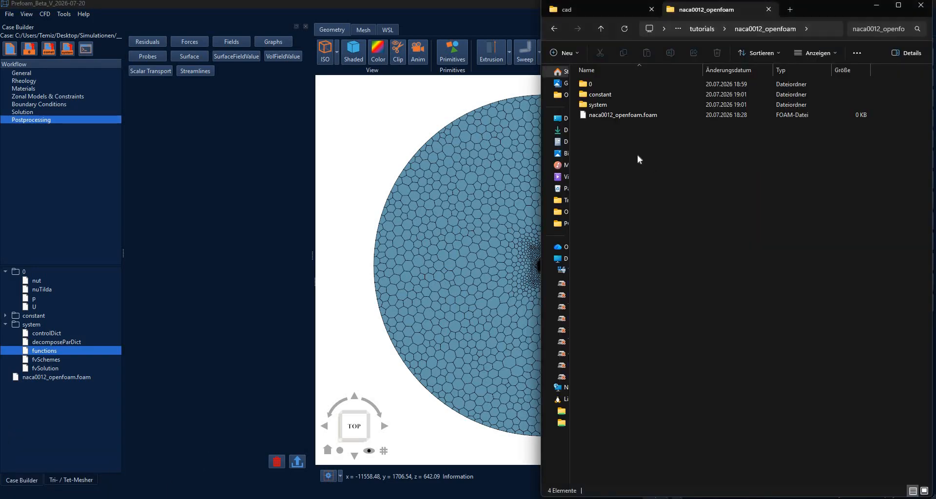
left_click_drag(619, 118, 101, 318)
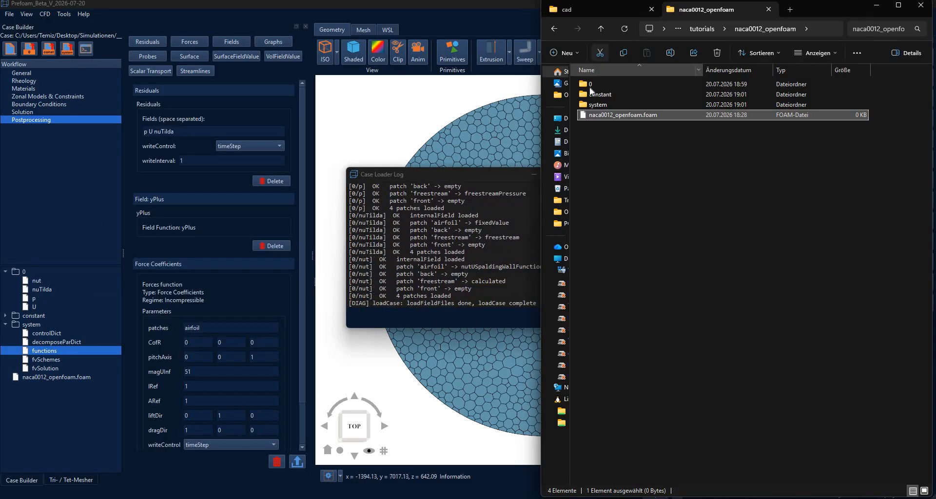
Enlarge the Case Loader Log and read through its loading entries, including the fvConstraints line.
left_click_drag(470, 174, 416, 123)
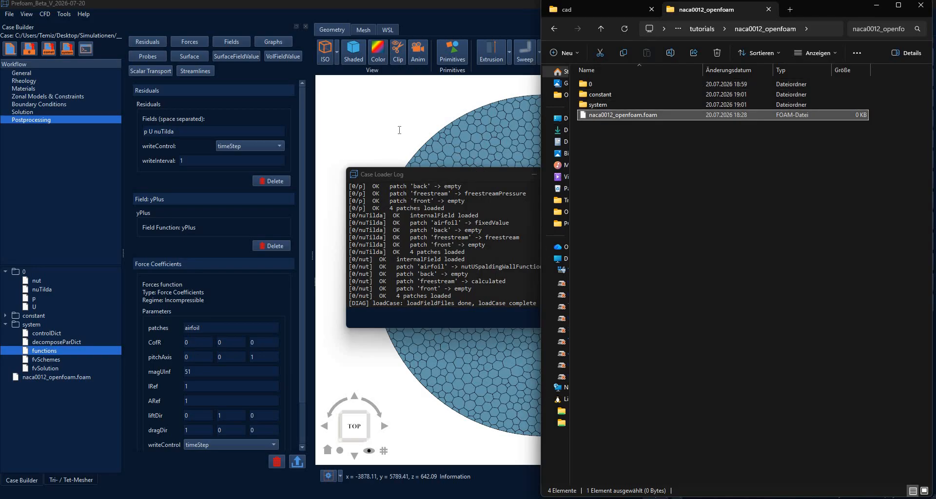
left_click_drag(496, 247, 526, 441)
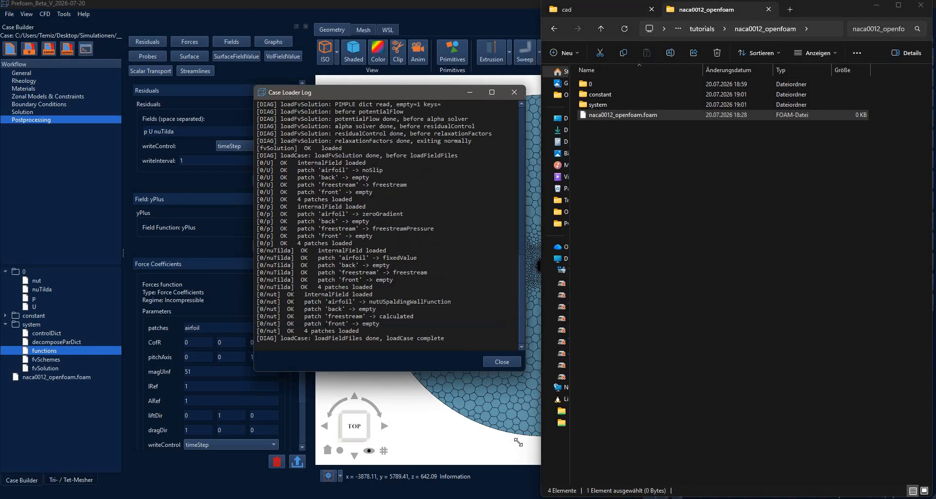
scroll(414, 289, "up", 10)
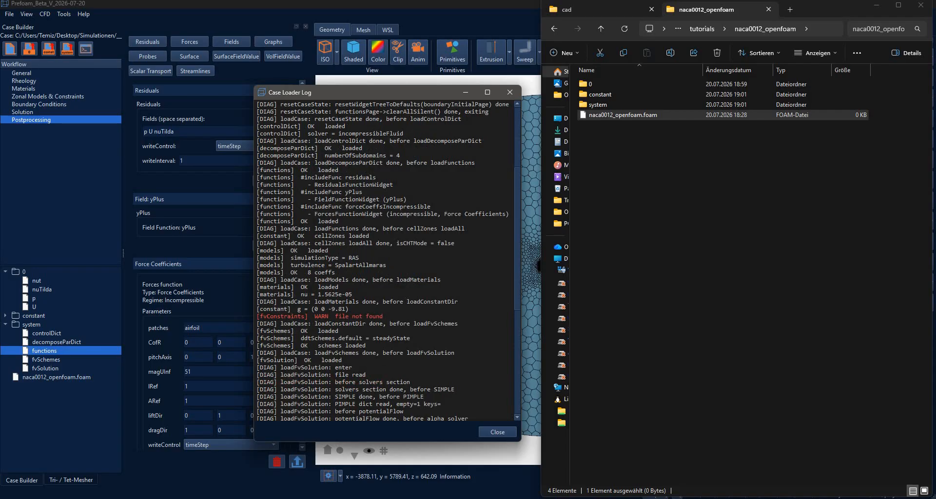
double_click(282, 317)
scroll(394, 276, "down", 10)
scroll(402, 287, "up", 15)
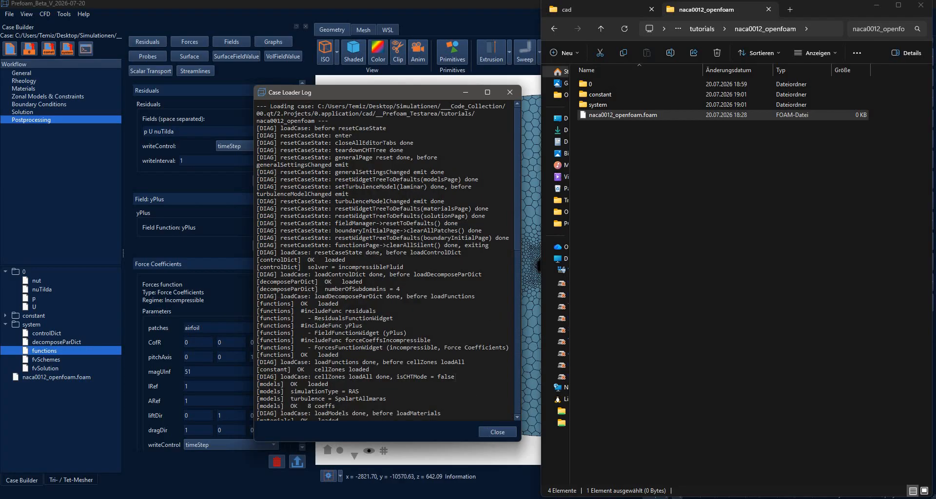
scroll(385, 261, "down", 15)
left_click(498, 432)
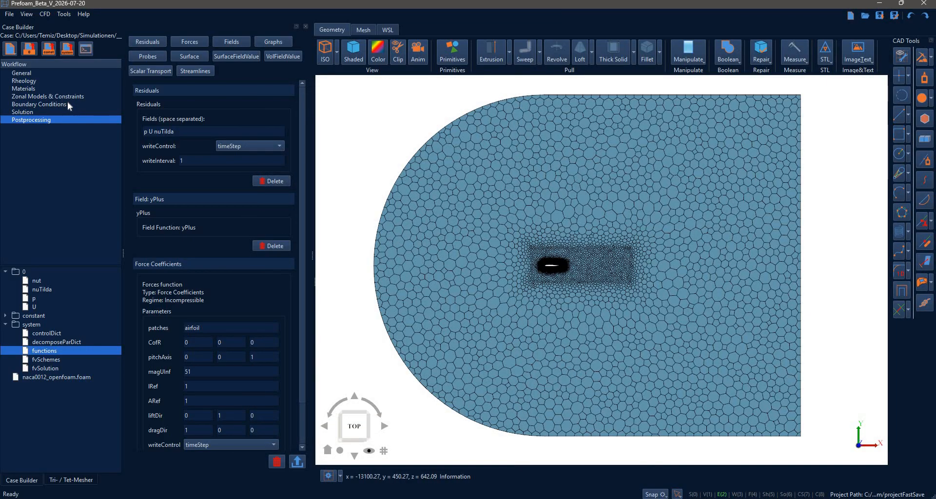
Check the reloaded settings on every workflow page, including General, Rheology, Materials, Zonal Models & Constraints, Solution and Postprocessing.
left_click(68, 104)
left_click(100, 72)
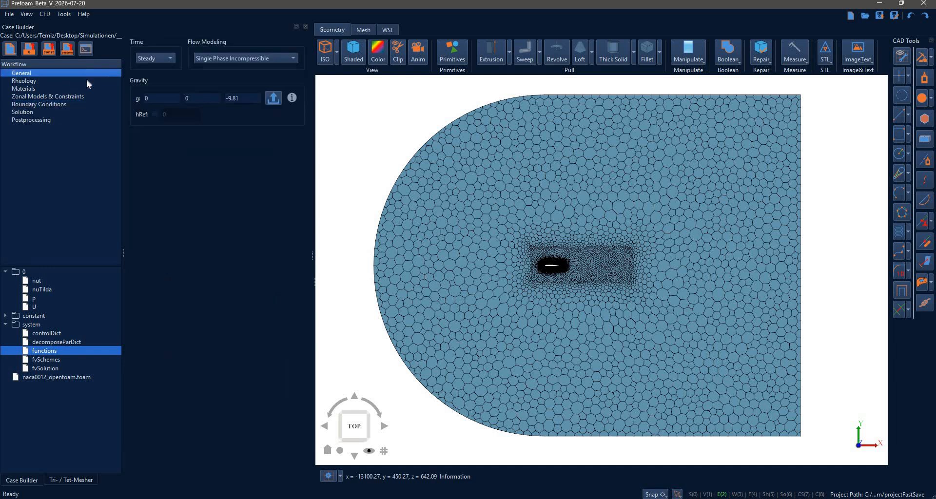
left_click(94, 81)
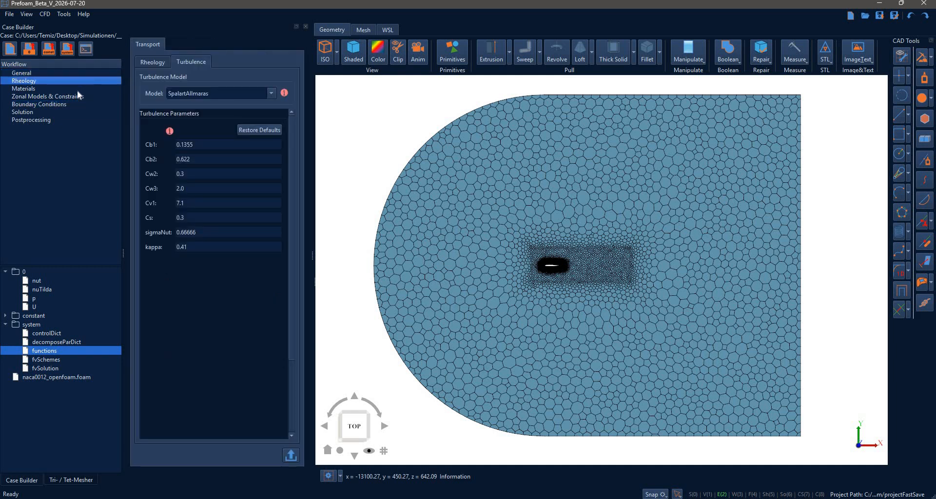
left_click(77, 89)
left_click(66, 97)
left_click(59, 104)
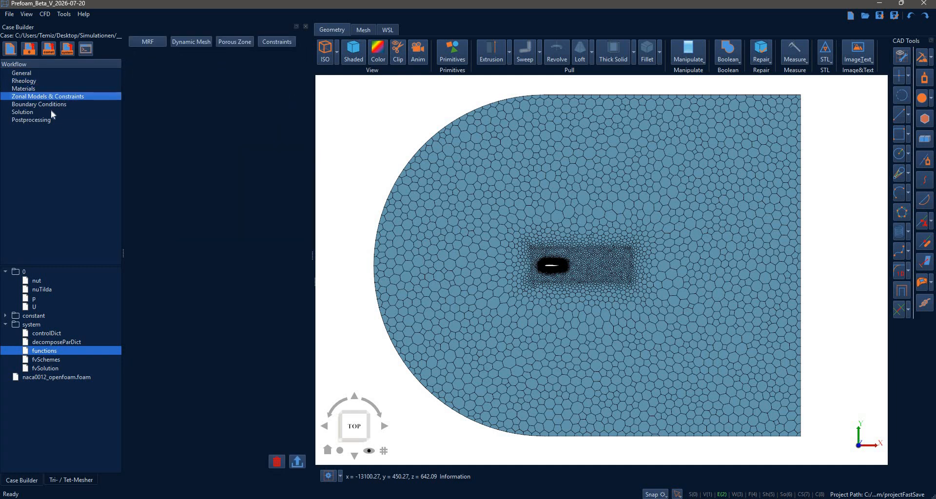
left_click(47, 113)
left_click(49, 119)
left_click(53, 73)
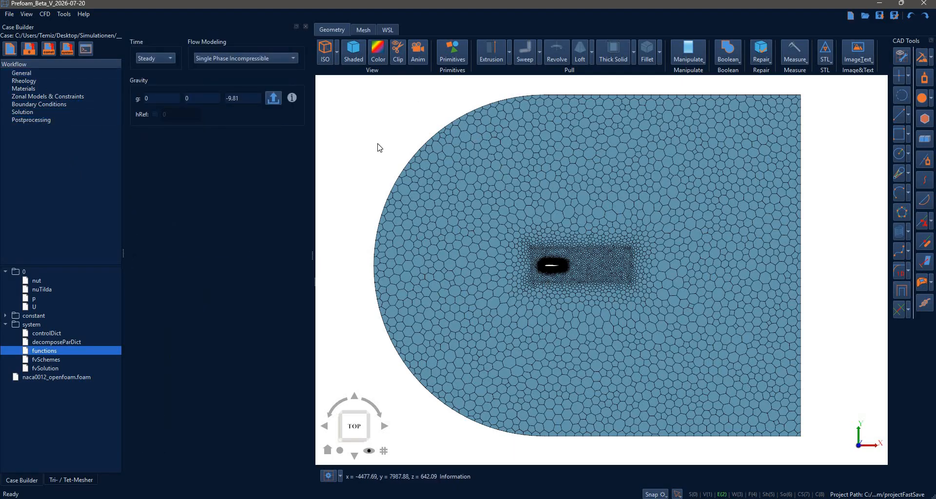
Open the case directory in the WSL terminal and expand its 0 and constant folders.
left_click(389, 31)
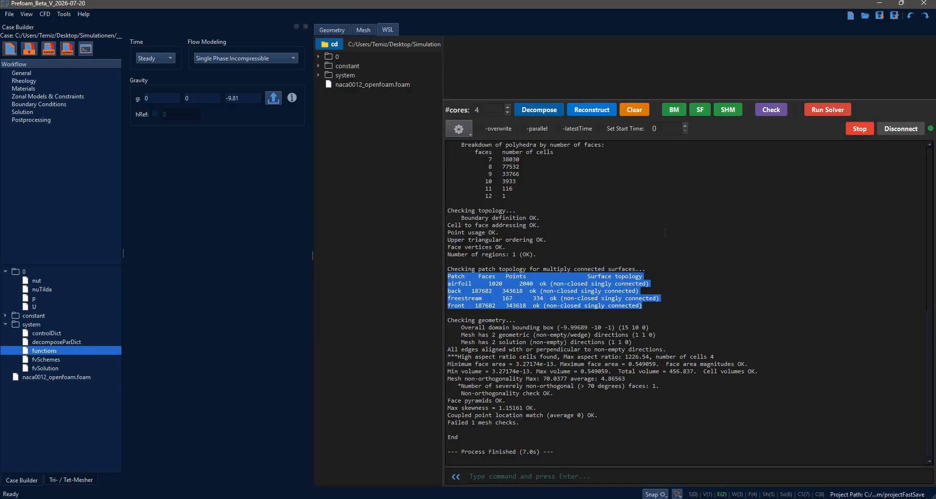
left_click(86, 49)
left_click(318, 56)
left_click(318, 57)
left_click(318, 65)
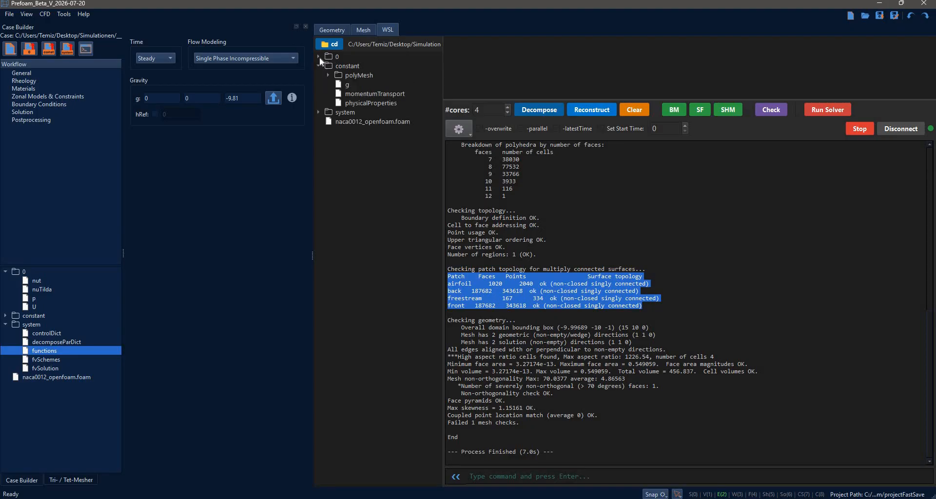
left_click(320, 58)
Examine the nut file from the 0 folder in the WSL editor and close it, restoring the terminal output area.
double_click(348, 66)
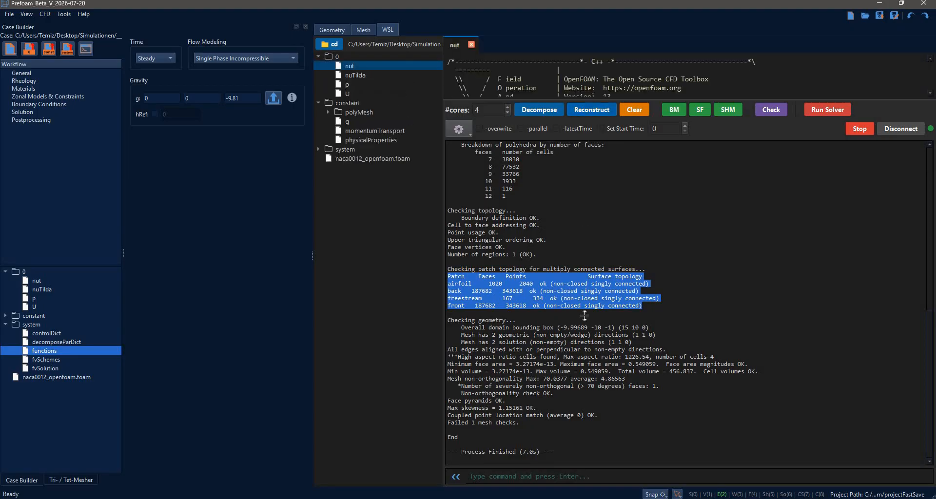
left_click_drag(585, 316, 597, 388)
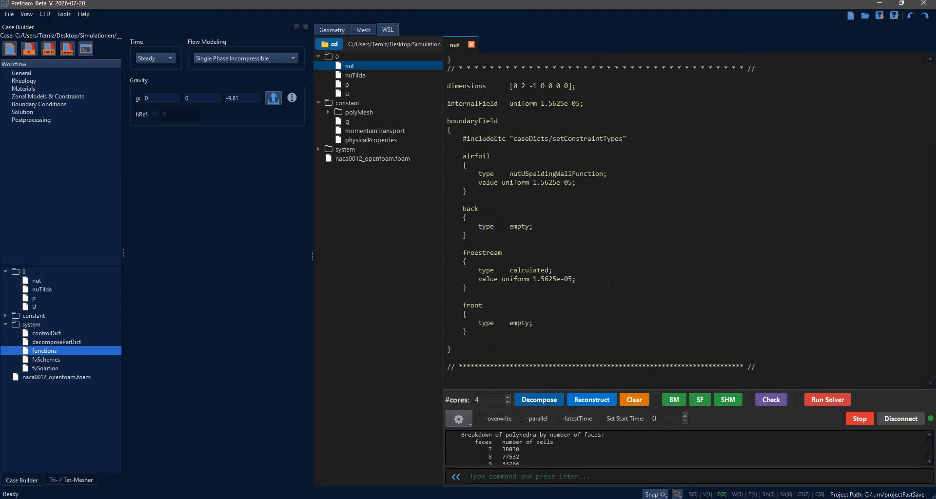
scroll(500, 141, "up", 5)
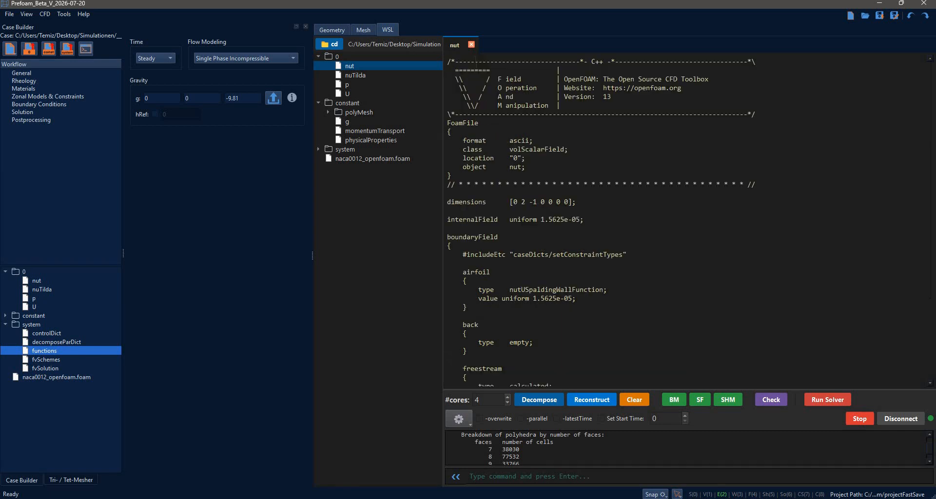
left_click(471, 45)
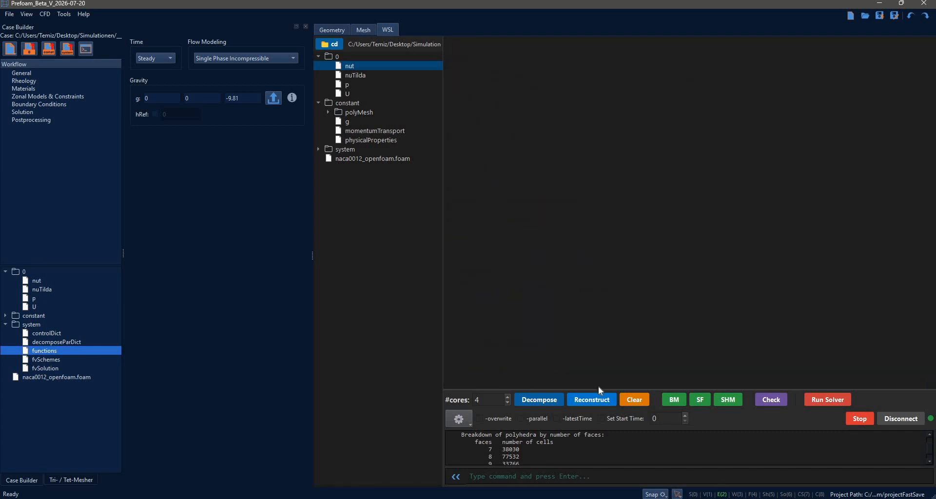
left_click_drag(598, 387, 600, 125)
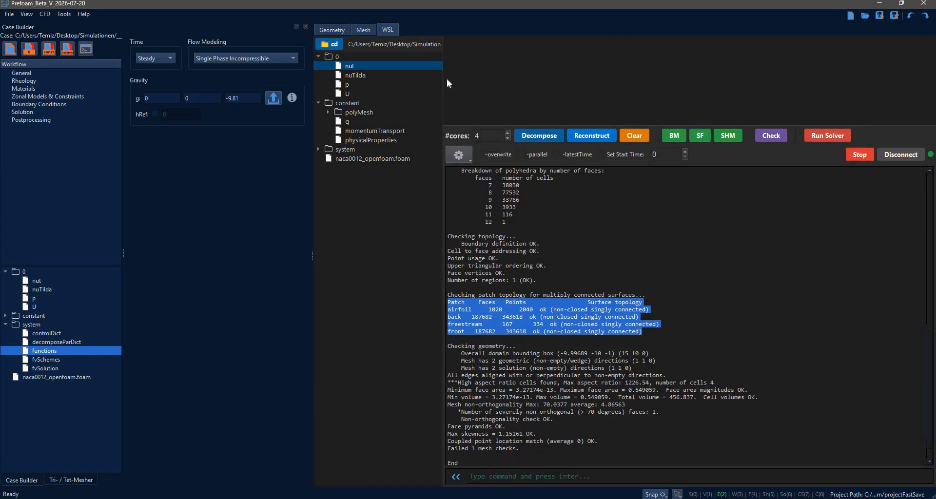
Examine the functions file of the case, close it, and collapse the 0 and constant folders in the WSL file tree.
double_click(33, 352)
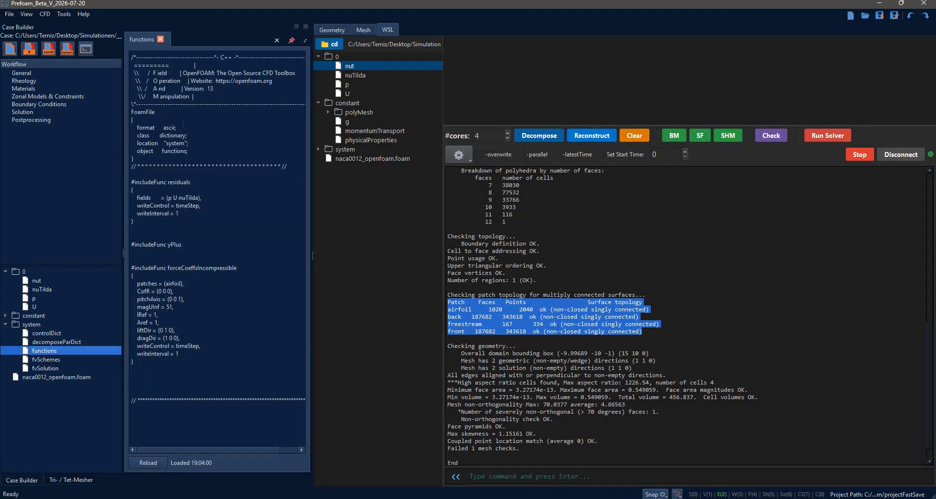
left_click(161, 39)
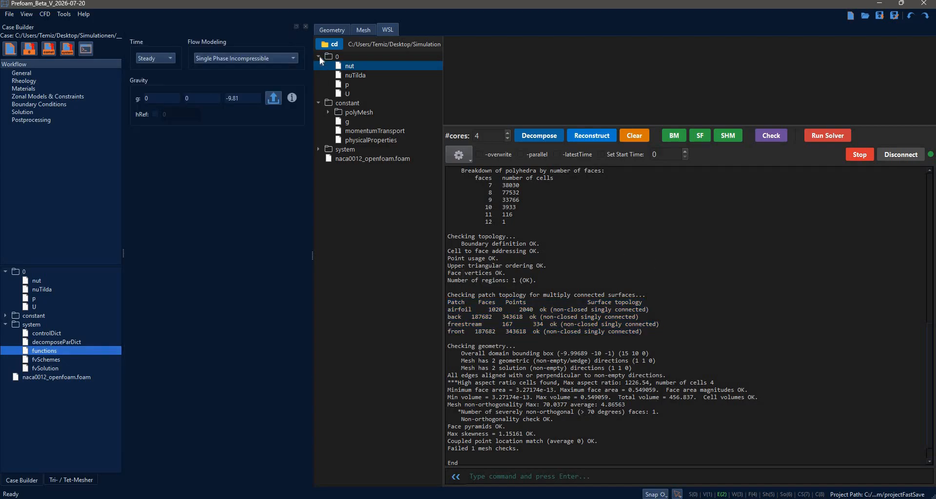
left_click(318, 57)
left_click(319, 66)
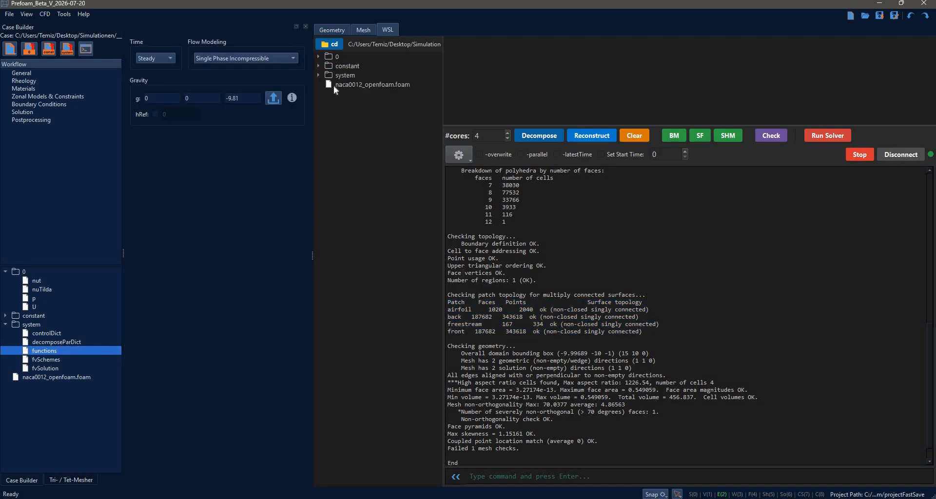
Check numberOfSubdomains in the system folder's decomposeParDict, close the file and restore the terminal output area.
left_click(318, 75)
double_click(372, 94)
left_click_drag(612, 121, 591, 276)
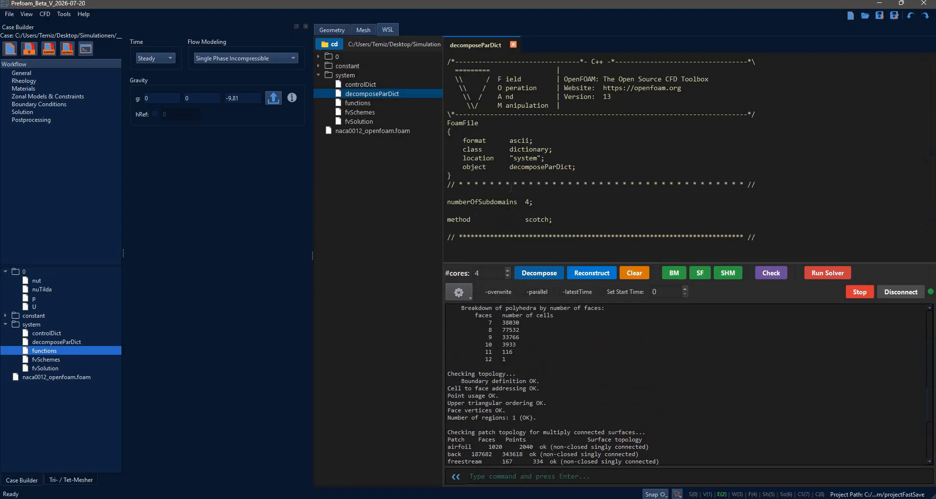
triple_click(531, 202)
left_click(513, 45)
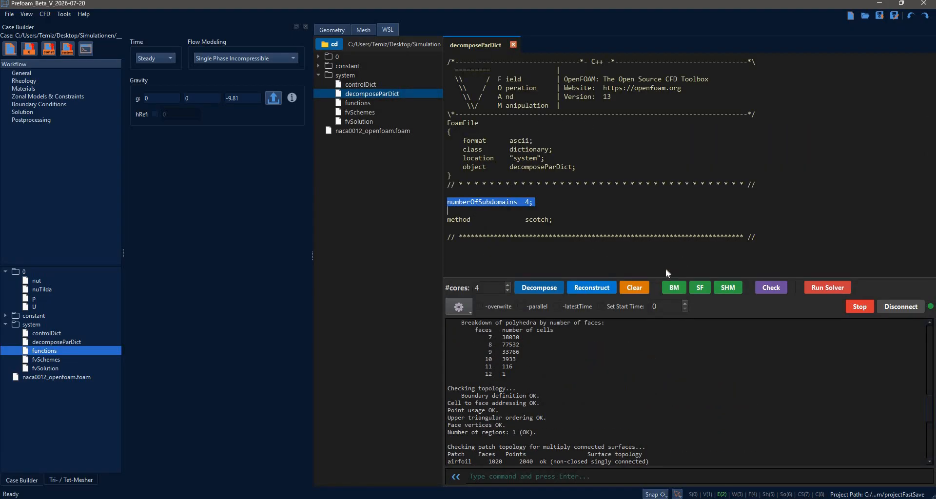
left_click_drag(656, 277, 634, 80)
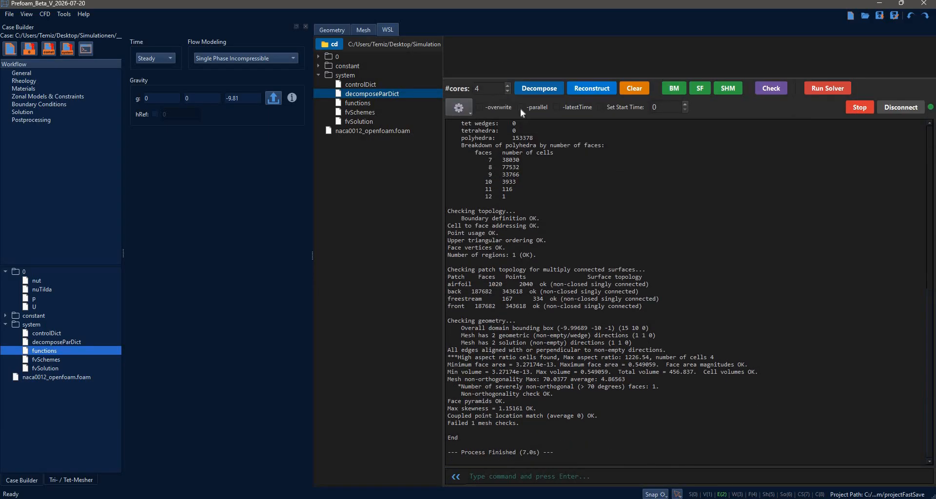
Decompose the case for 4 cores and run the solver with the -parallel option.
left_click(538, 91)
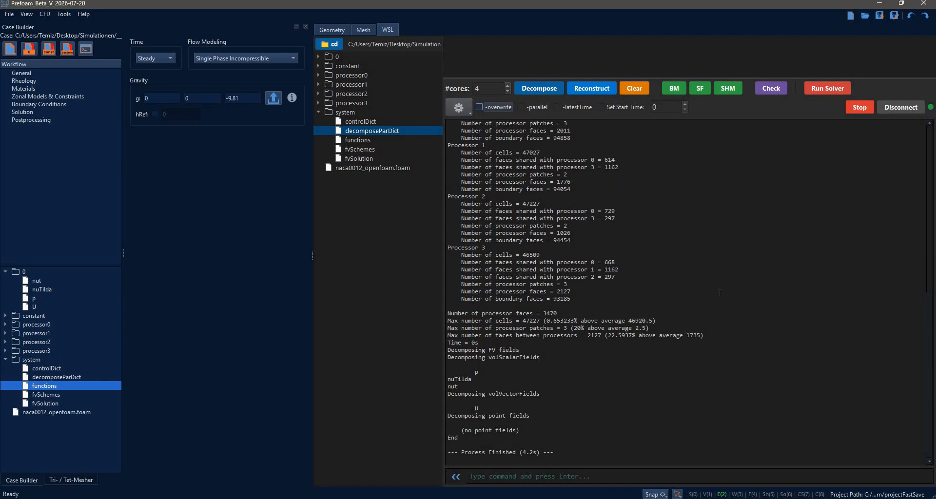
left_click(542, 110)
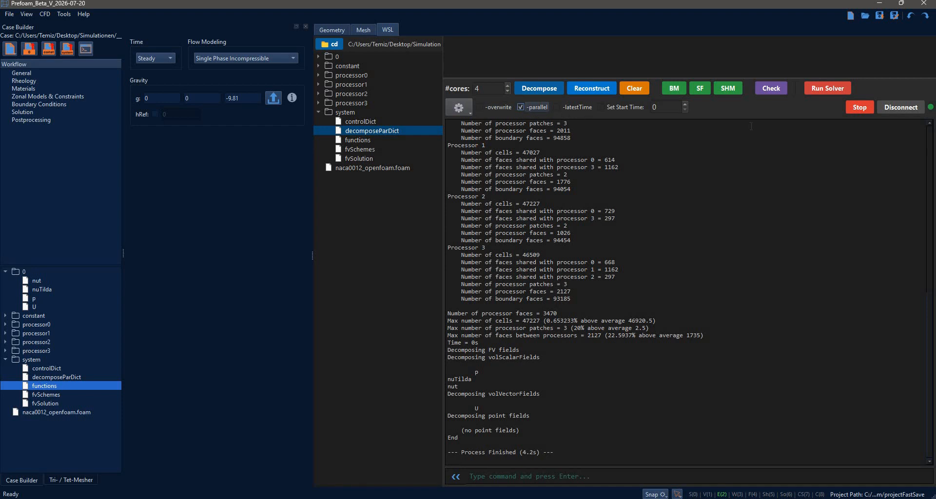
left_click(826, 89)
left_click(813, 93)
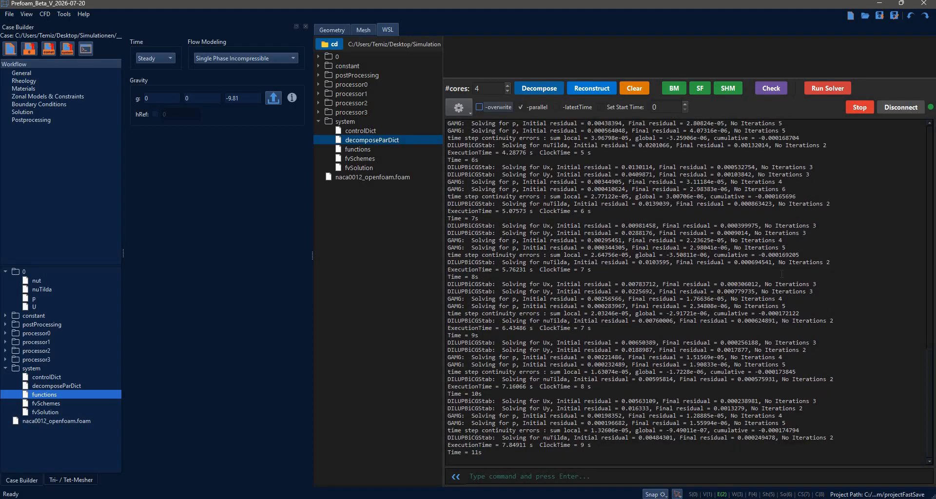
Open yPlus.dat from the case's postProcessing folder, widen the viewer and examine the airfoil's y+ row.
left_click(5, 368)
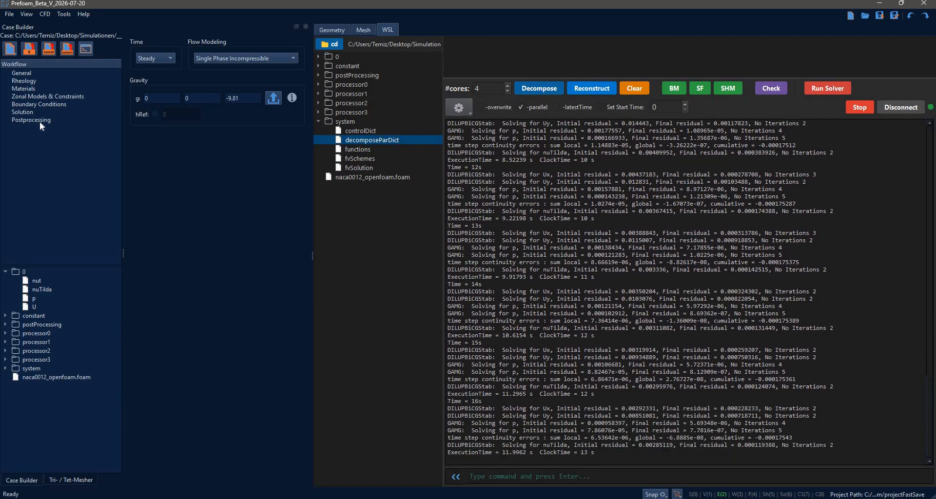
left_click(40, 122)
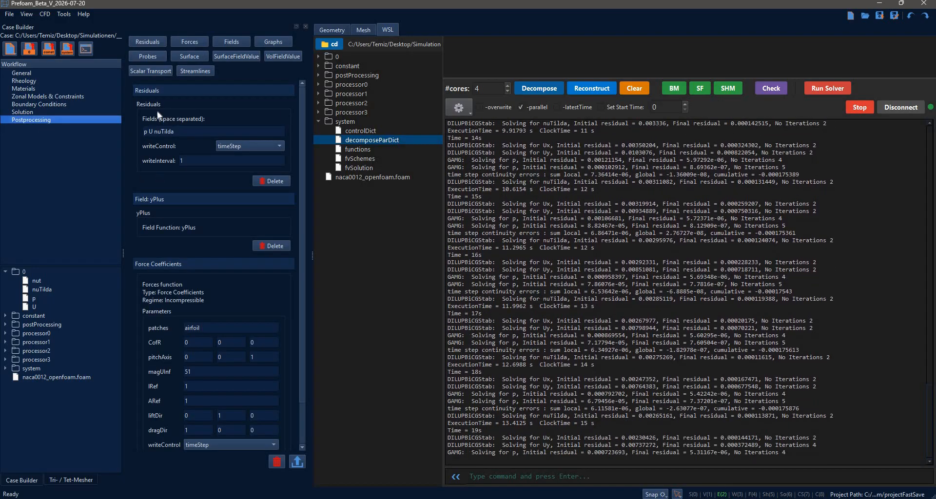
left_click(6, 325)
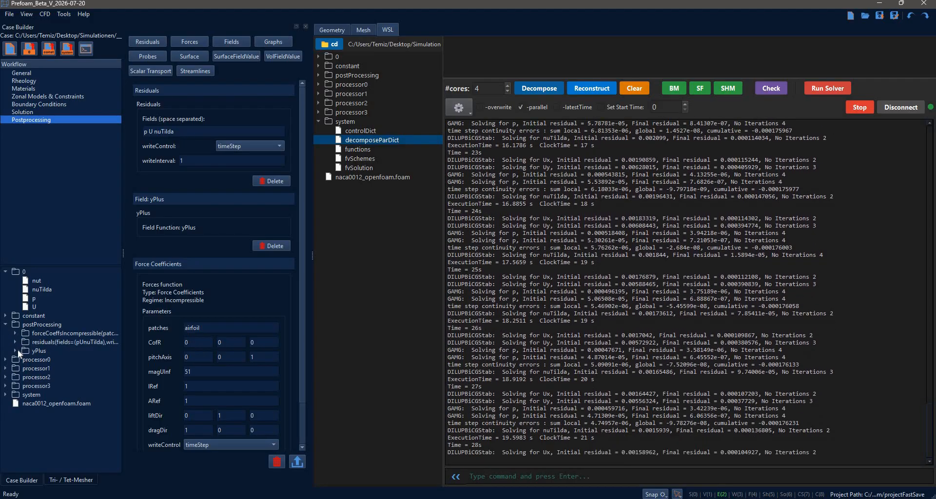
double_click(30, 355)
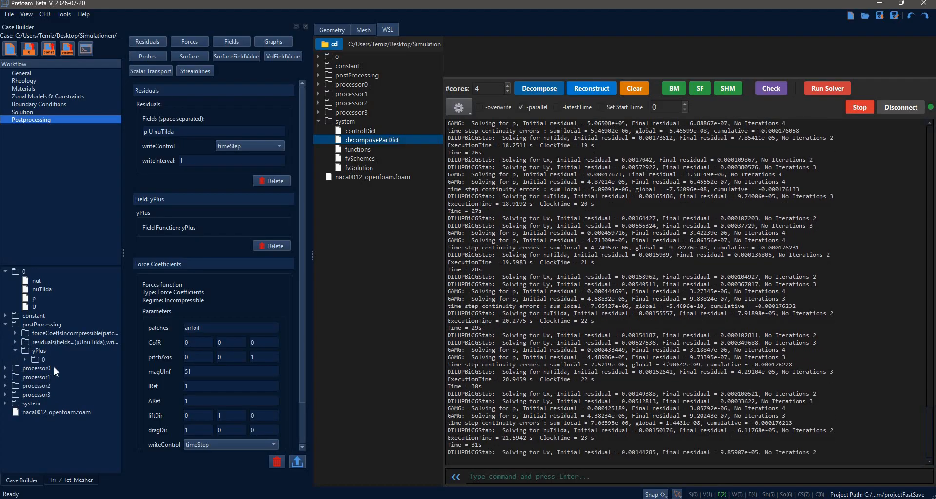
double_click(43, 359)
double_click(61, 368)
left_click_drag(314, 131, 332, 130)
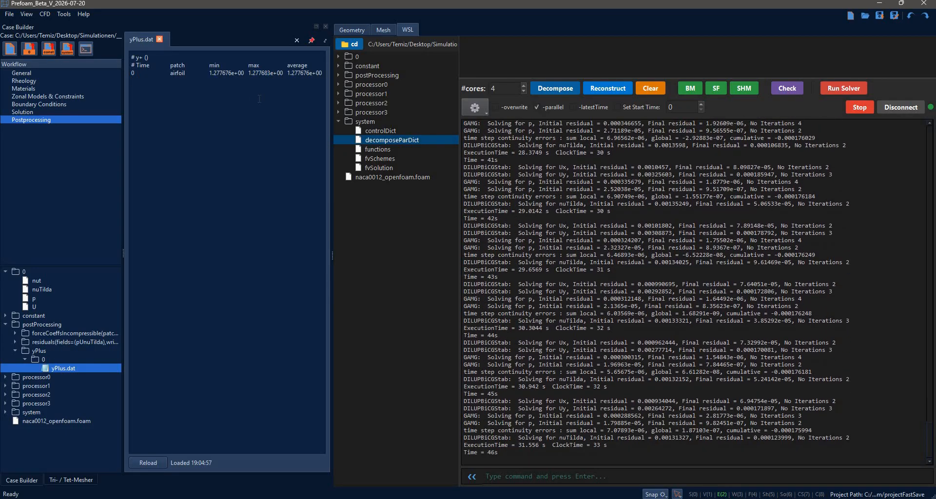
triple_click(144, 74)
left_click(182, 77)
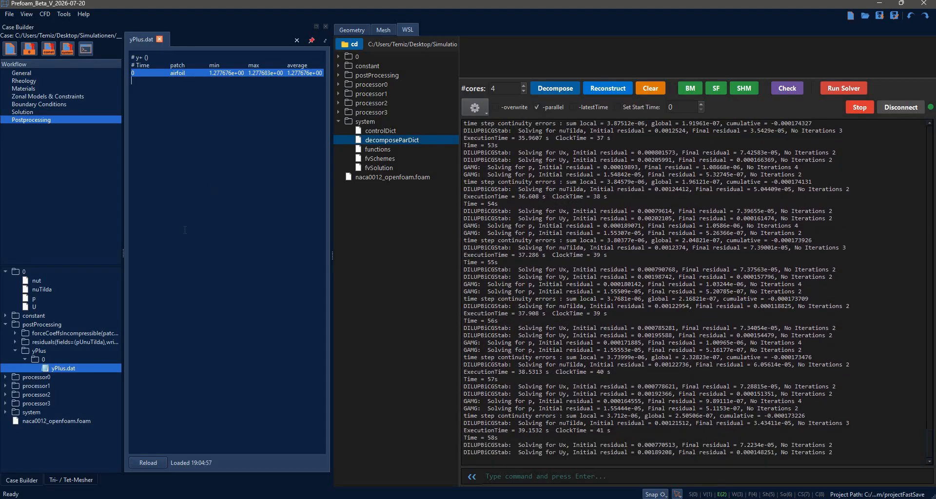
left_click(184, 230)
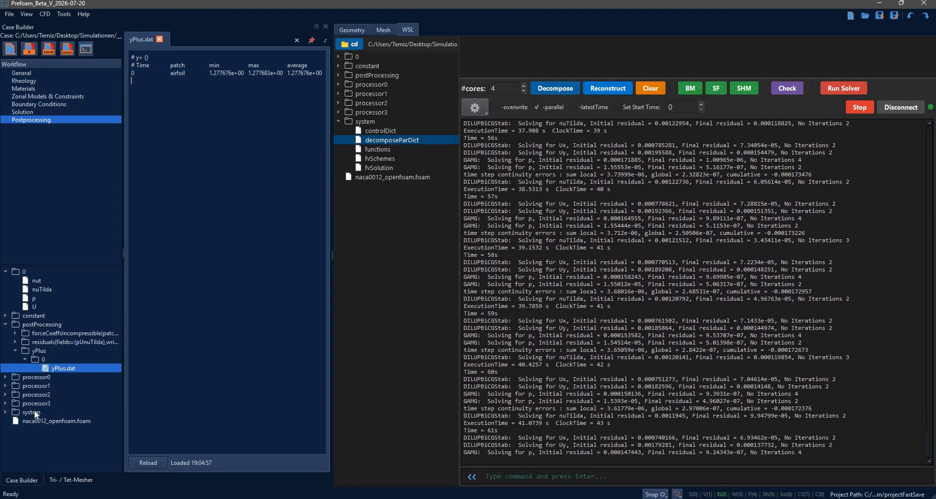
Check the writeInterval in the system folder's controlDict and return to yPlus.dat.
double_click(43, 416)
left_click(46, 421)
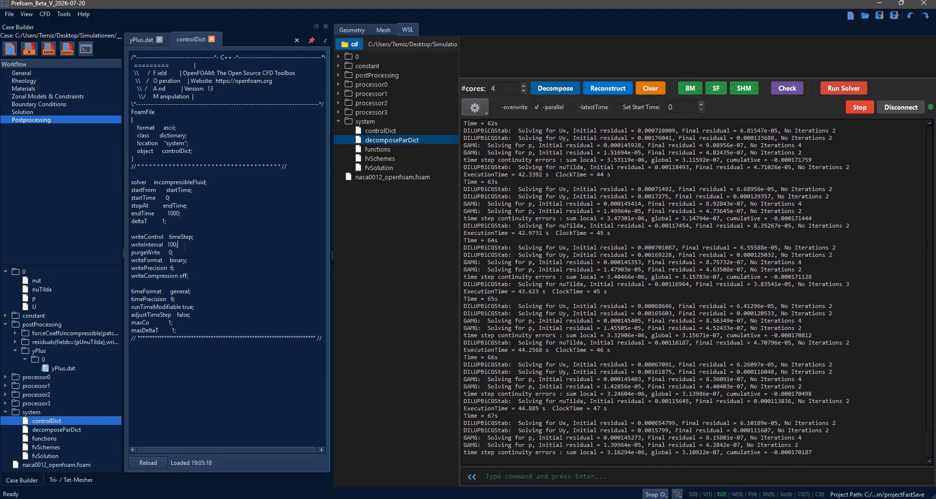
left_click(73, 370)
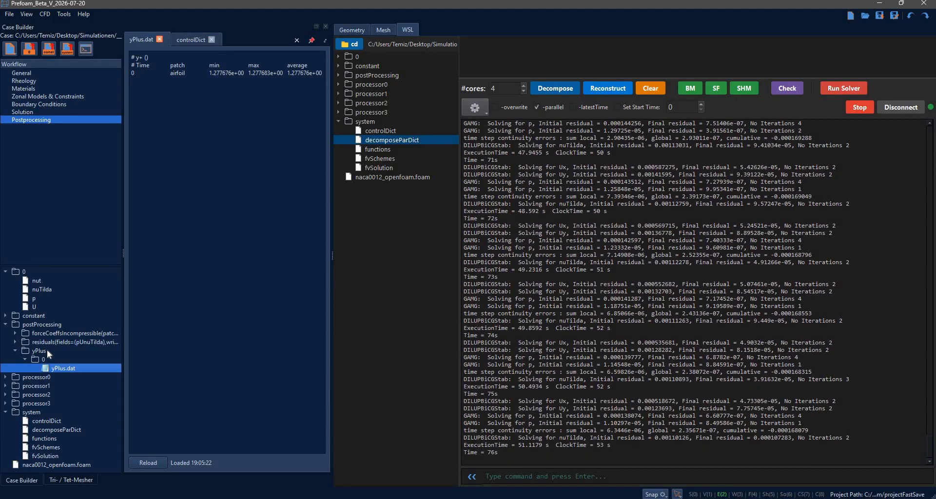
Plot residuals.dat from the postProcessing folder and enable auto refresh for the plot.
left_click(15, 342)
left_click(25, 351)
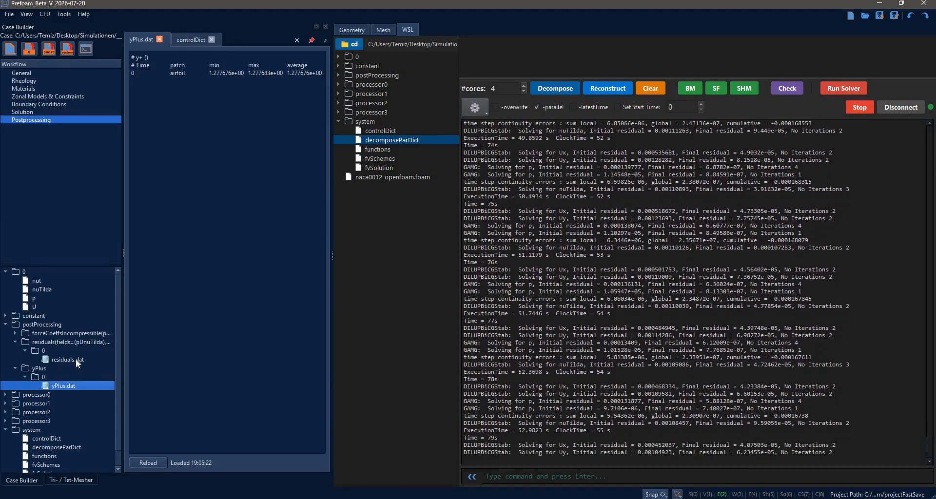
left_click(75, 359)
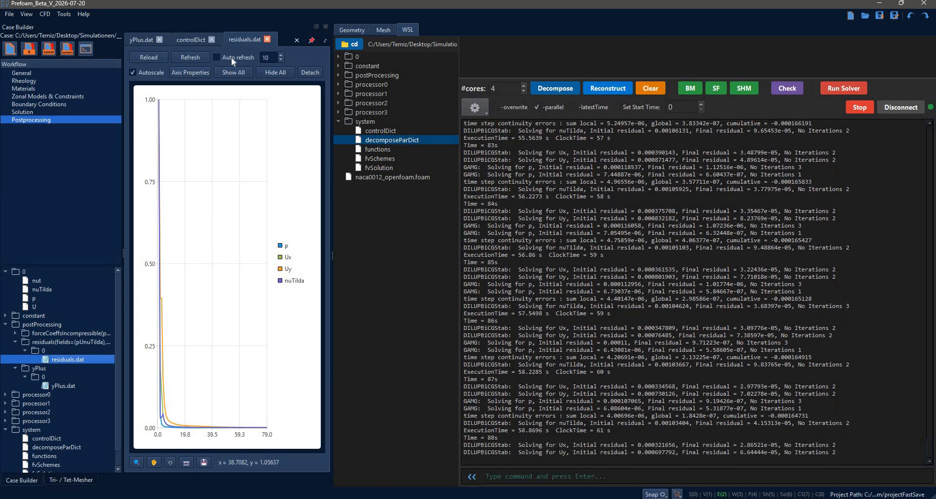
left_click(231, 57)
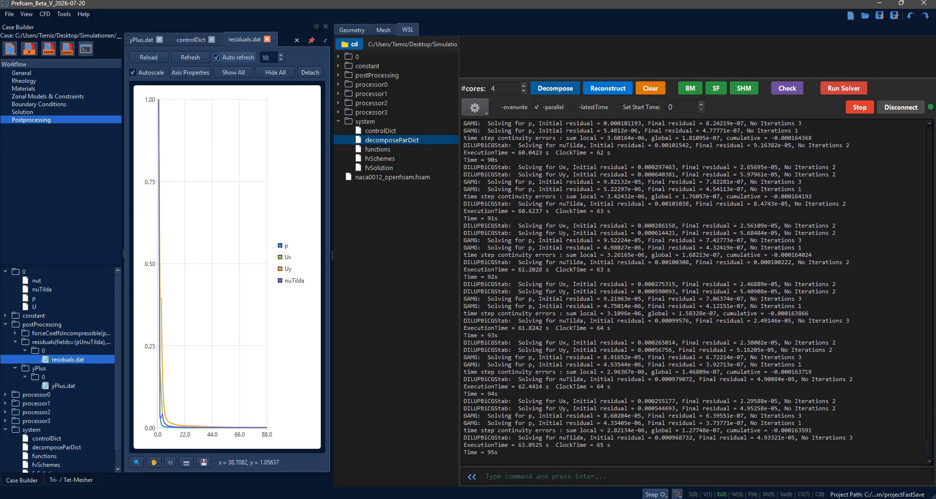
Set the Y axis of the residuals plot to a logarithmic scale.
left_click(194, 74)
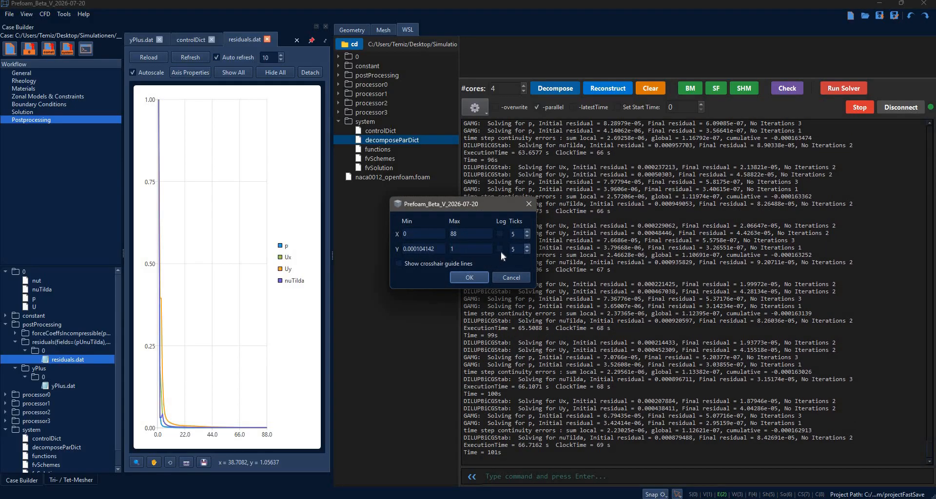
left_click(499, 249)
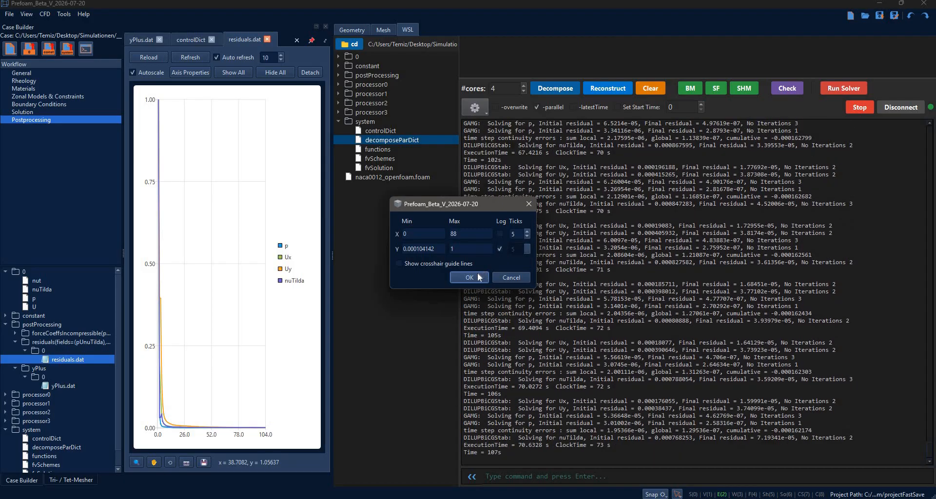
left_click(478, 277)
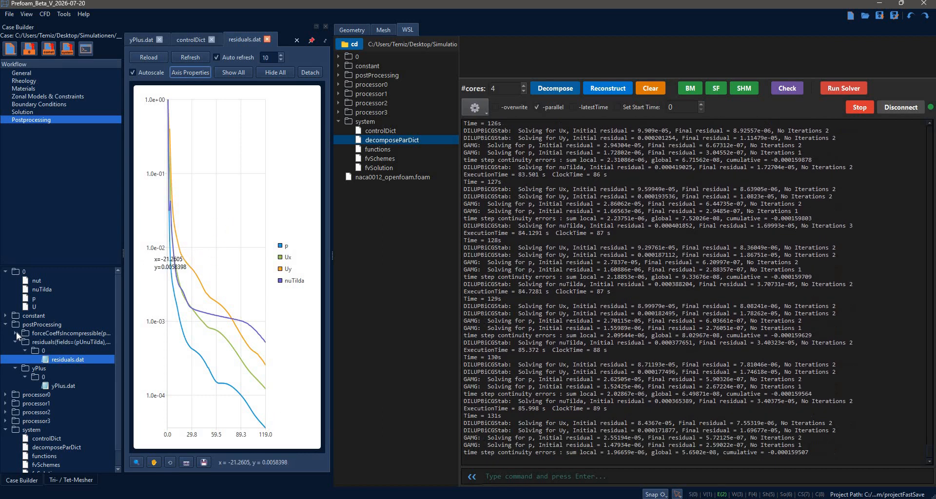
Plot forceCoeffs.dat from the postProcessing folder and enable auto refresh for the plot.
left_click(15, 333)
left_click(25, 342)
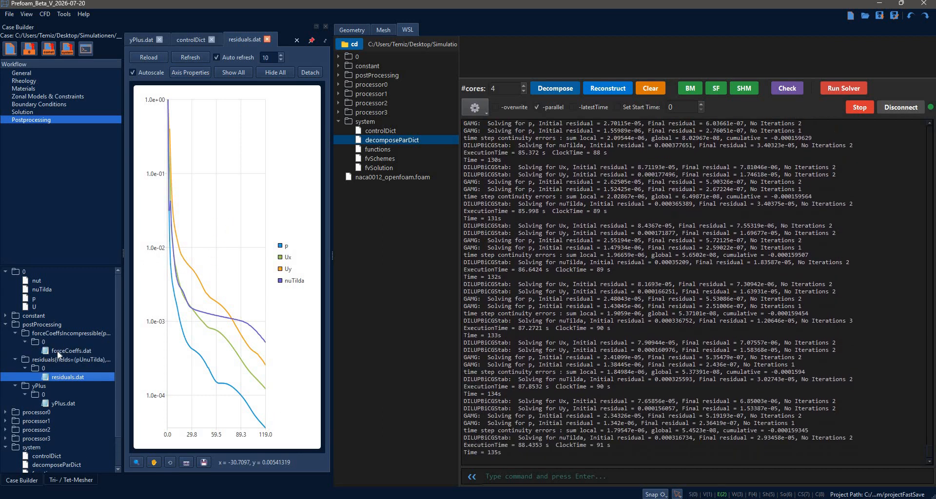
double_click(58, 351)
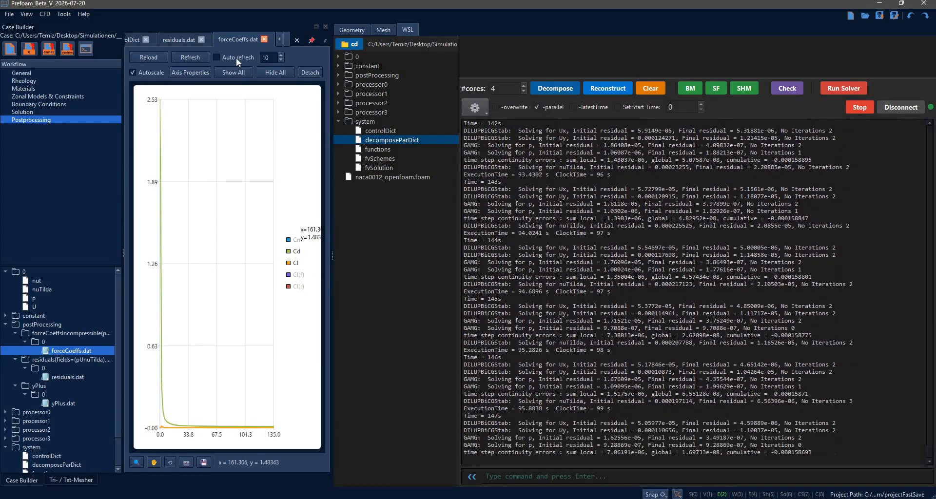
left_click(236, 57)
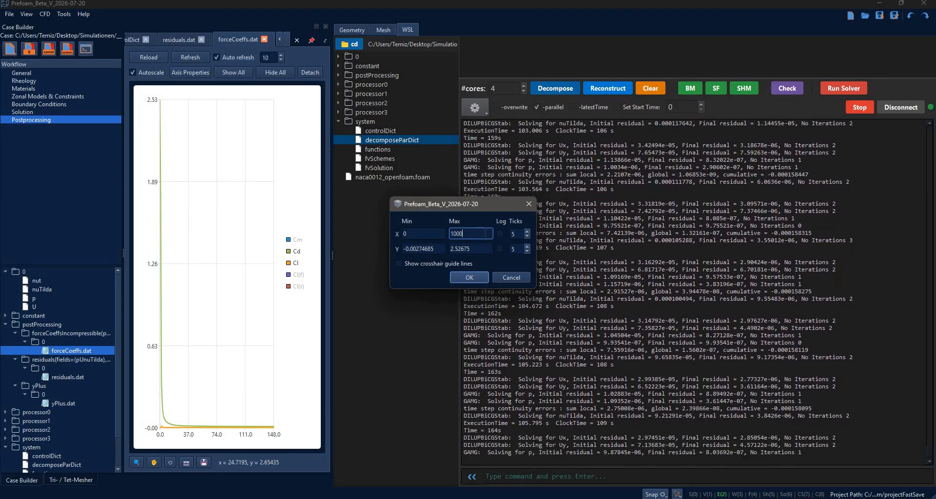
Try to limit the force coefficient plot's axes to an X maximum of 1000 and a smaller Y range starting at 0.
key("Caps_Lock")
left_click(440, 249)
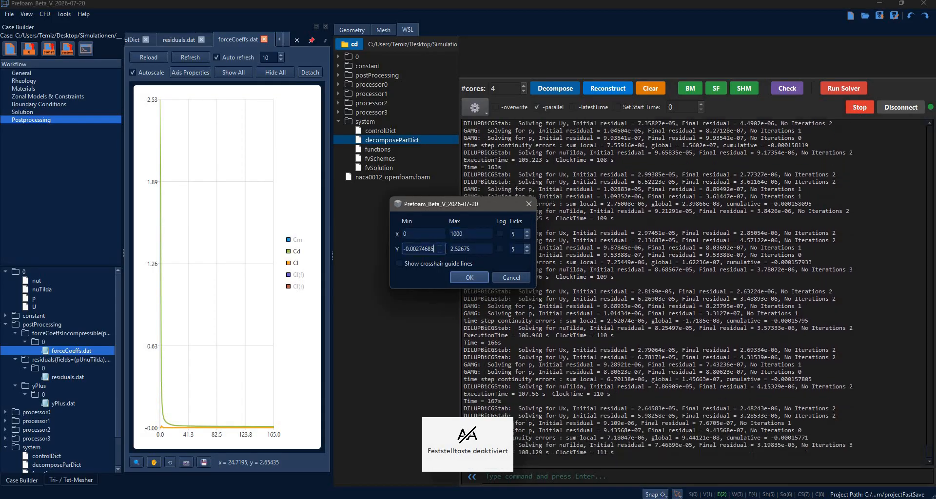
type("0")
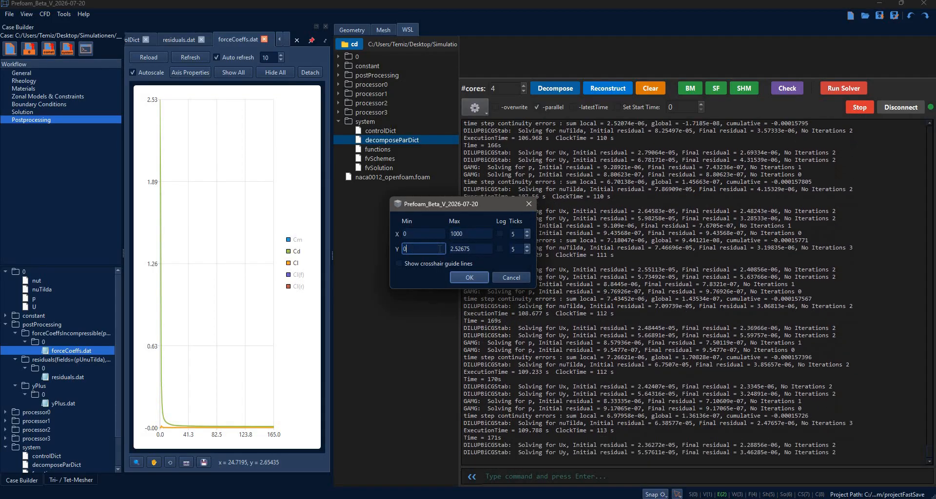
key("Tab")
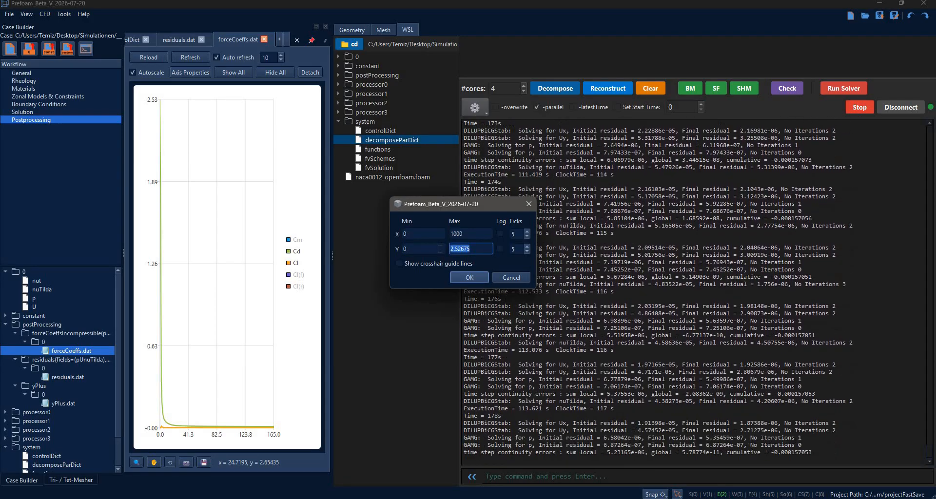
type("2")
key("Return")
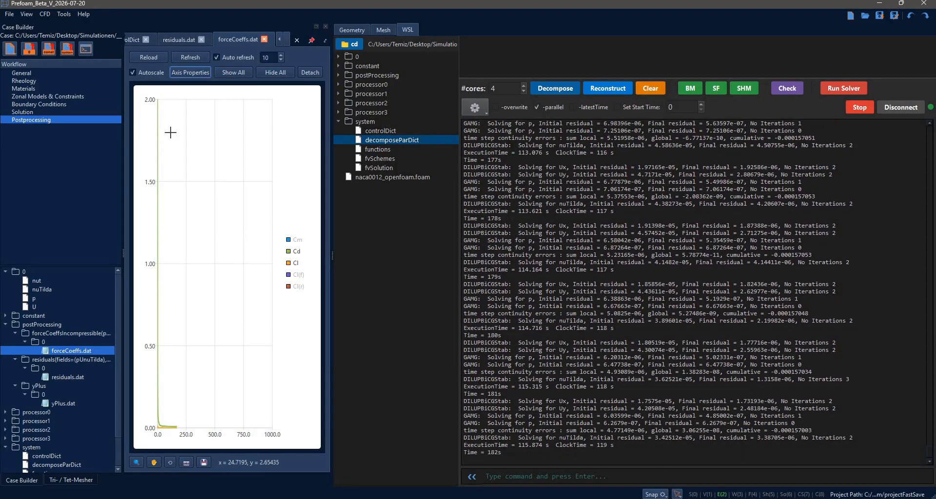
Turn off autoscaling for the force coefficient plot and set its Y range from 0 to 0.2 and X maximum to 100.
left_click(145, 72)
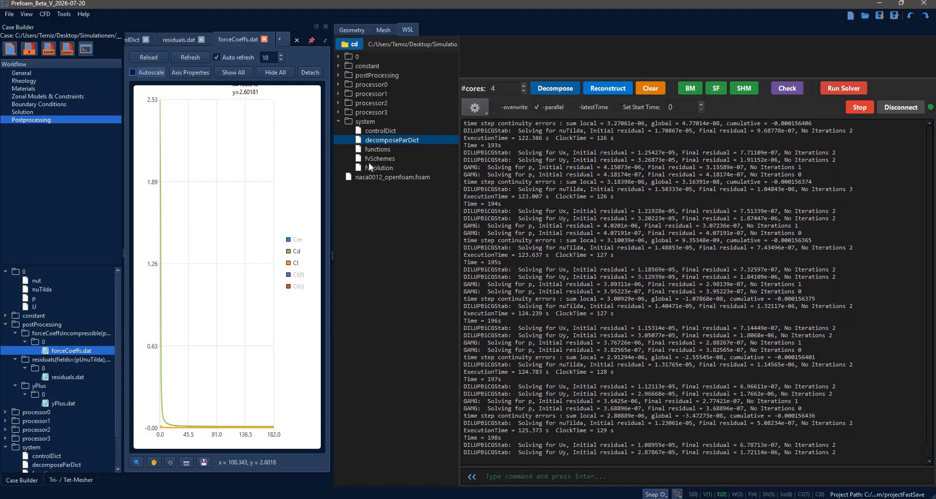
double_click(463, 249)
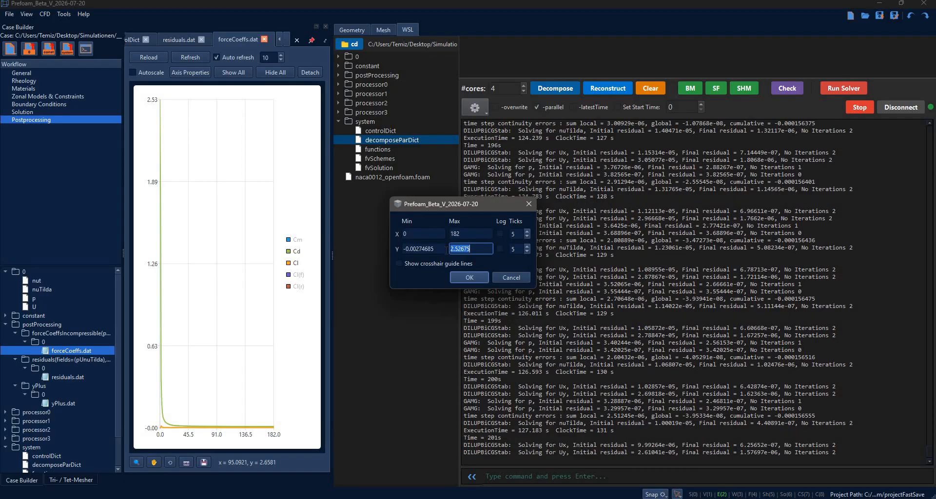
double_click(429, 248)
type("0")
double_click(447, 249)
type("0.2")
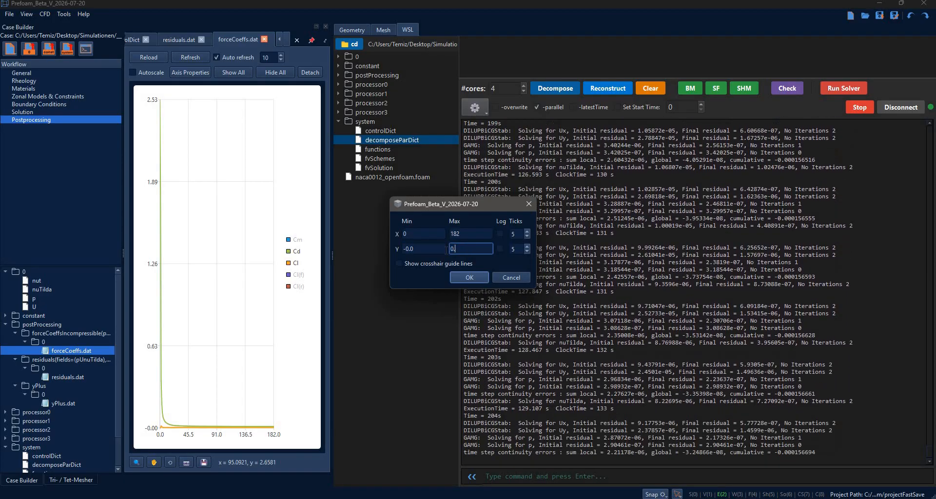
double_click(458, 234)
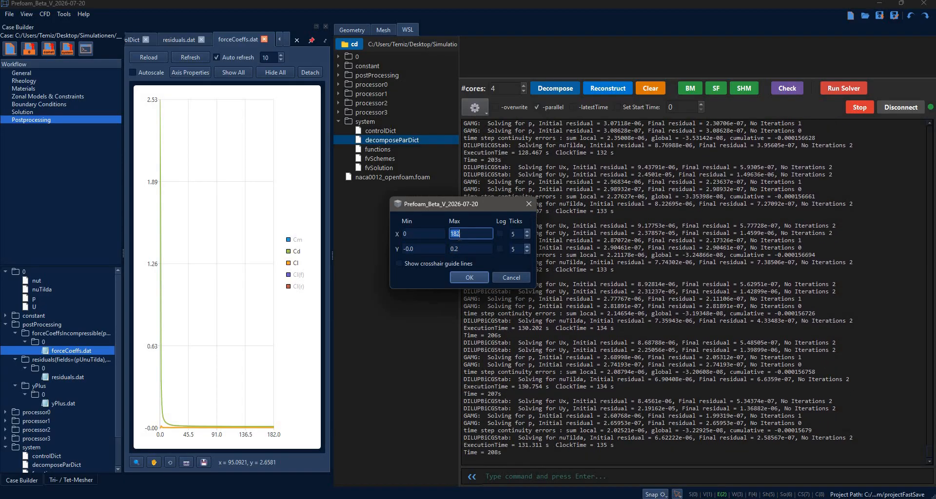
type("100")
key("Return")
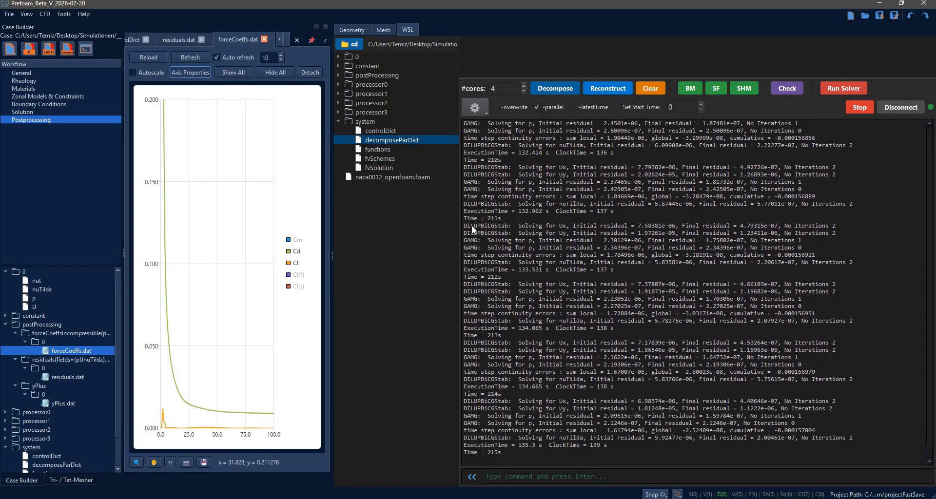
Set the X maximum of the force coefficient plot to 1000.
left_click(190, 72)
type("1000")
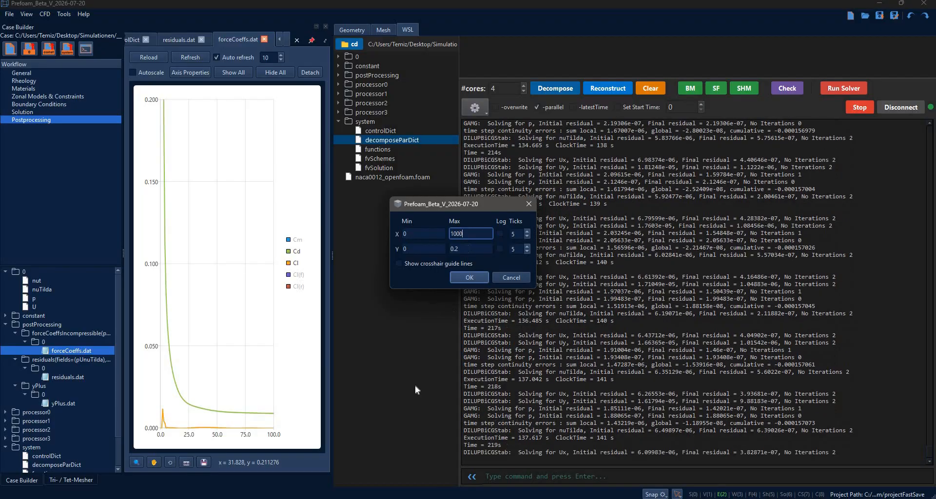
key("Return")
left_click(155, 383)
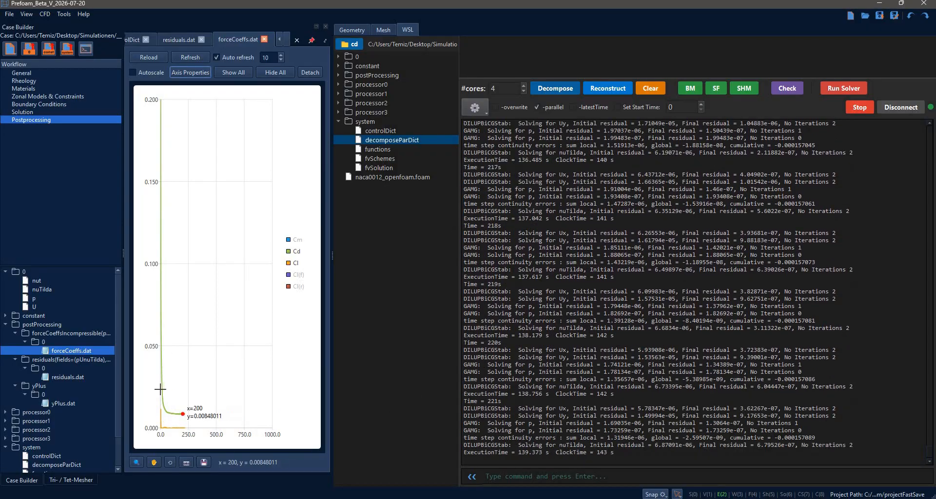
Set the force coefficient plot's Y maximum to 0.02 and inspect the latest points on the Cd and Cl curves.
left_click(190, 72)
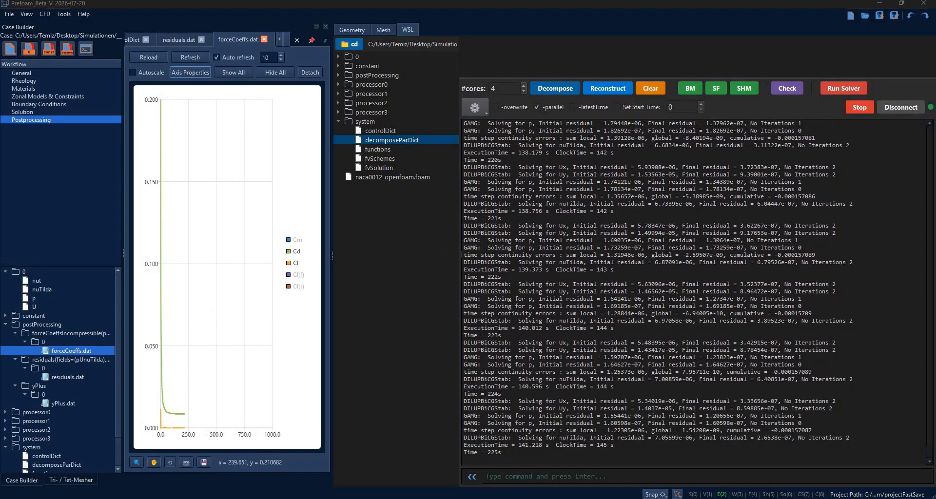
left_click(455, 249)
type("0.02")
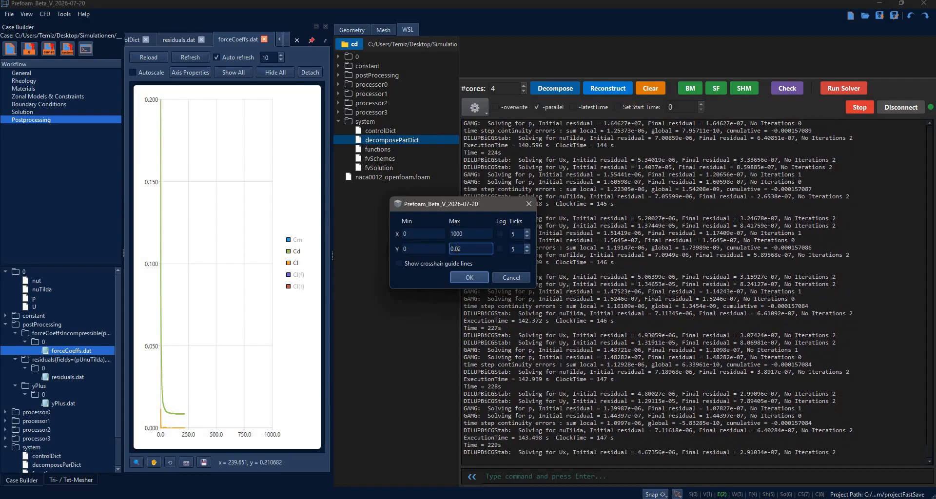
key("Return")
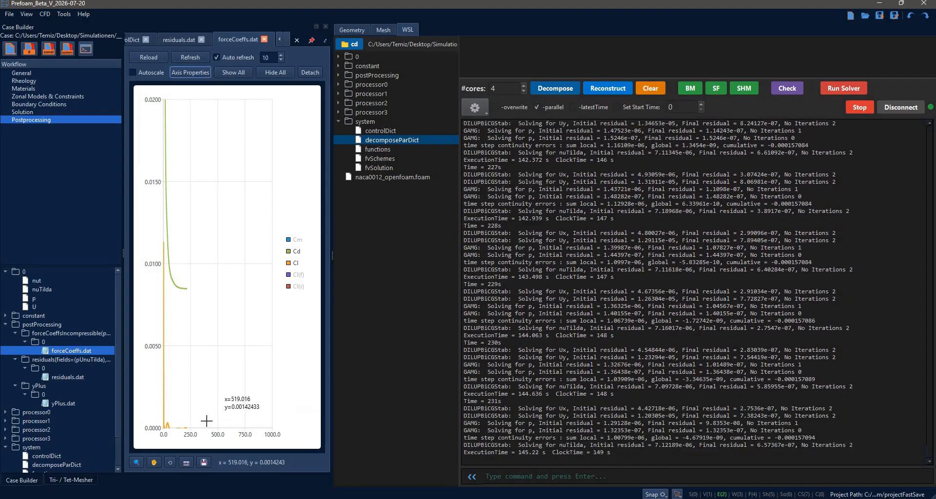
left_click(196, 427)
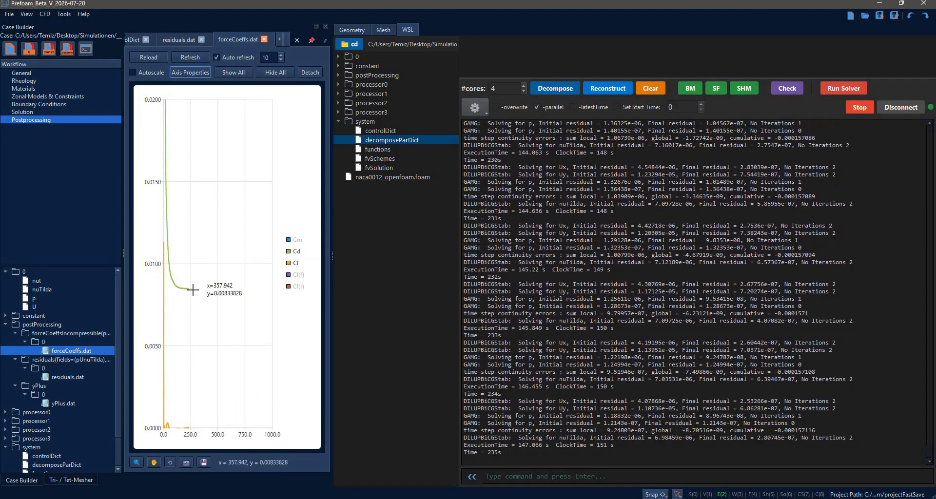
mouse_move(193, 290)
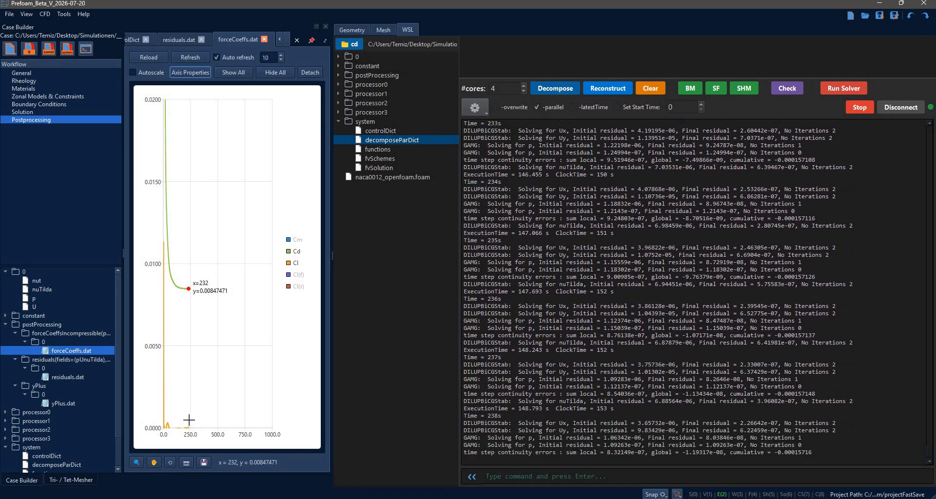
mouse_move(194, 430)
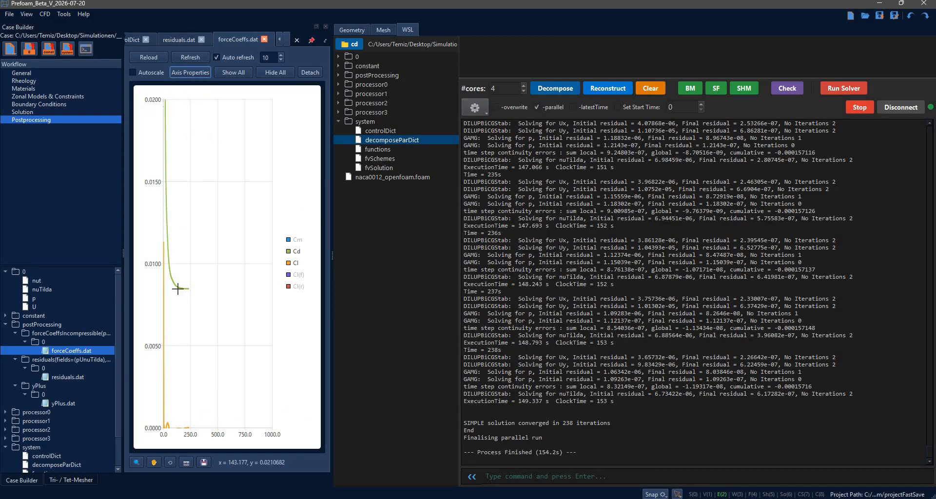
Review the residuals plot, the residualControl tolerances in fvSolution and the controlDict settings.
left_click(179, 39)
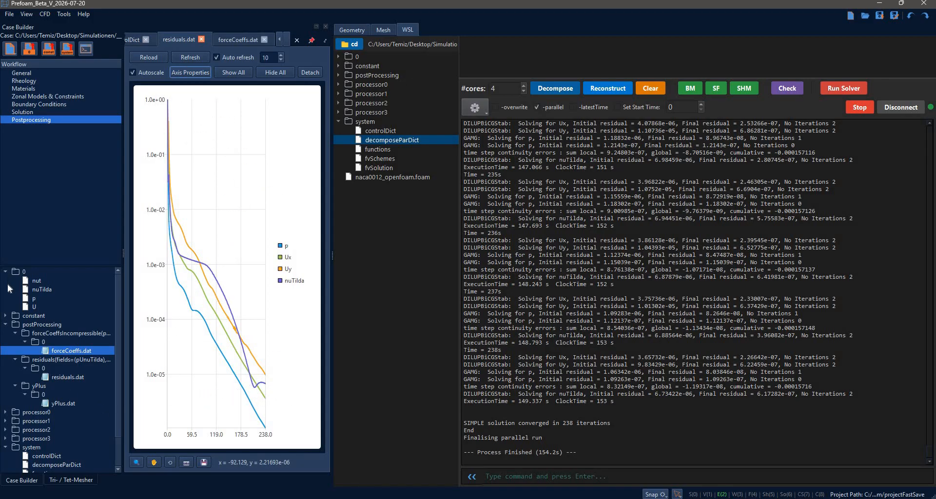
left_click(5, 272)
left_click(37, 112)
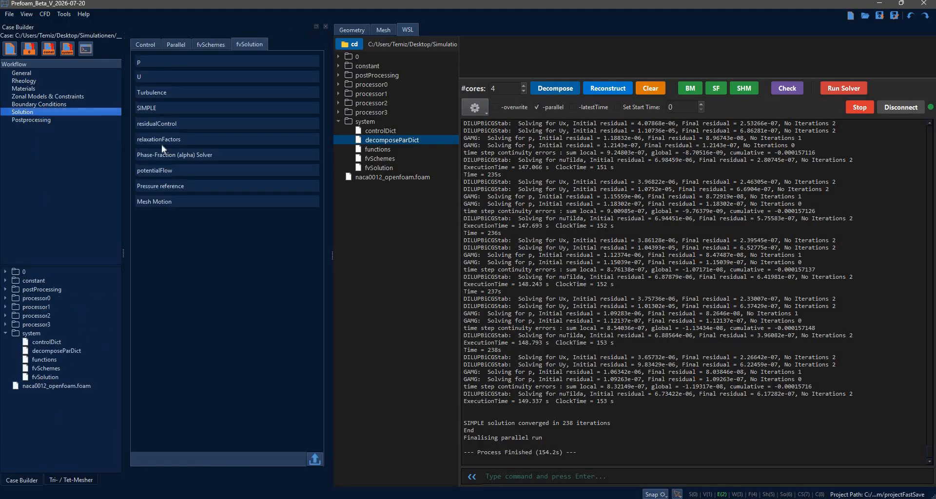
left_click(168, 125)
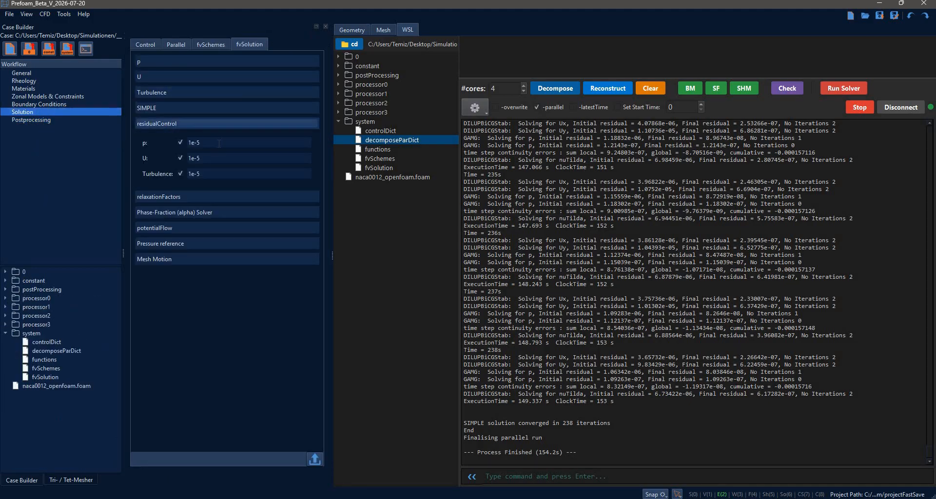
left_click(219, 144)
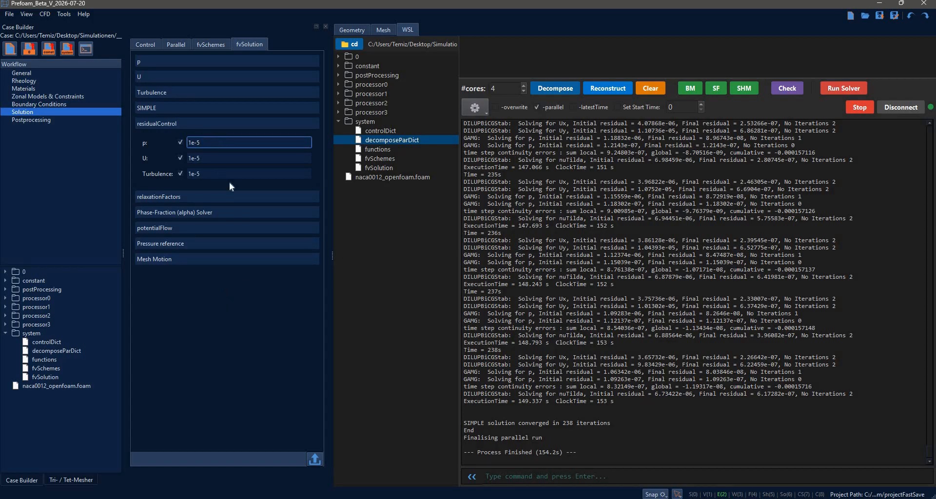
left_click(282, 222)
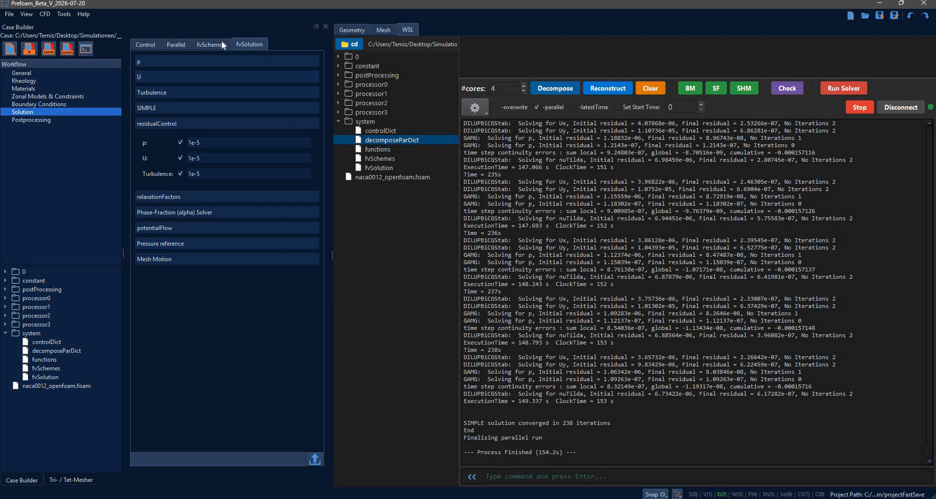
left_click(198, 46)
left_click(150, 47)
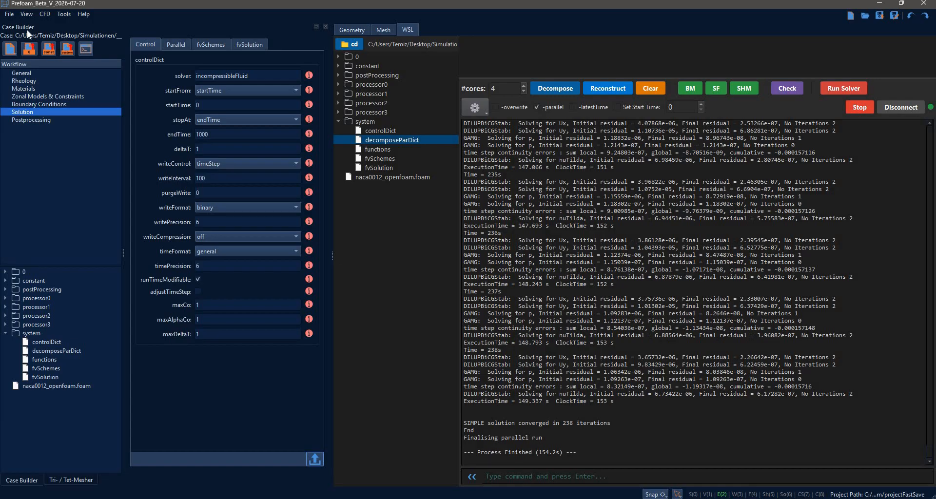
Choose Ubuntu-22.04 as the WSL distribution in the third-party settings.
left_click(10, 14)
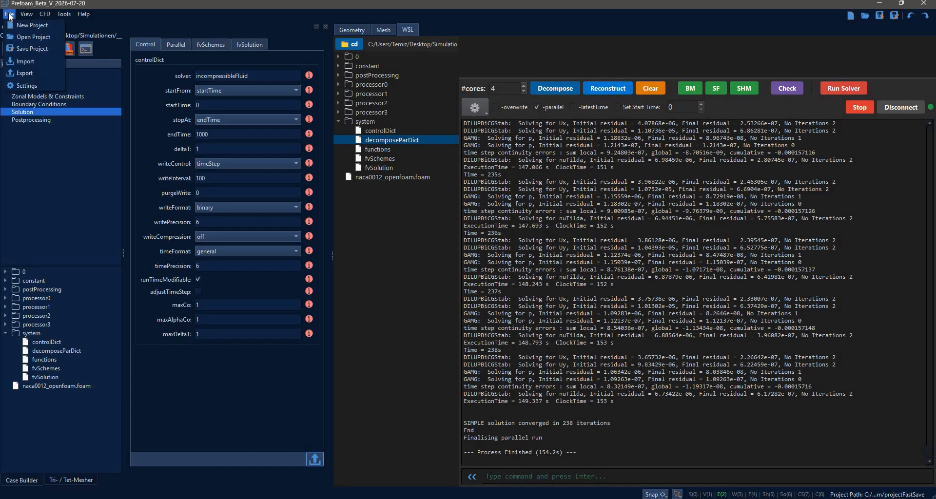
left_click(27, 86)
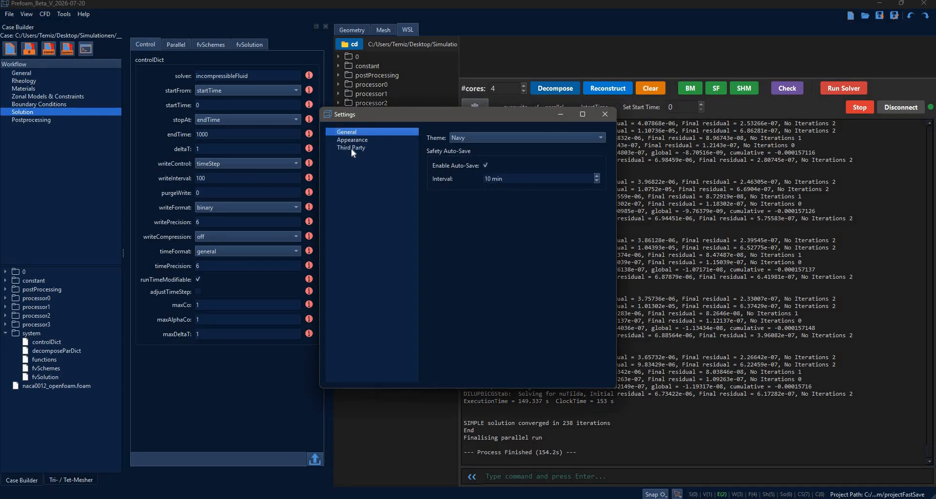
left_click(351, 148)
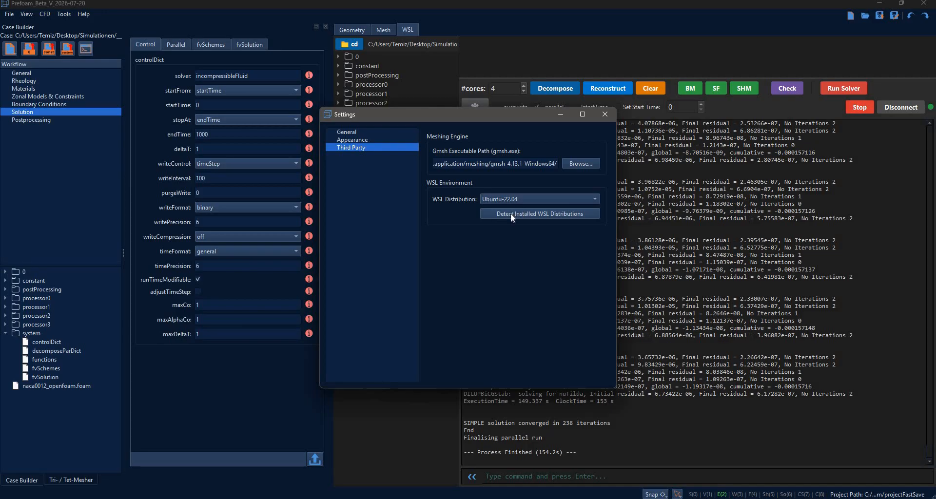
left_click(577, 202)
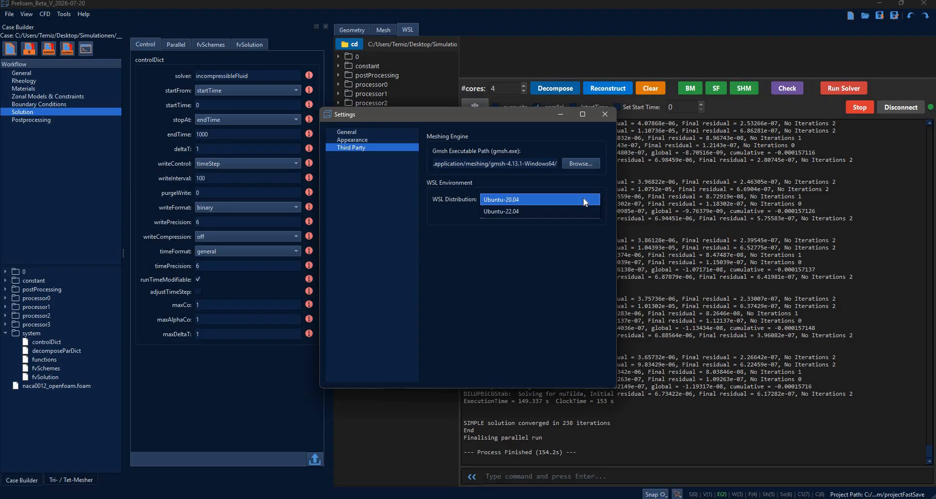
left_click(511, 212)
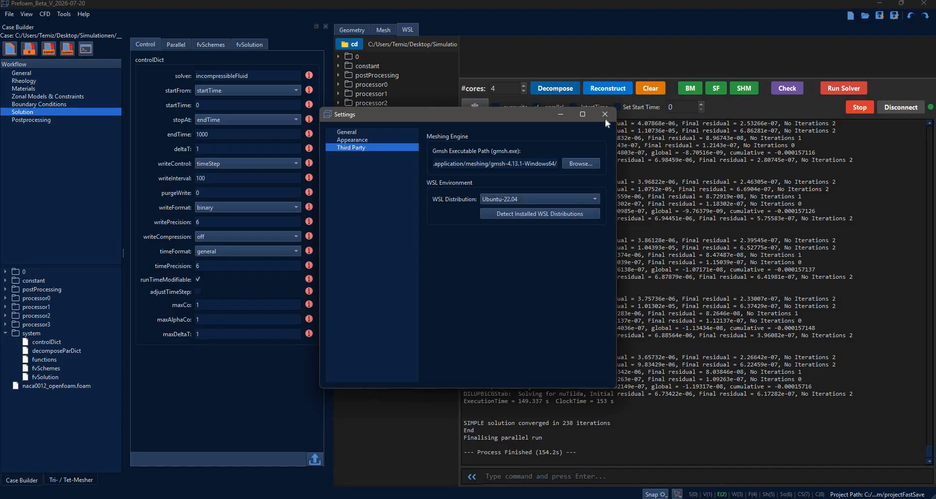
left_click(605, 115)
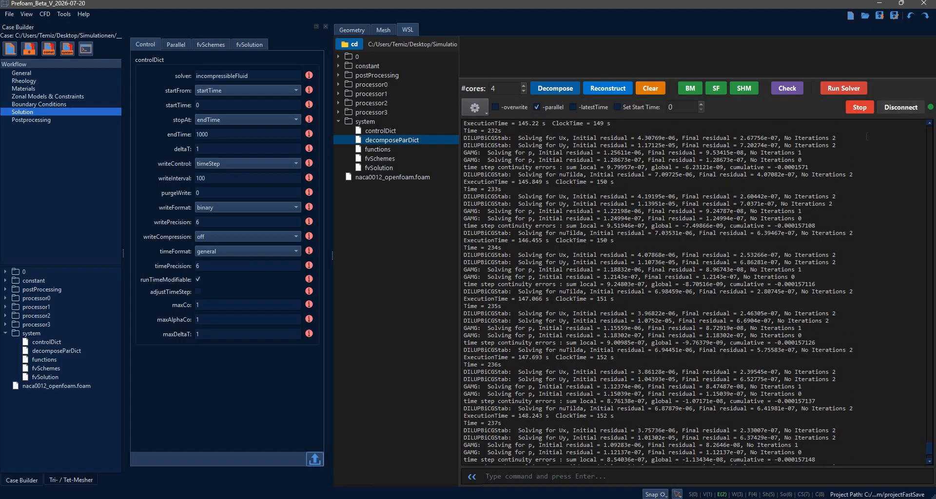
Disconnect and reconnect the WSL shell, and check the distribution and case directory in its startup output.
left_click(891, 106)
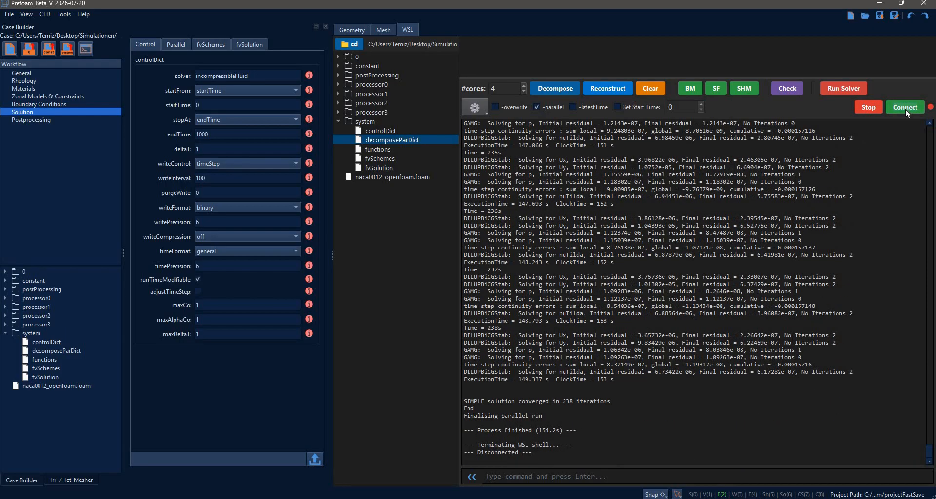
left_click(906, 109)
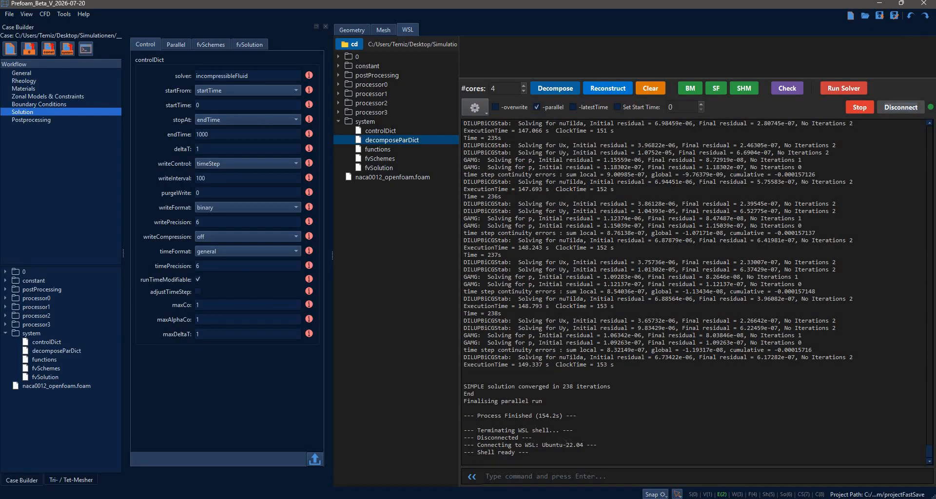
triple_click(633, 446)
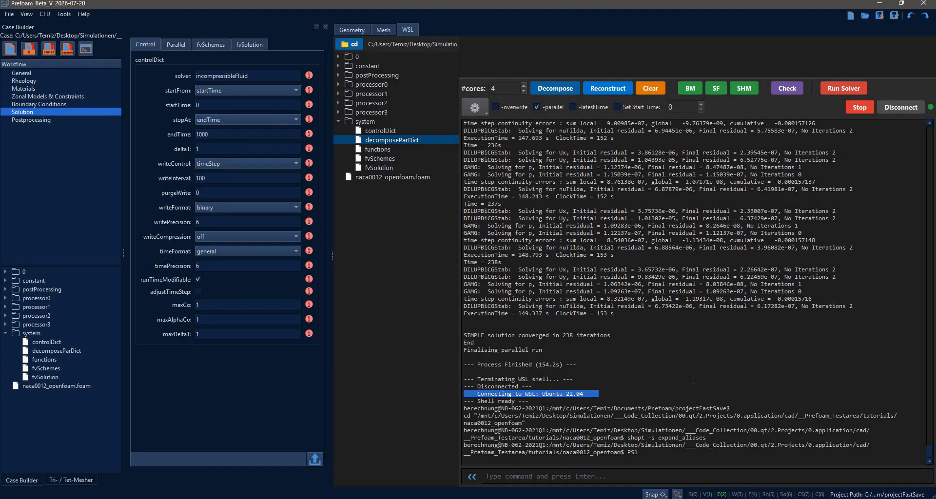
left_click(664, 393)
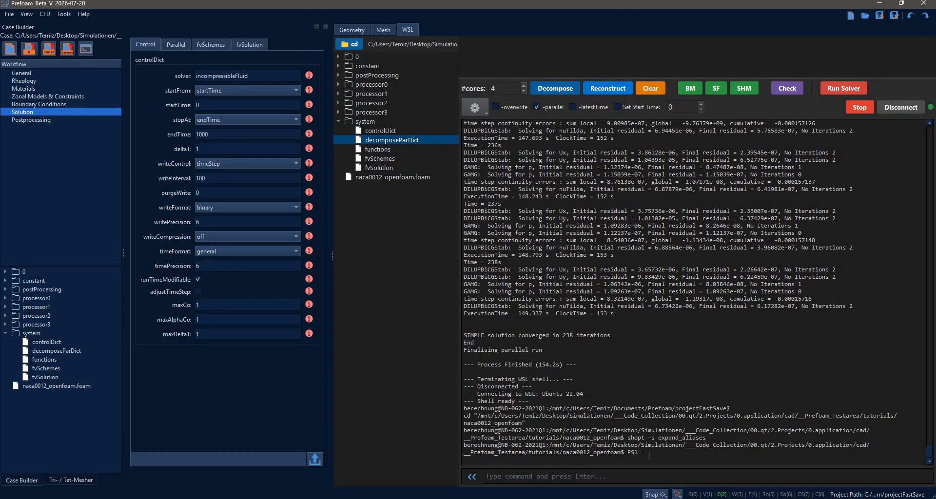
left_click_drag(642, 453, 471, 416)
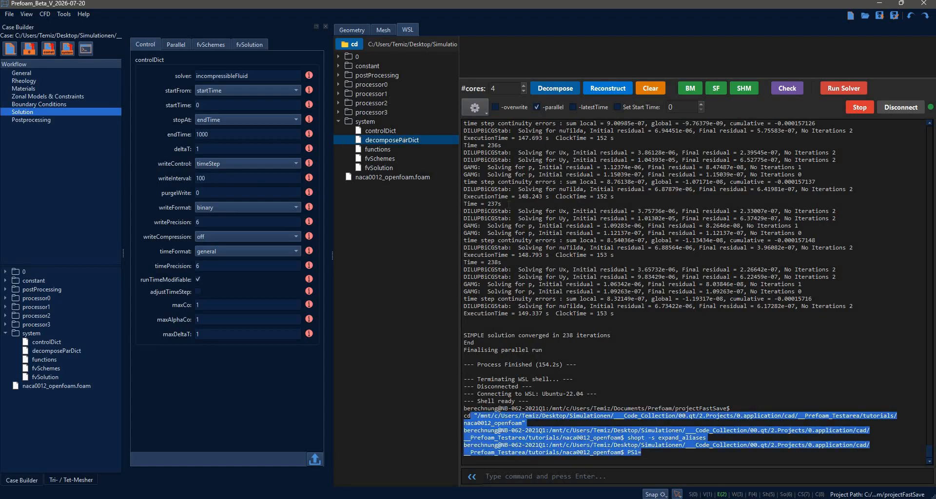
left_click(585, 342)
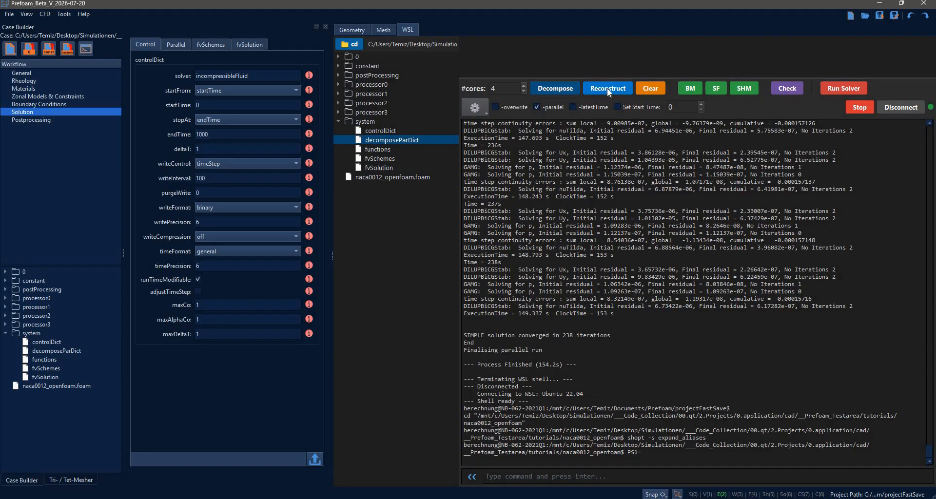
Clear the decomposed processor directories and delete the postProcessing folder with the command rm -rf p*.
left_click(649, 92)
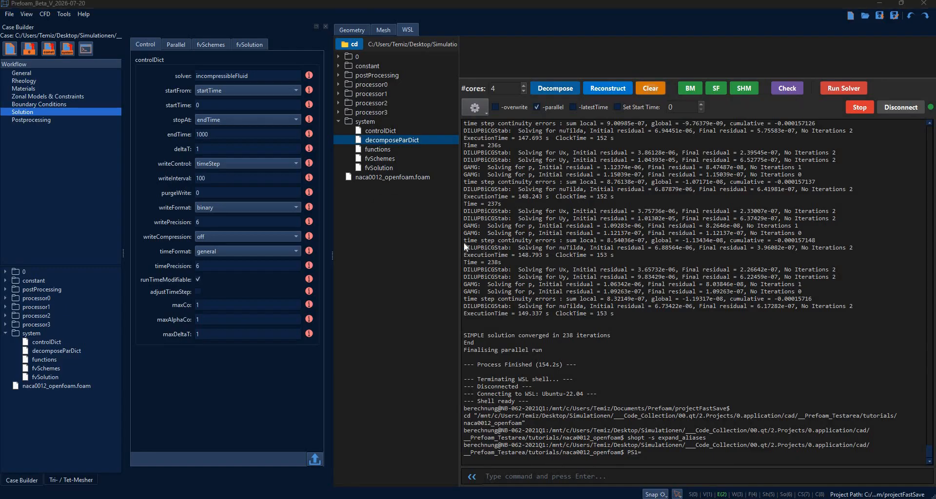
key("Return")
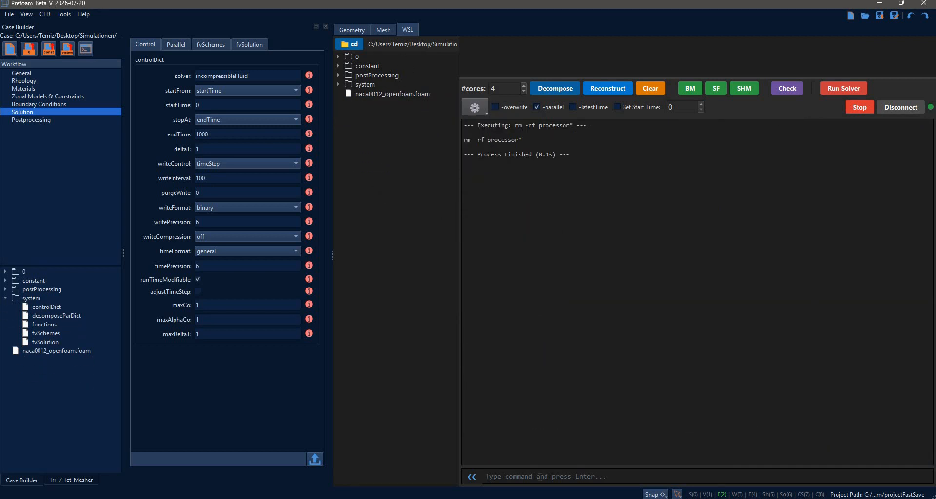
left_click(540, 476)
type("rm -rf pro")
key("BackSpace")
key("BackSpace")
type("*")
key("Return")
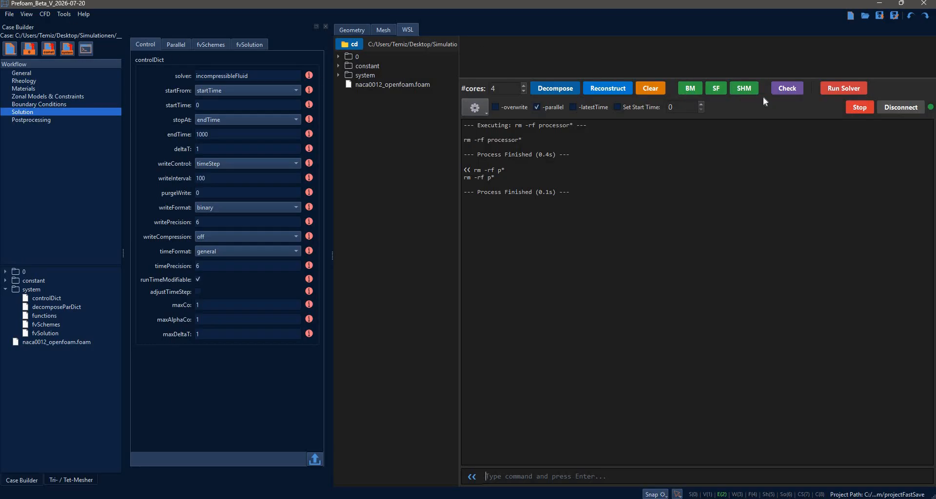
Toggle the -parallel option off and back on, and look through the additional mesh and case utilities.
left_click(554, 108)
left_click(545, 108)
left_click(473, 110)
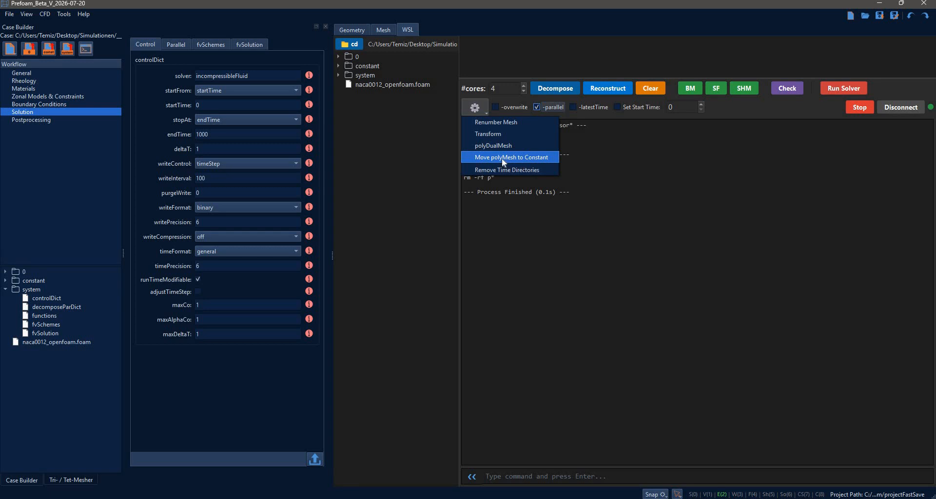
Check the source time directory options for moving the polyMesh to constant, cancel the dialog, and review the utilities list again.
left_click(501, 157)
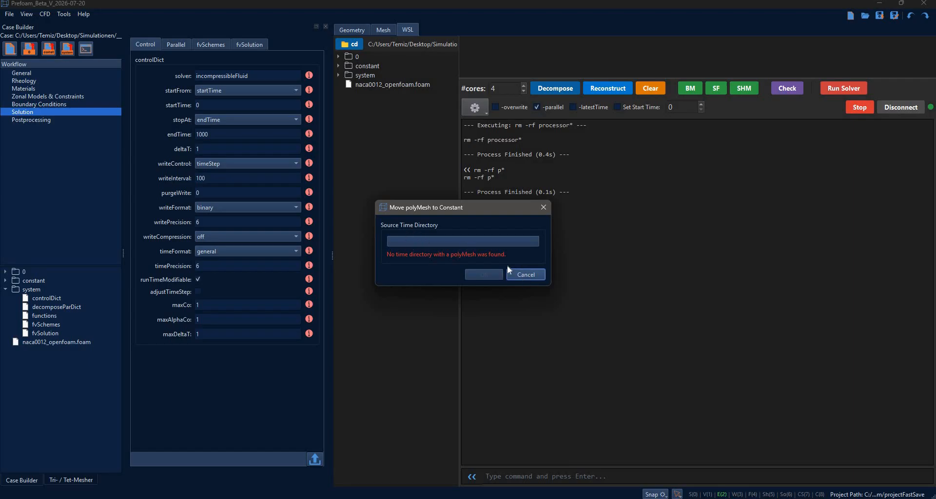
left_click(525, 274)
left_click(475, 108)
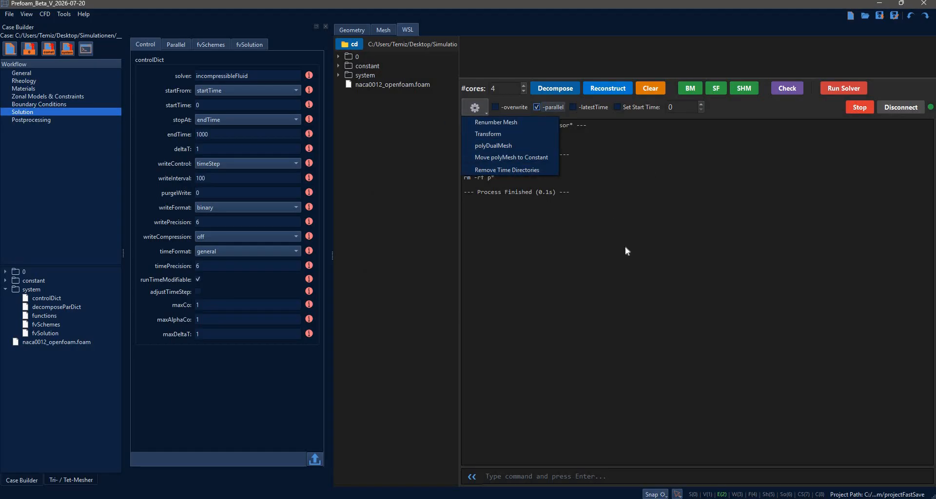
left_click(784, 87)
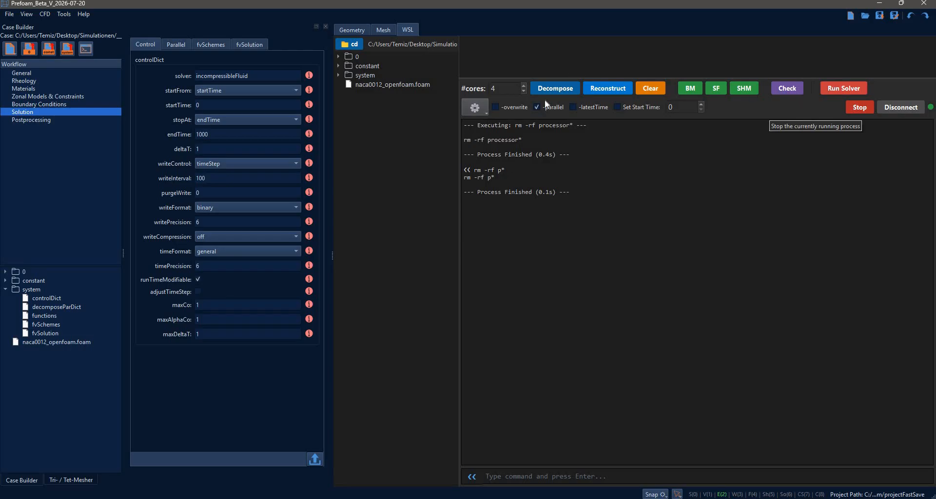
Try to run the case script with the command .//Allrun, and interrupt and disconnect the WSL shell.
left_click(860, 107)
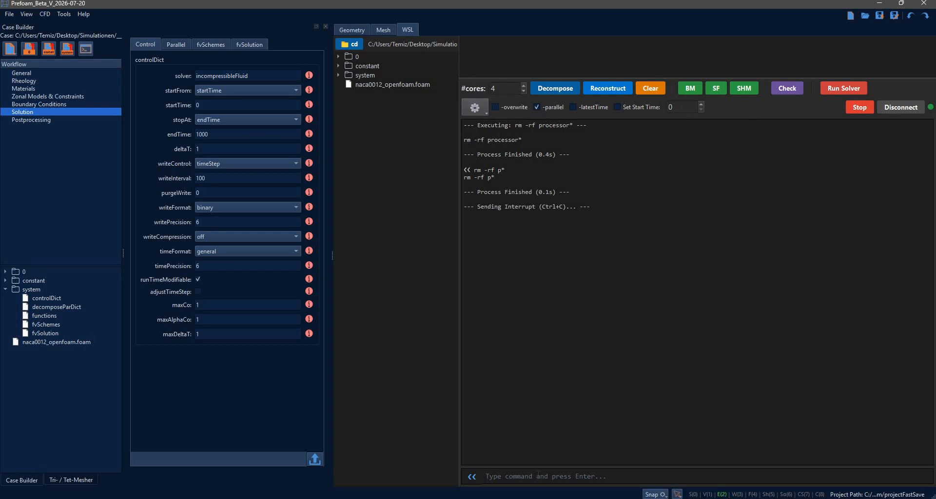
type("./AL")
key("Caps_Lock")
key("BackSpace")
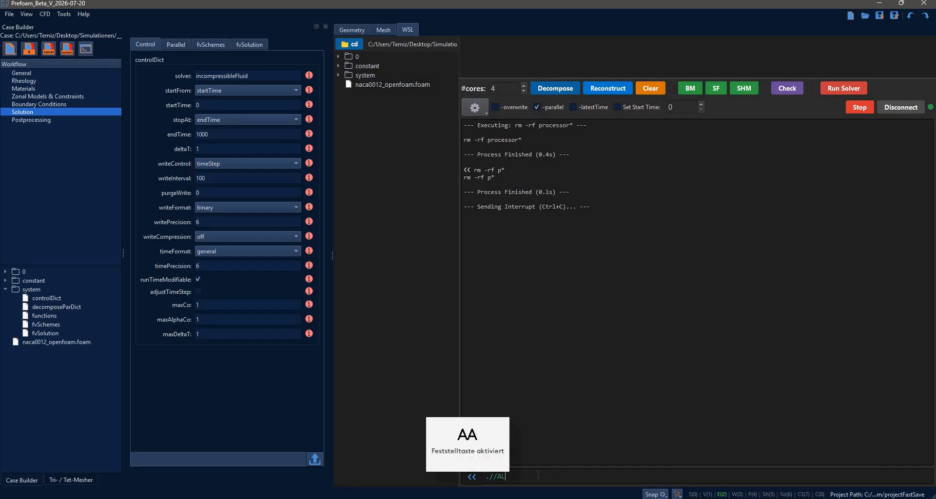
key("Caps_Lock")
type("llrun")
key("Return")
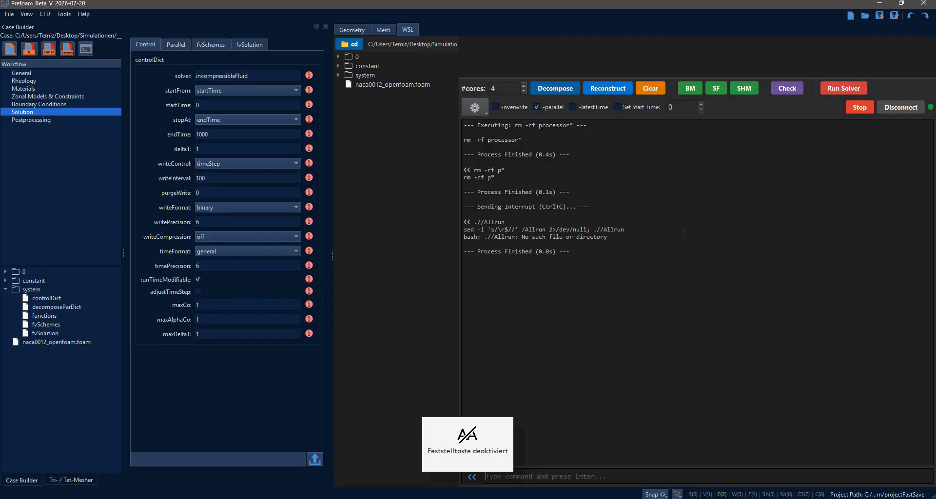
left_click(858, 107)
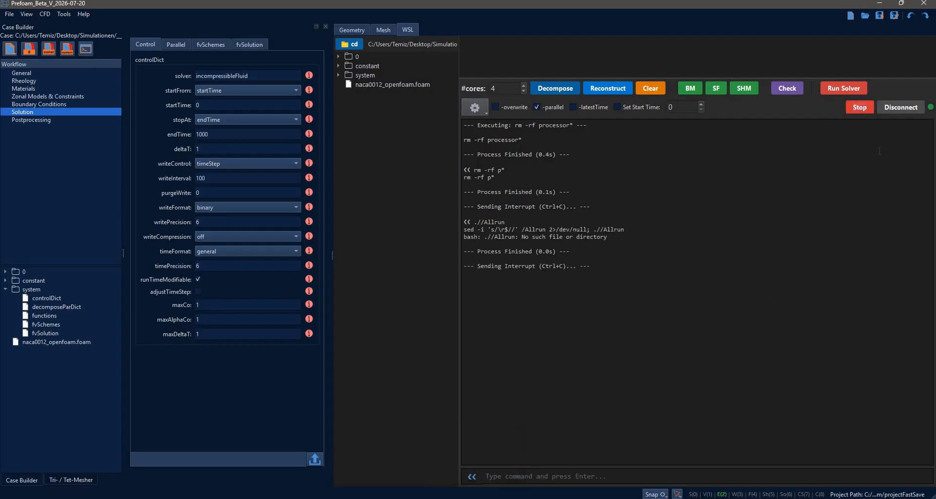
left_click(909, 112)
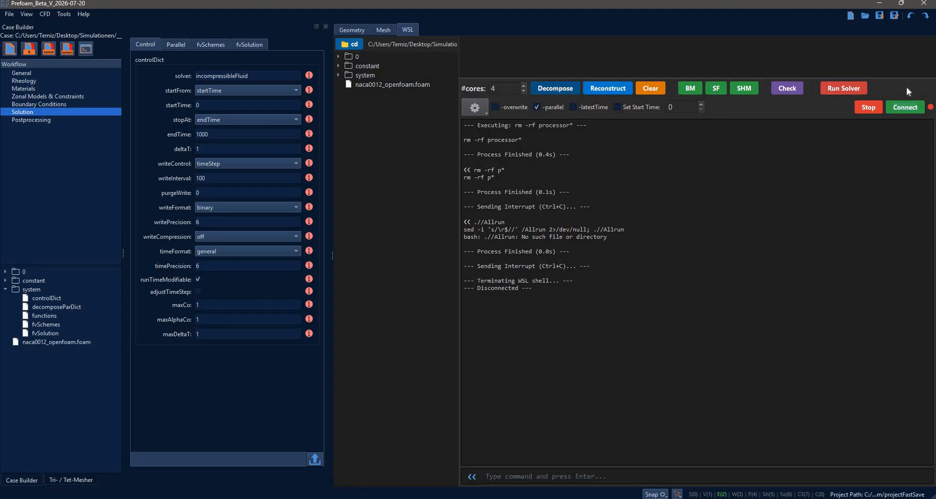
Turn off the -parallel option, run the solver in serial, and interrupt the run.
left_click(843, 88)
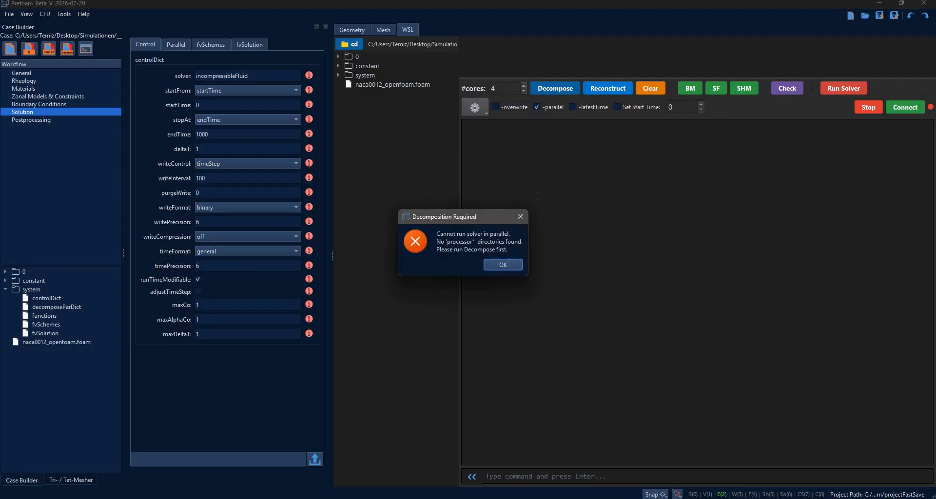
left_click(556, 108)
left_click(836, 86)
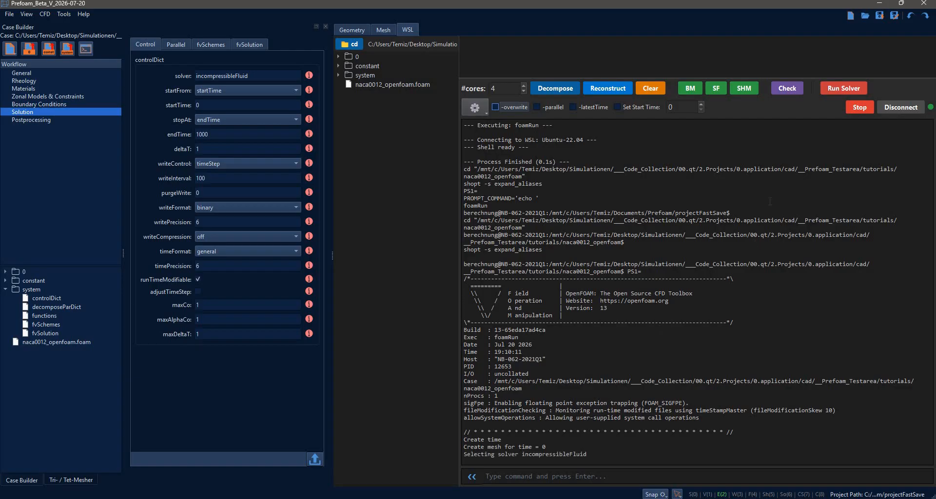
left_click(859, 107)
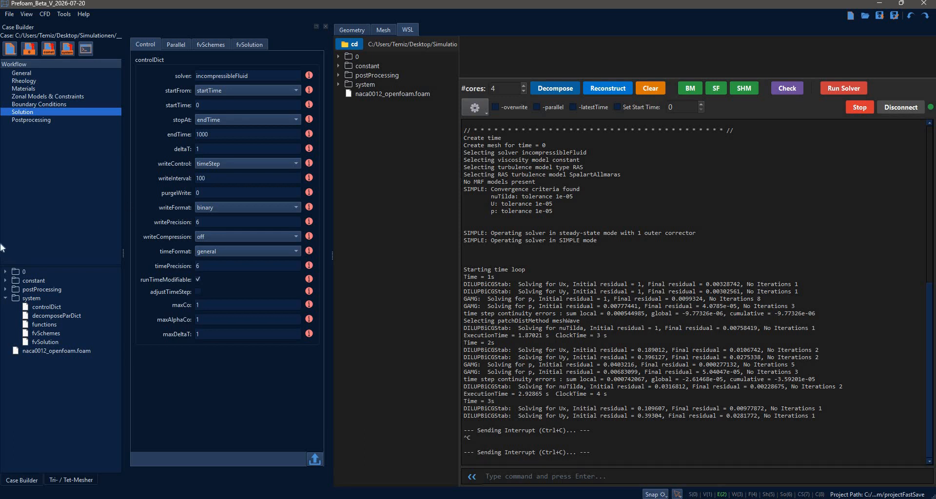
Collapse the system folder in the case tree, and look through the flow modeling options in the general case settings.
left_click(11, 299)
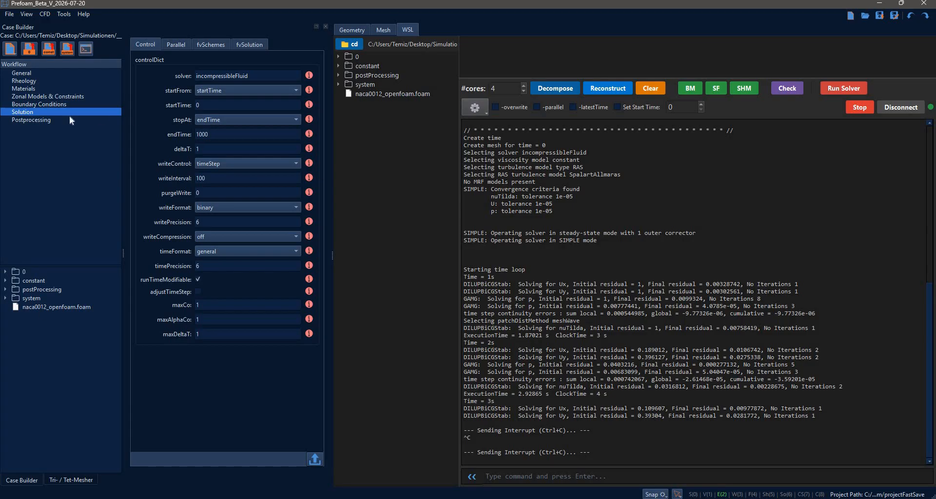
left_click(54, 72)
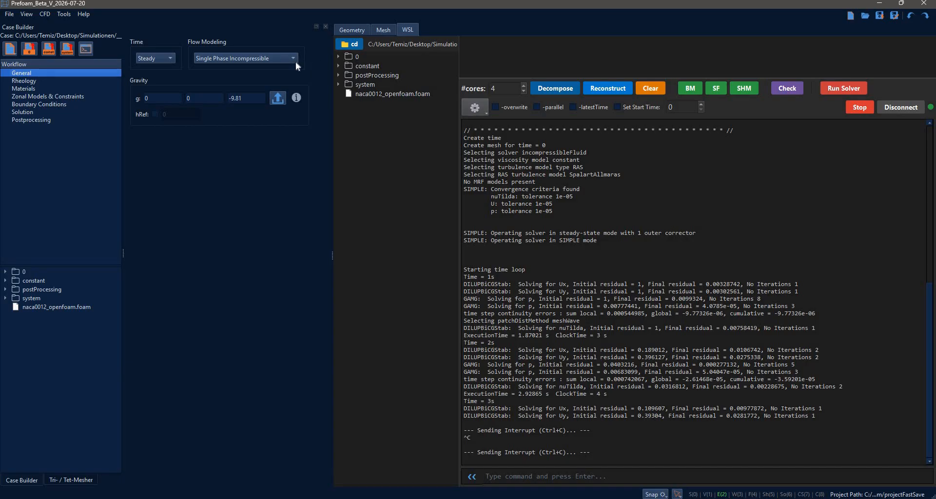
left_click(295, 62)
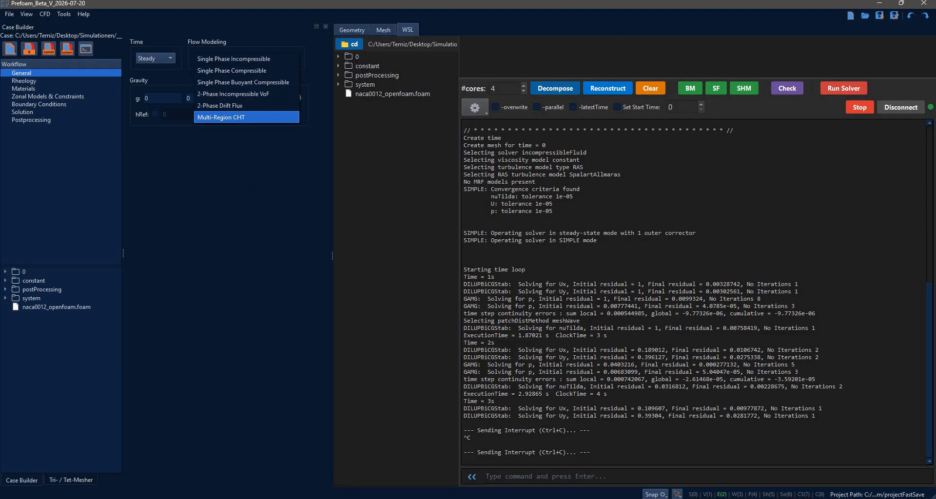
left_click(247, 181)
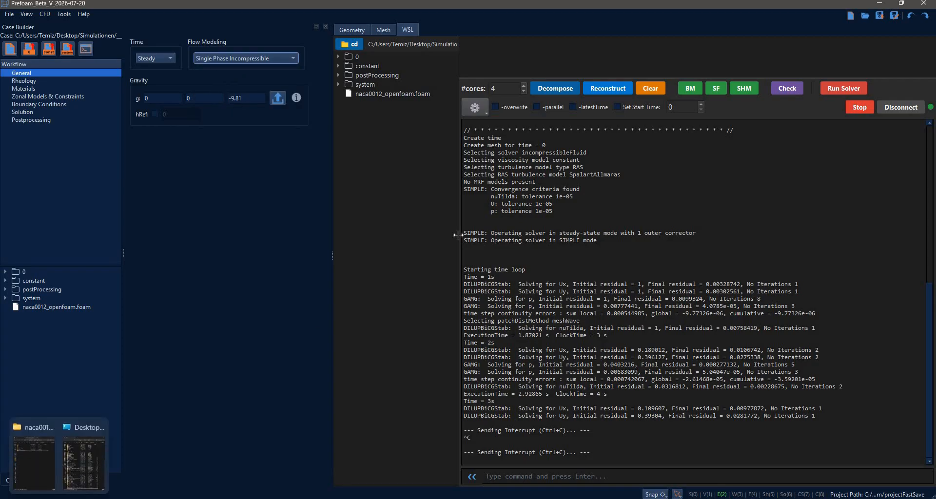